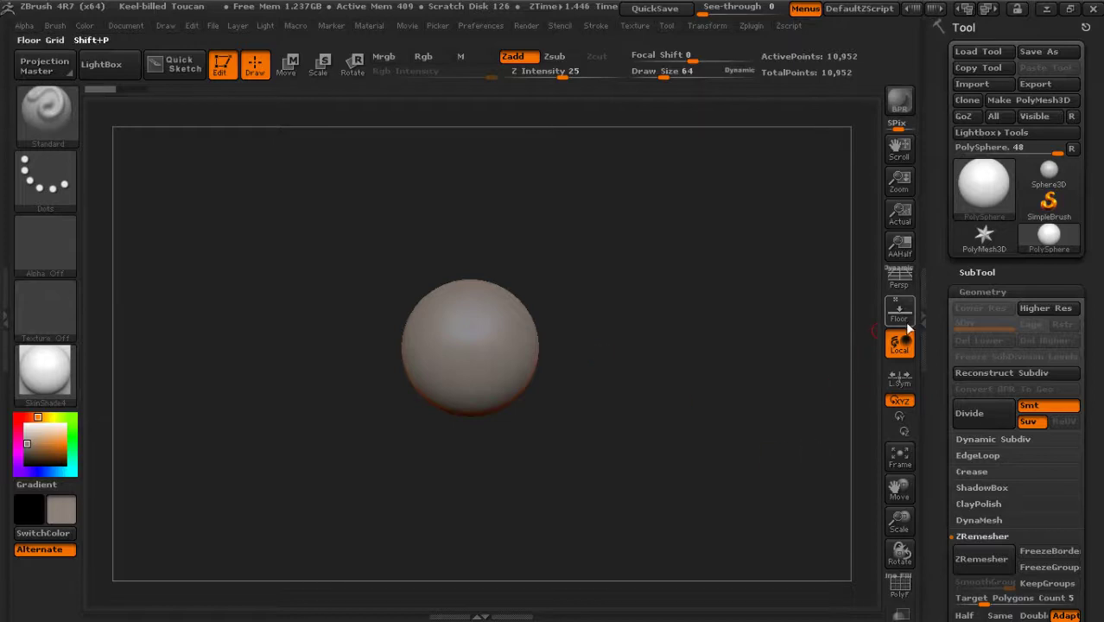
Turn on the floor grid and import the toucan photo 1.jpg as a texture
left_click(902, 312)
left_click(635, 25)
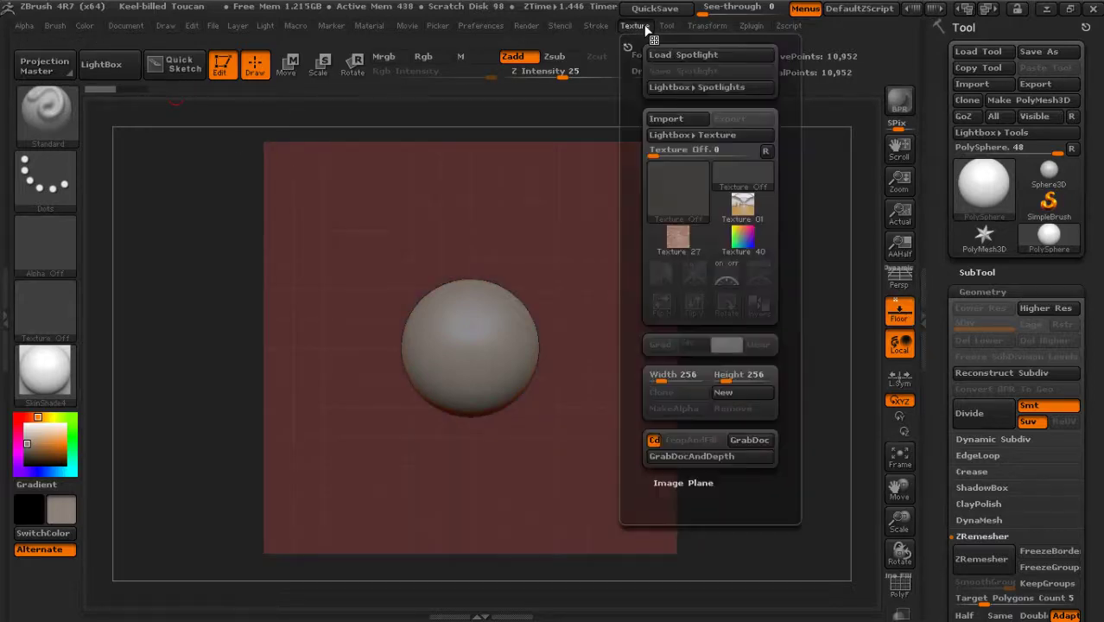
left_click(667, 119)
left_click(292, 129)
left_click(414, 357)
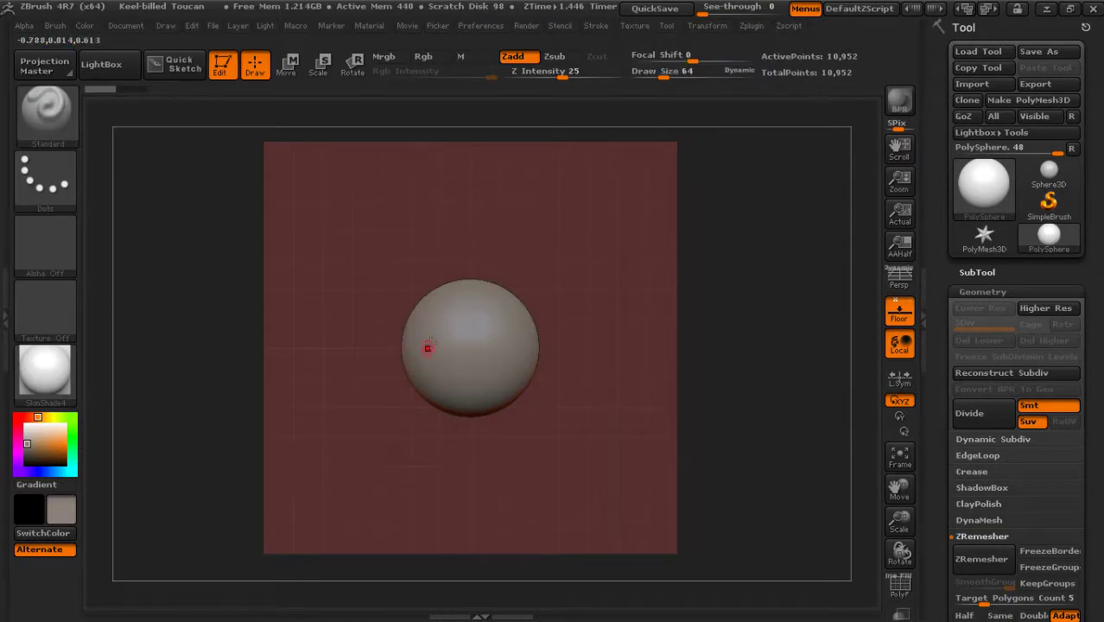
Enable floor Map1 and assign the toucan texture to it
left_click(165, 25)
scroll(199, 432, "down", 3)
scroll(199, 433, "down", 3)
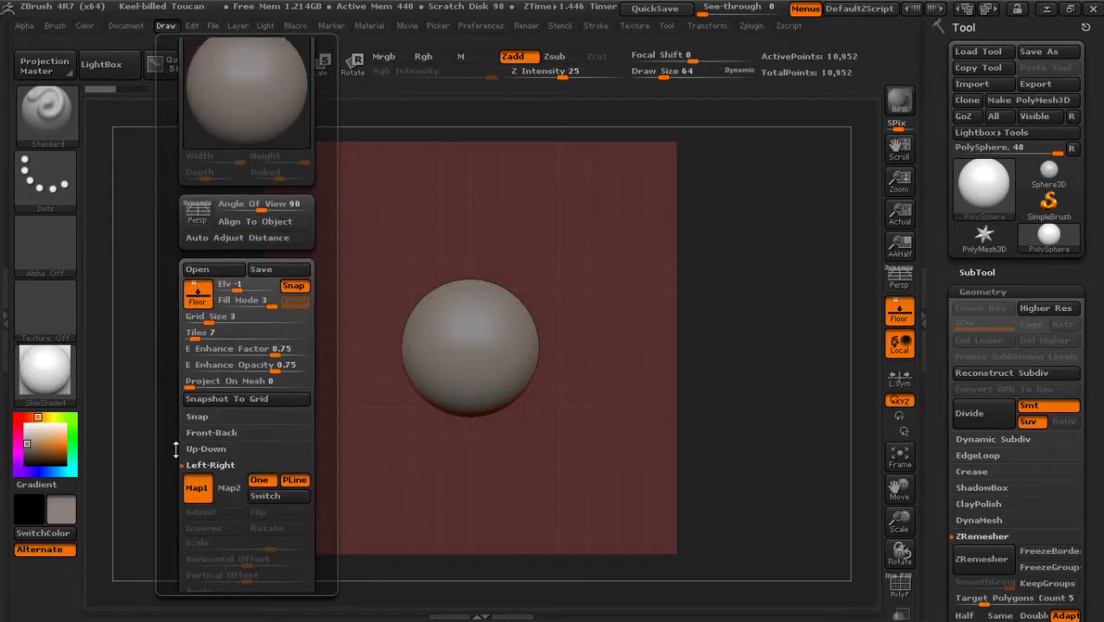
left_click(197, 489)
left_click(419, 536)
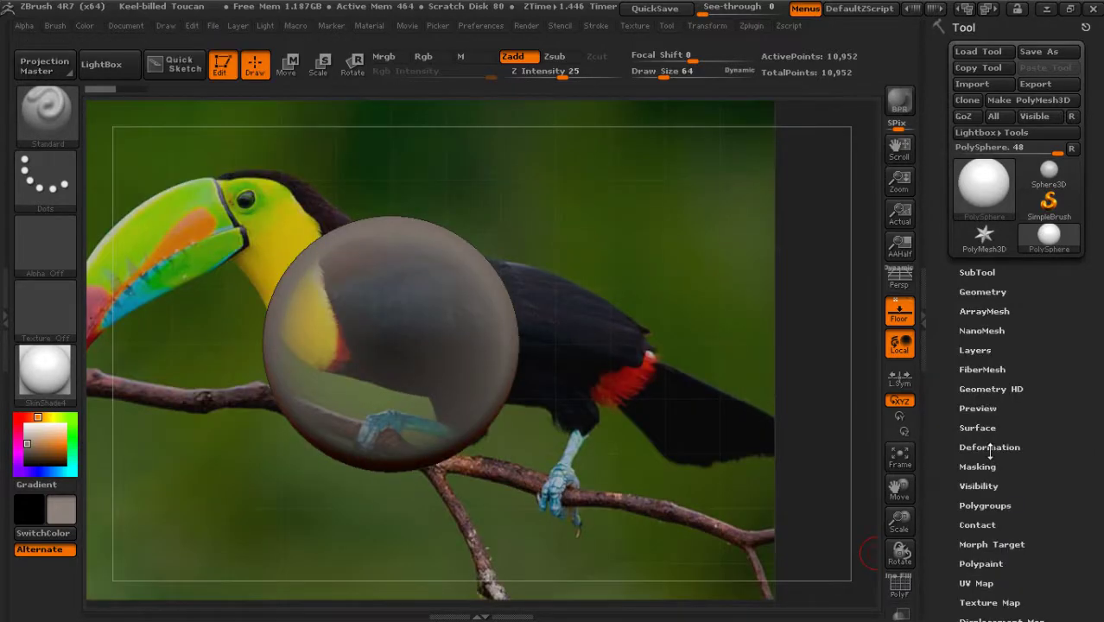
Shrink the sphere to a small ball with a Deformation Size of about -97
left_click(991, 448)
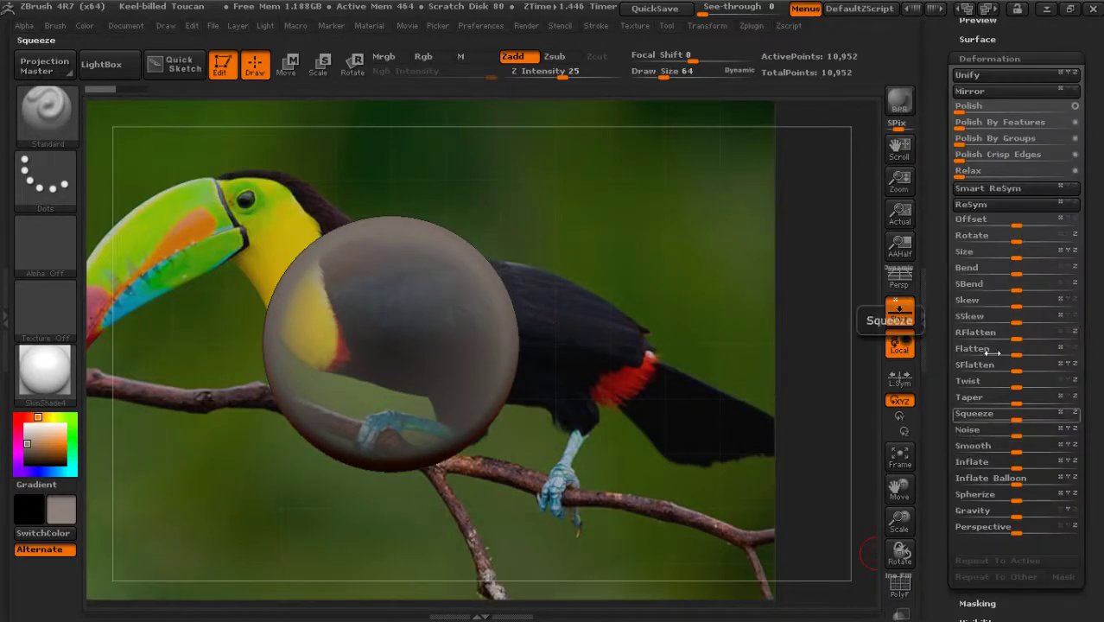
left_click_drag(1016, 256, 960, 277)
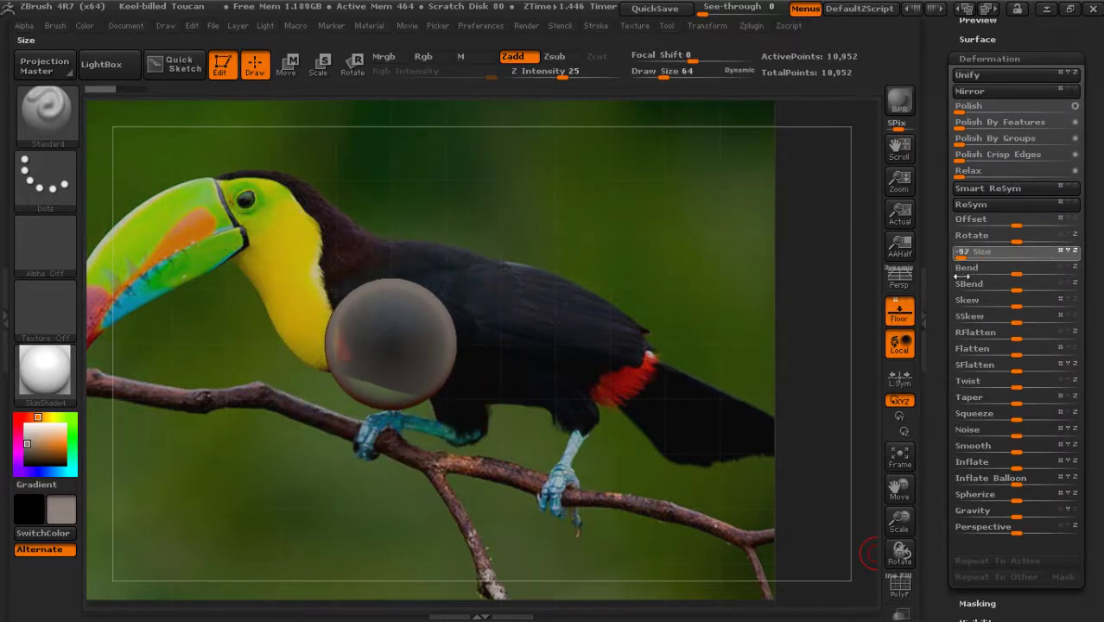
left_click(636, 26)
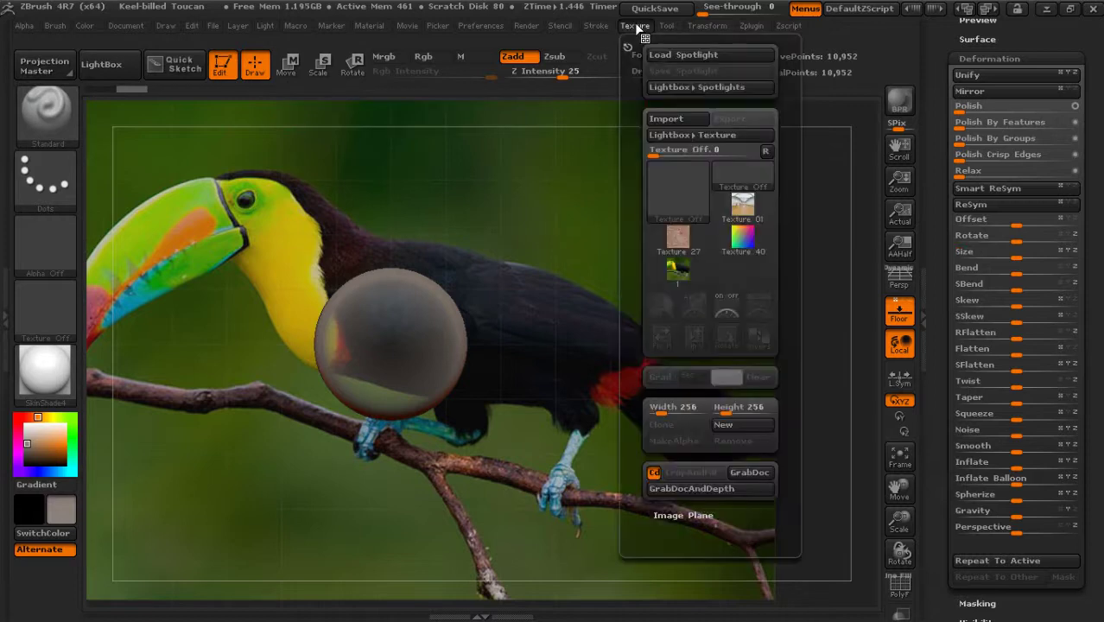
left_click(707, 51)
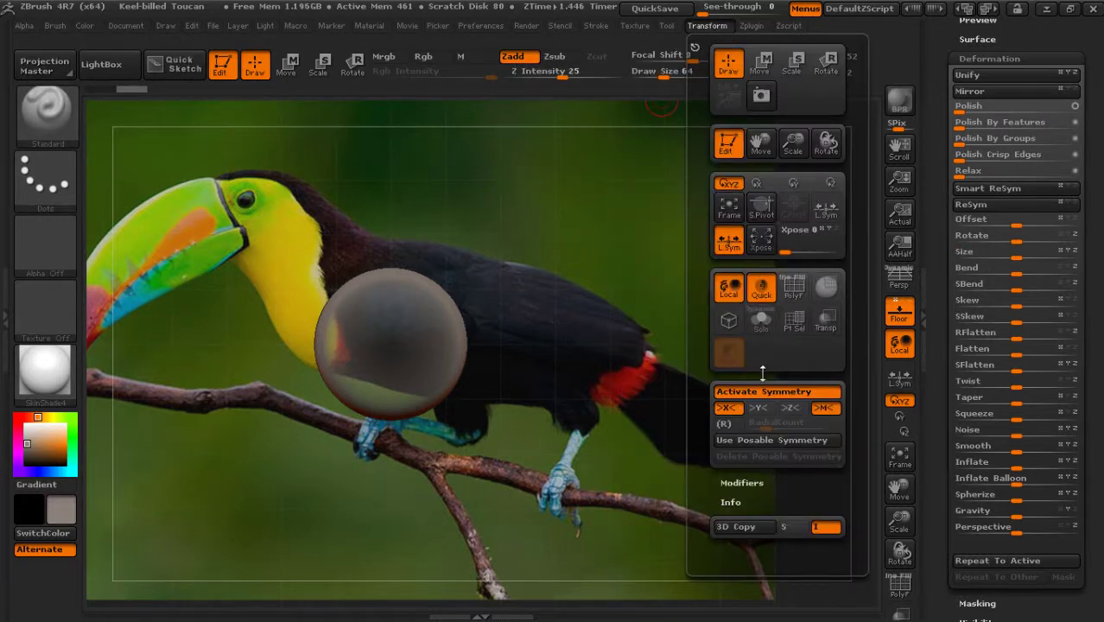
Move the sphere up onto the toucan's upper chest and ZRemesh it
key("w")
mouse_move(412, 321)
left_mouse_down()
mouse_move(416, 208)
mouse_move(449, 228)
left_mouse_up()
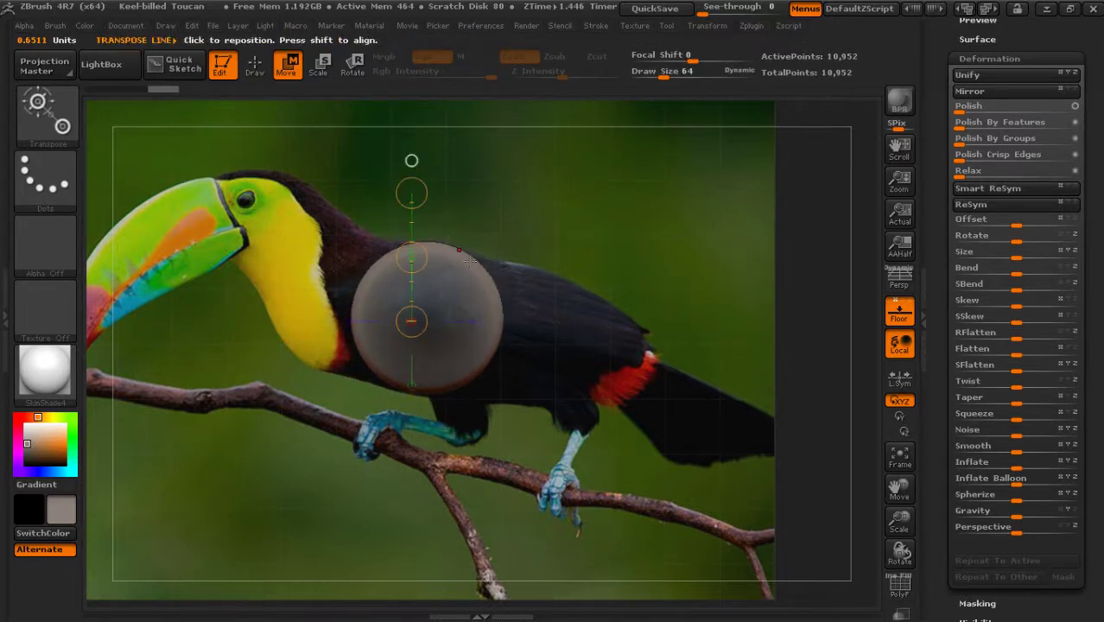
left_click_drag(1015, 259, 1002, 260)
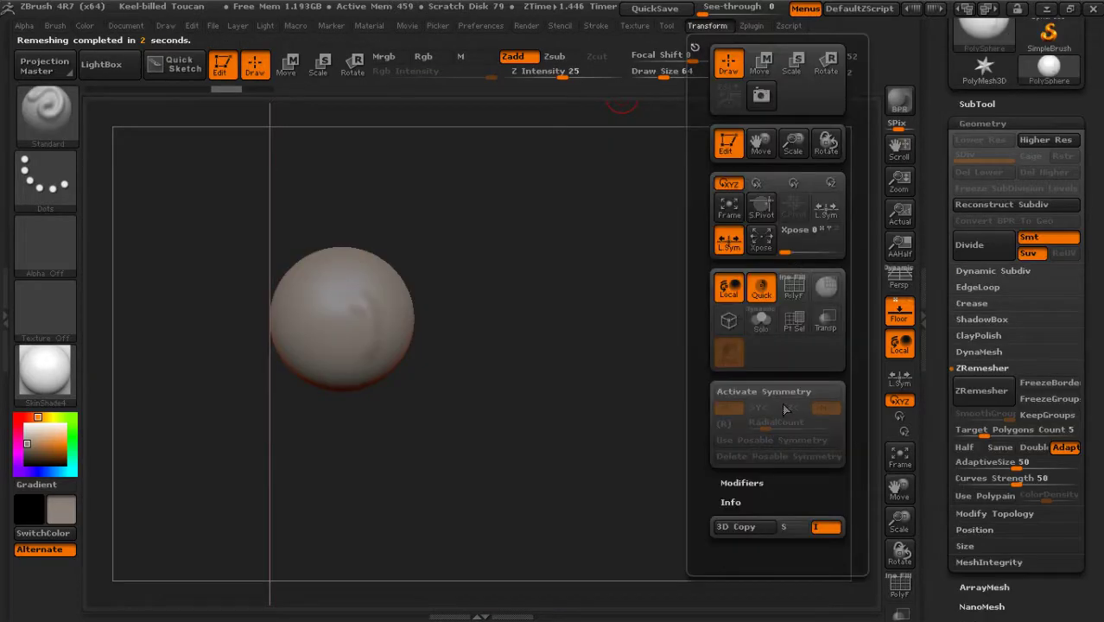
left_click(983, 393)
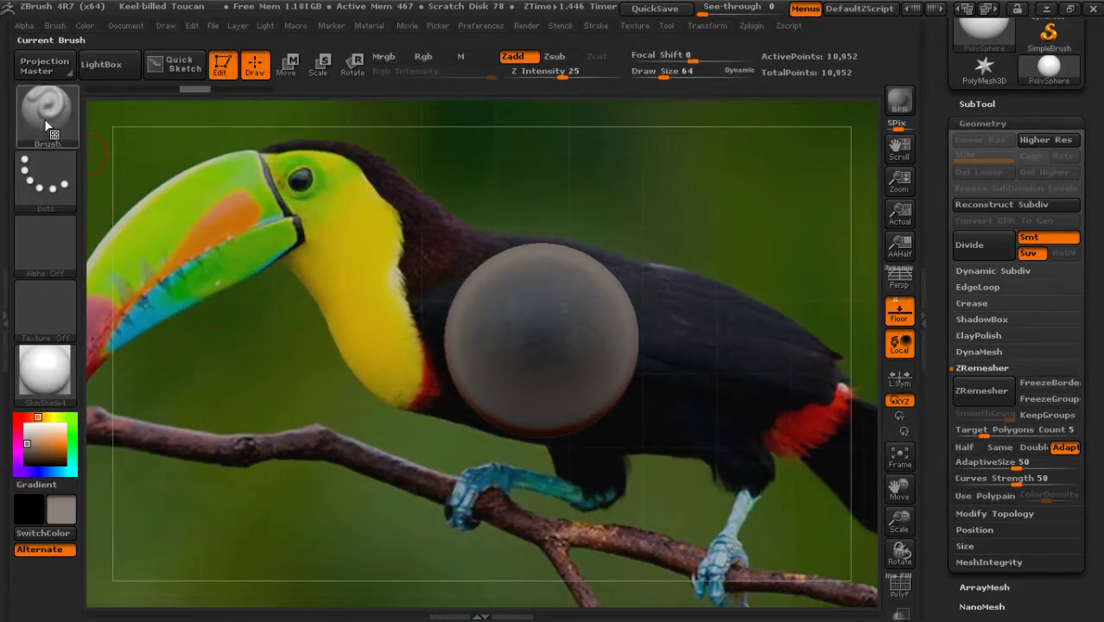
Select the Move brush and enlarge it to Draw Size 467
left_click(47, 116)
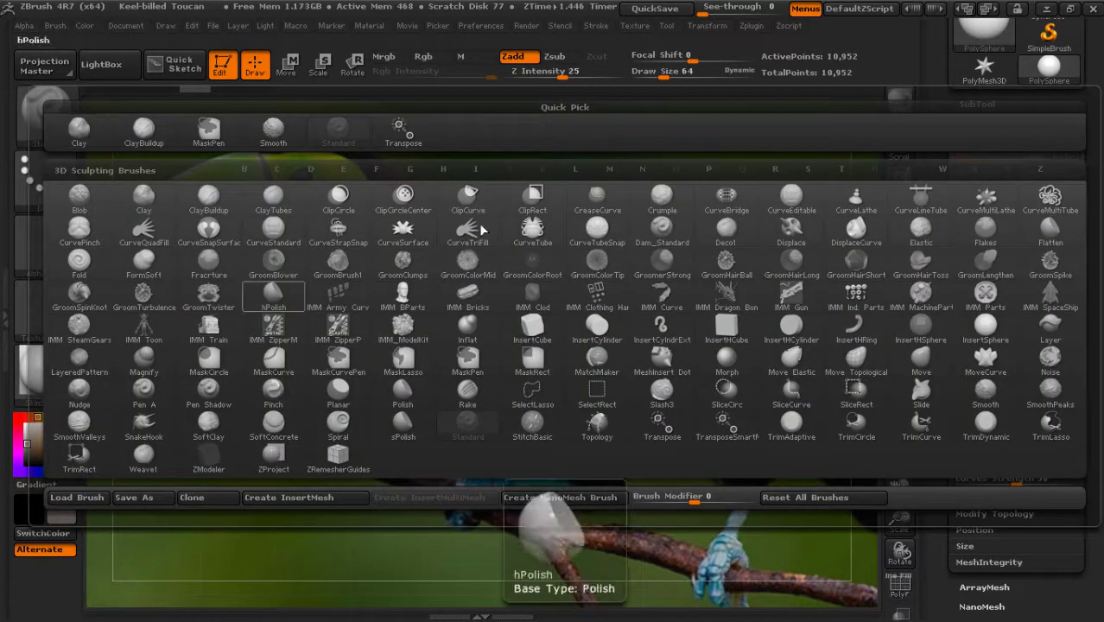
left_click(858, 363)
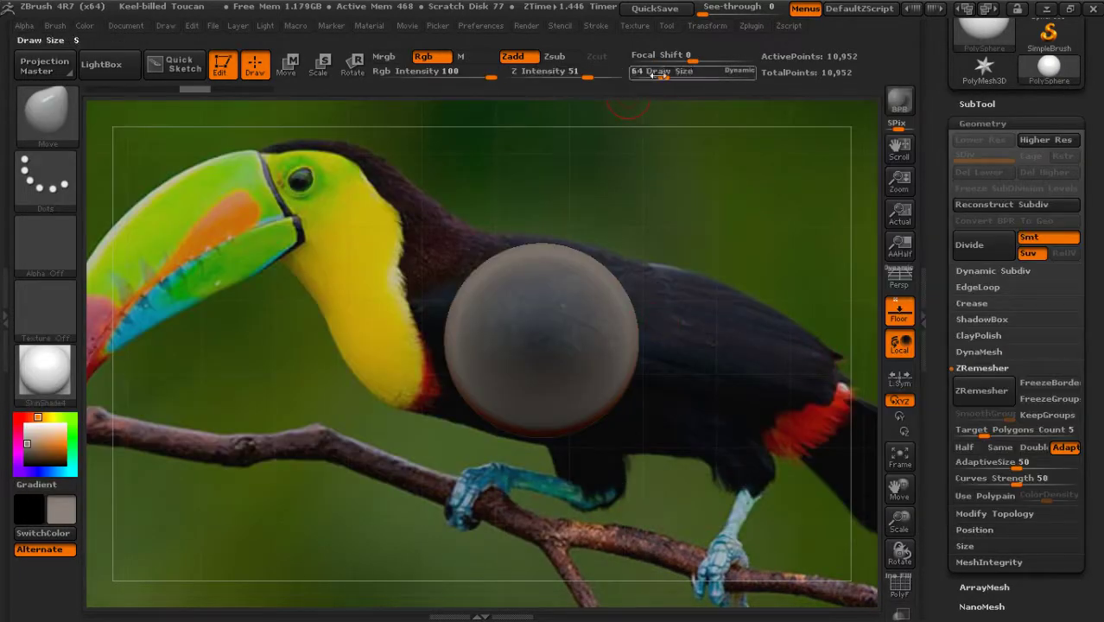
key("bracketright")
key("bracketright")
key("bracketright")
key("bracketright")
key("bracketright")
key("bracketright")
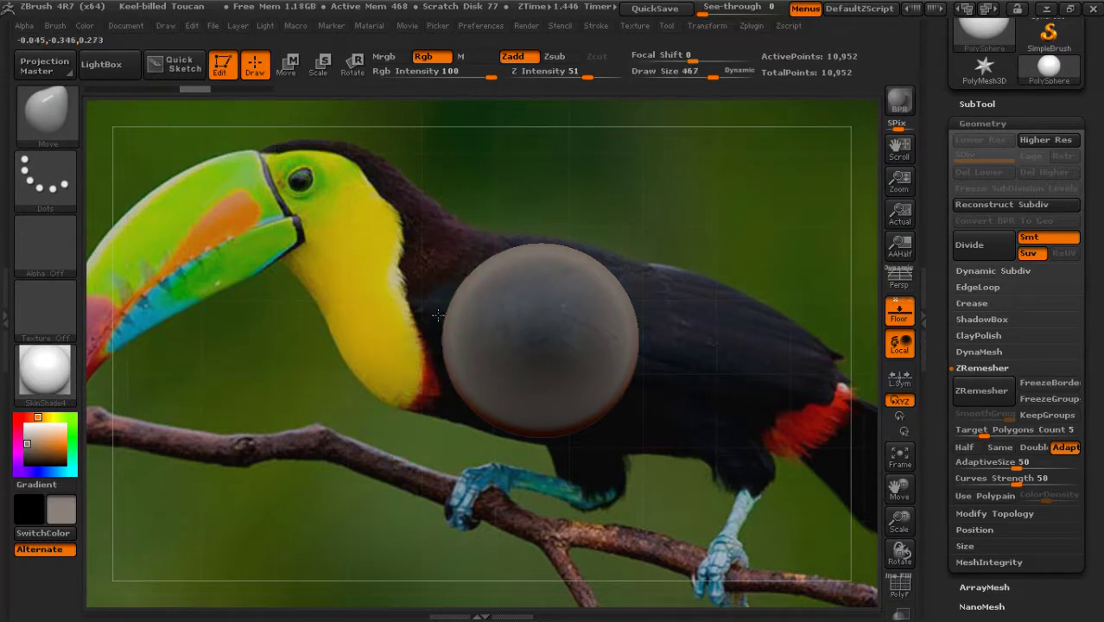
Pull the sphere's left side toward the neck, throat and beak, stretching the front over the eye
left_click_drag(447, 313, 334, 298)
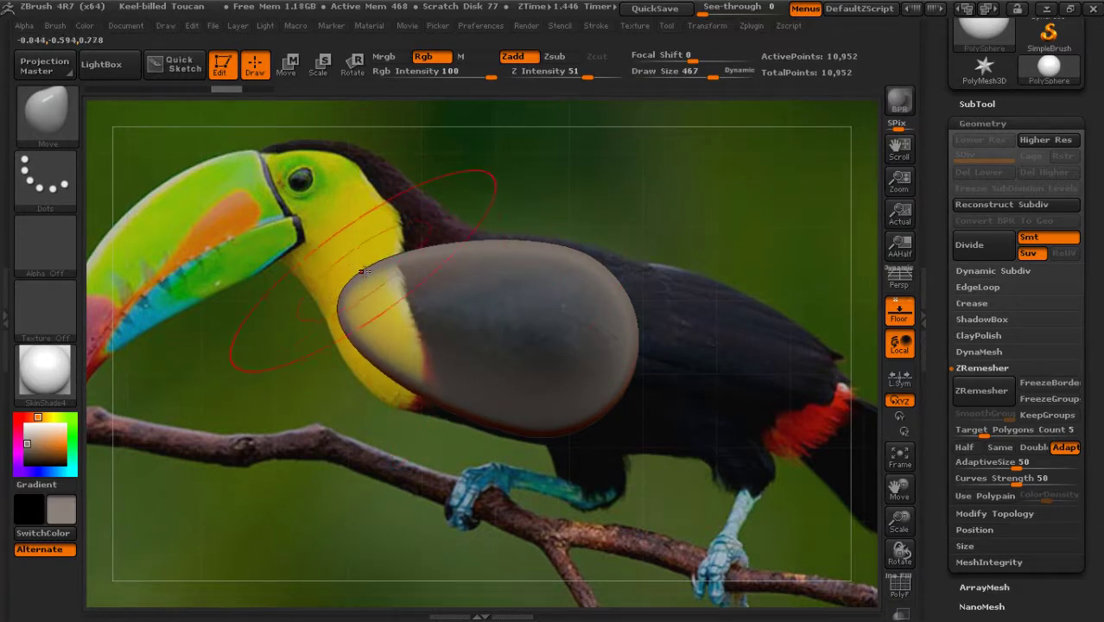
left_click_drag(380, 346, 344, 355)
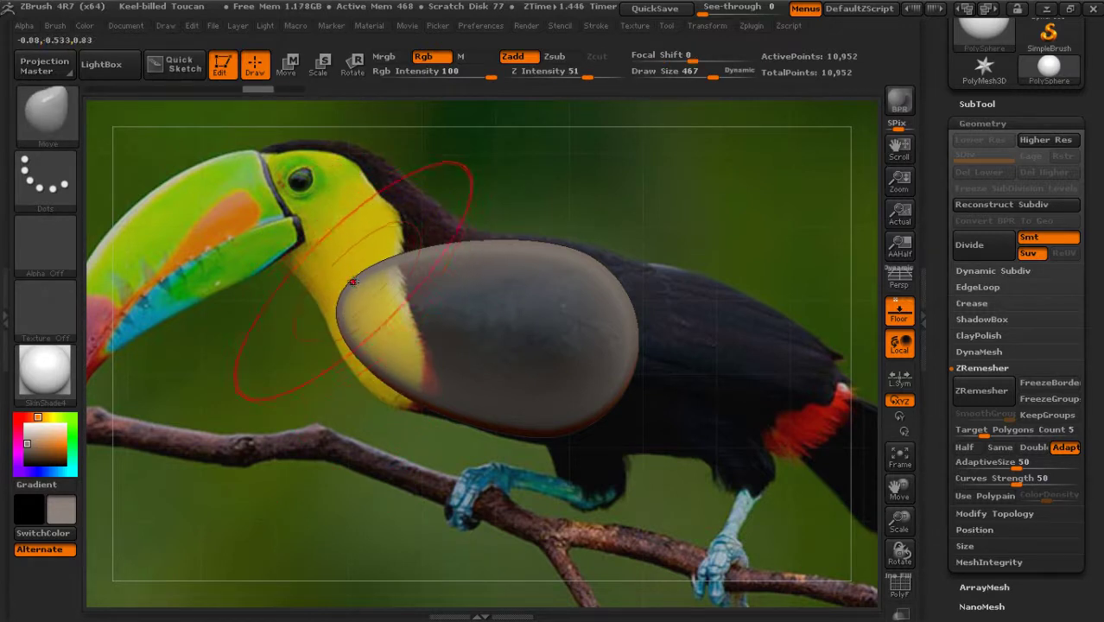
left_click_drag(353, 282, 298, 223)
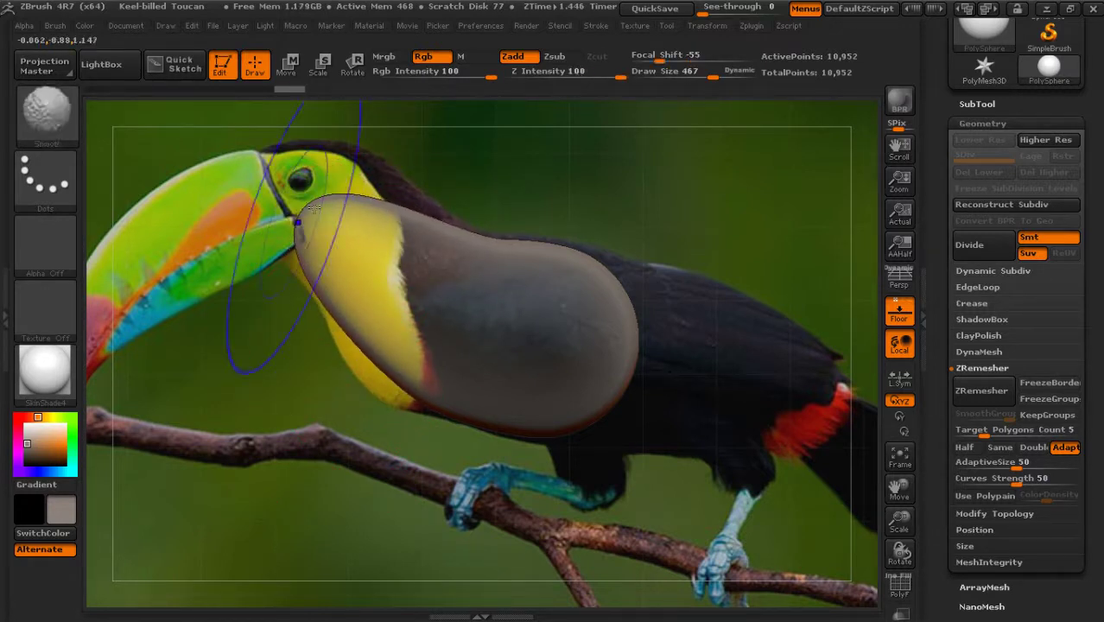
left_click_drag(709, 218, 774, 305, "ctrl")
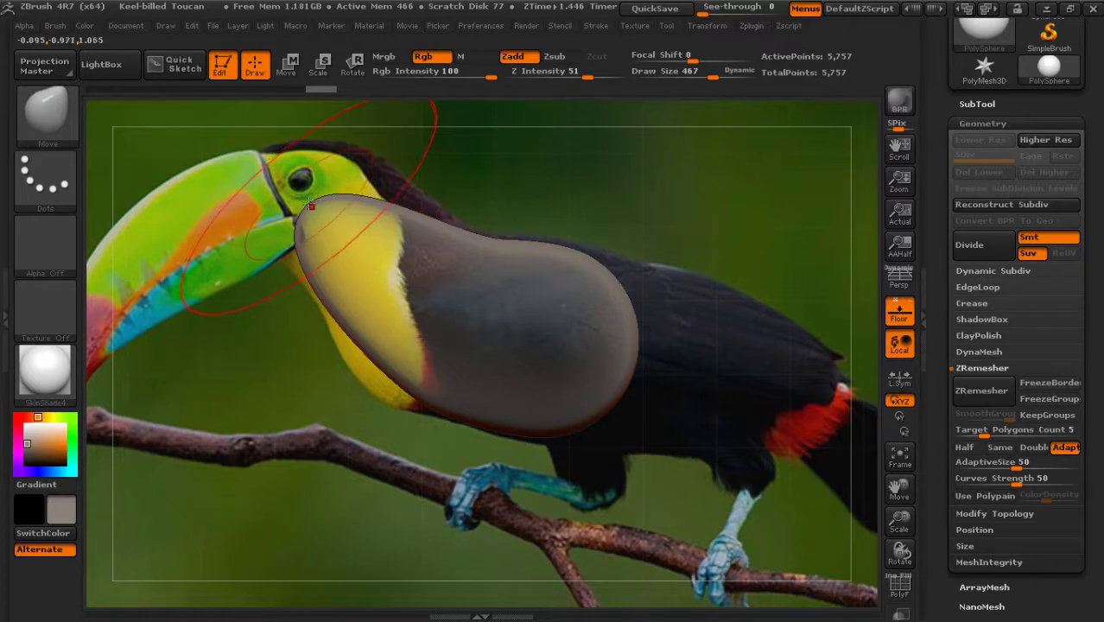
left_click_drag(310, 204, 271, 158)
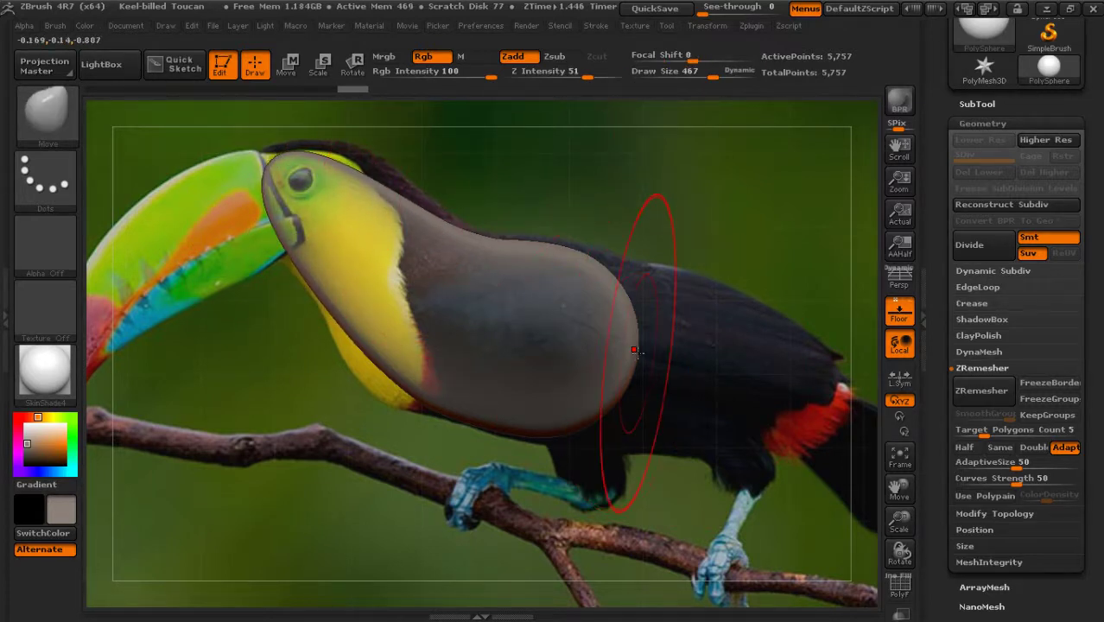
Stretch the body back to the red tail, then tuck the throat's lower edge up with a smaller brush
left_click_drag(636, 350, 831, 412)
mouse_move(436, 499)
left_mouse_down()
mouse_move(537, 533)
mouse_move(703, 478)
mouse_move(680, 548)
mouse_move(624, 469)
mouse_move(665, 483)
mouse_move(592, 263)
mouse_move(657, 279)
left_mouse_up()
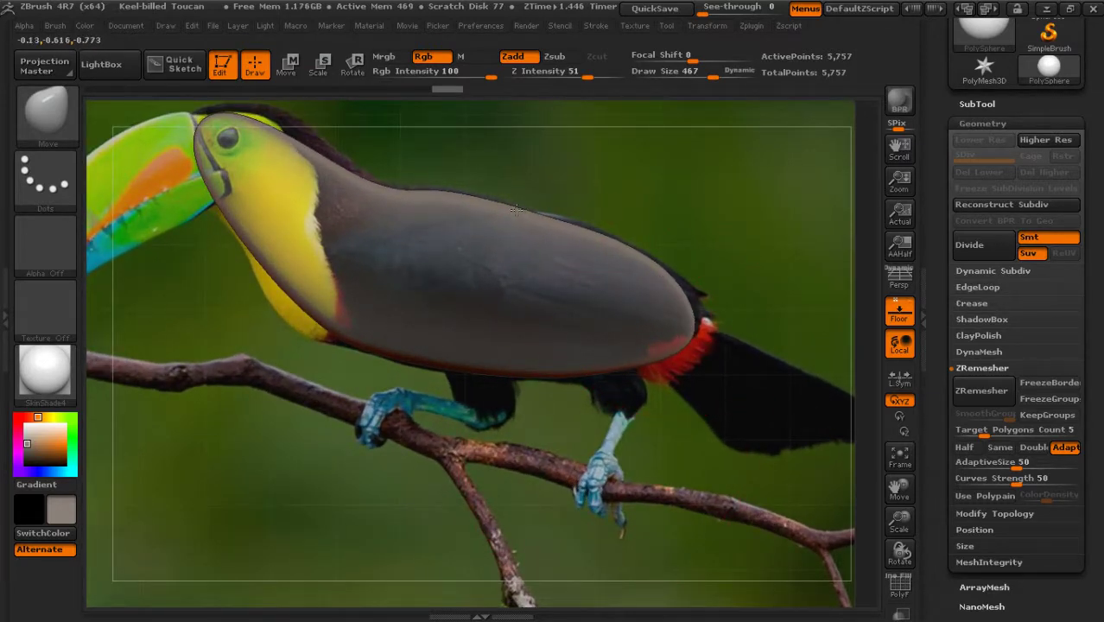
mouse_move(516, 210)
left_mouse_down()
mouse_move(406, 193)
mouse_move(564, 299)
mouse_move(596, 275)
left_mouse_up()
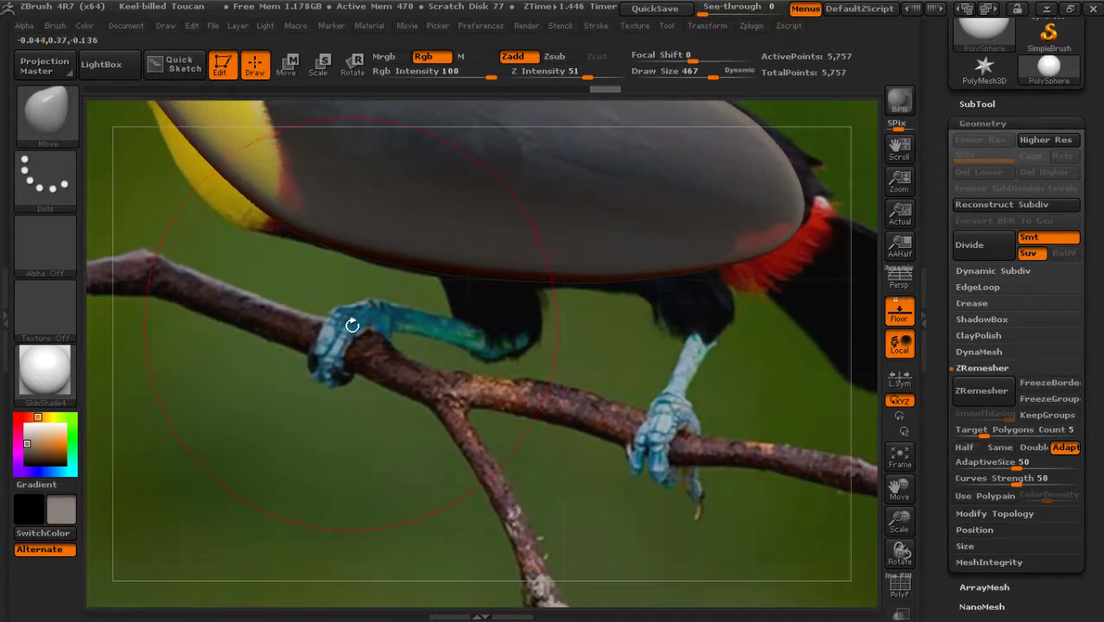
left_click_drag(352, 325, 484, 307, "alt")
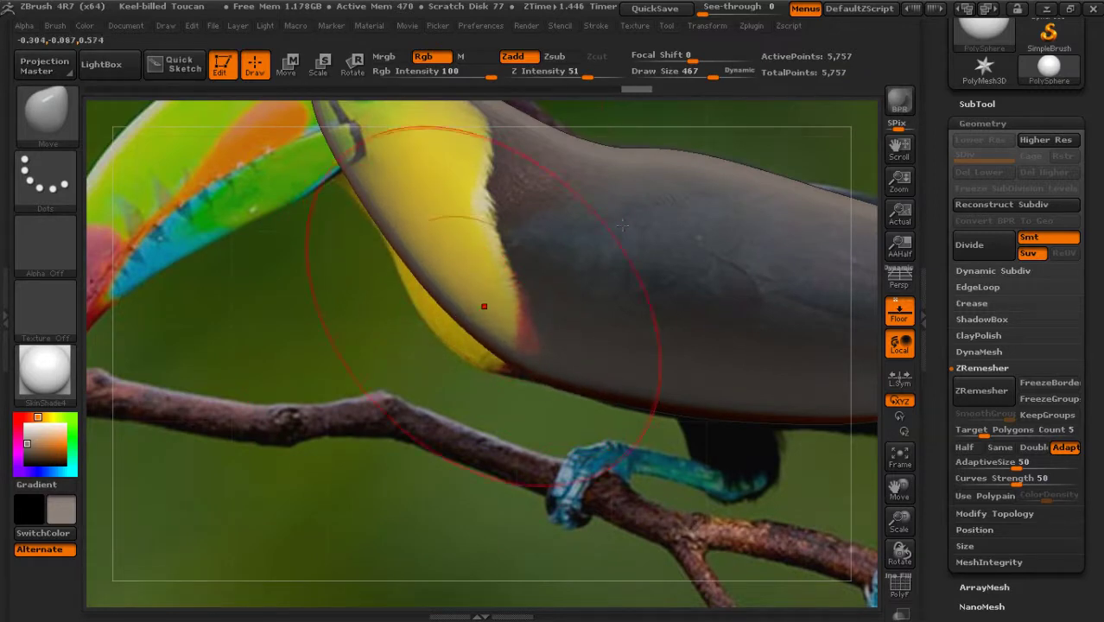
left_click_drag(713, 78, 649, 77)
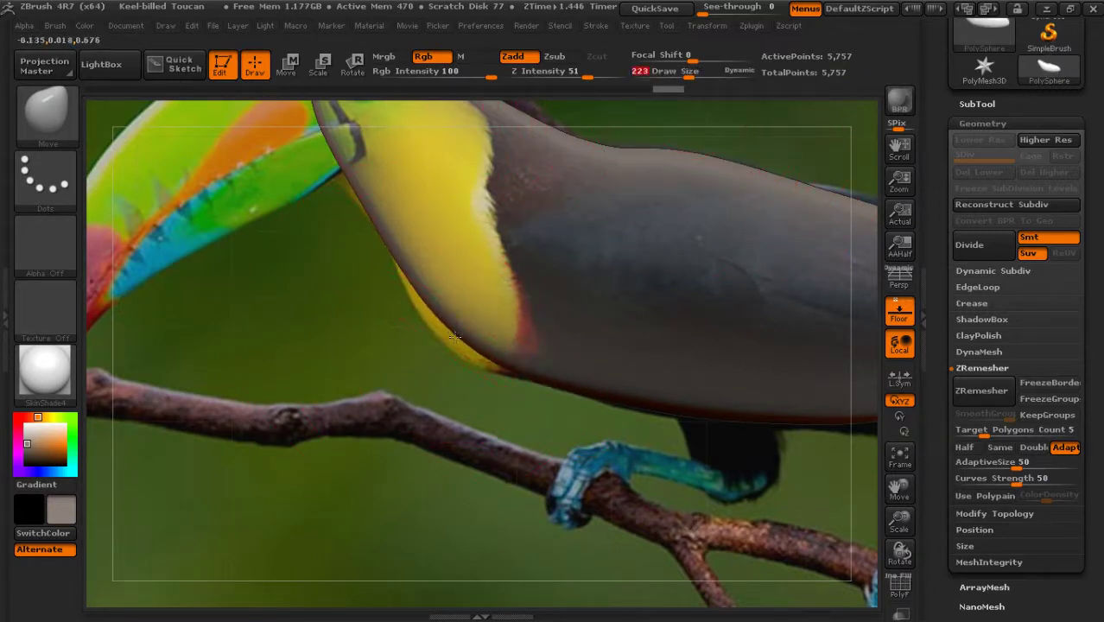
left_click_drag(454, 337, 413, 298)
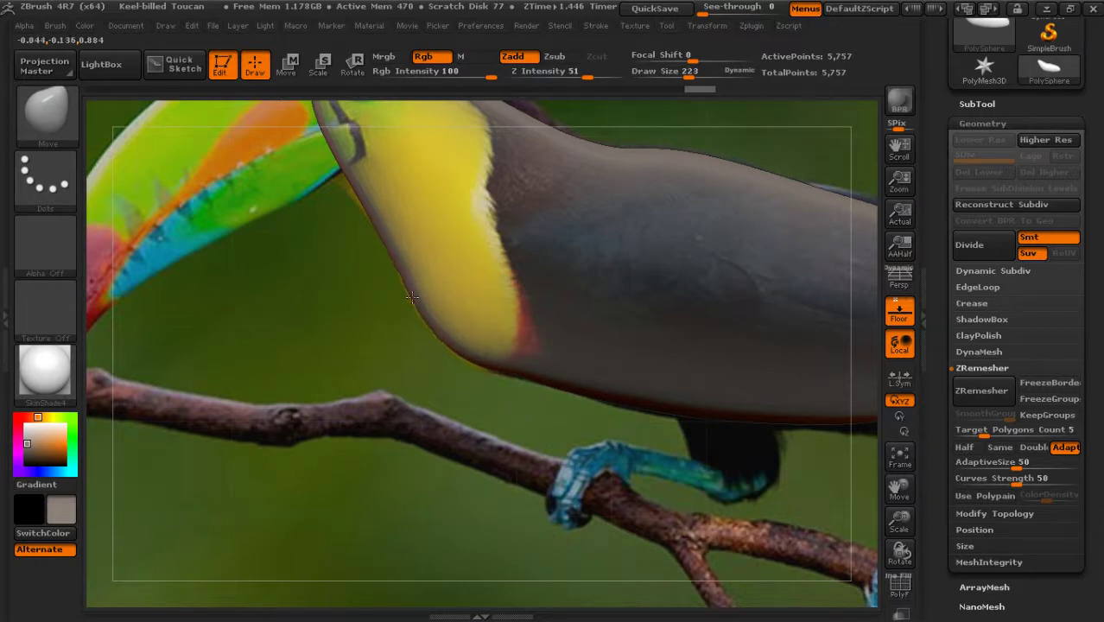
Refine the throat edge and raise the head outline over the black crown toward the beak base
left_click_drag(474, 361, 458, 353)
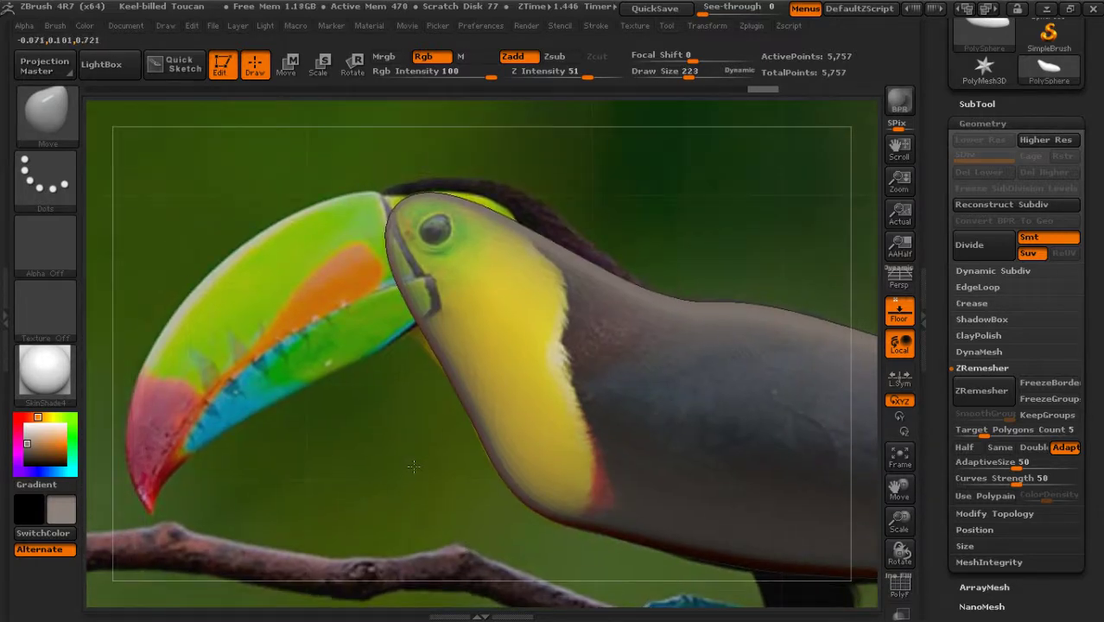
left_click_drag(419, 322, 411, 325)
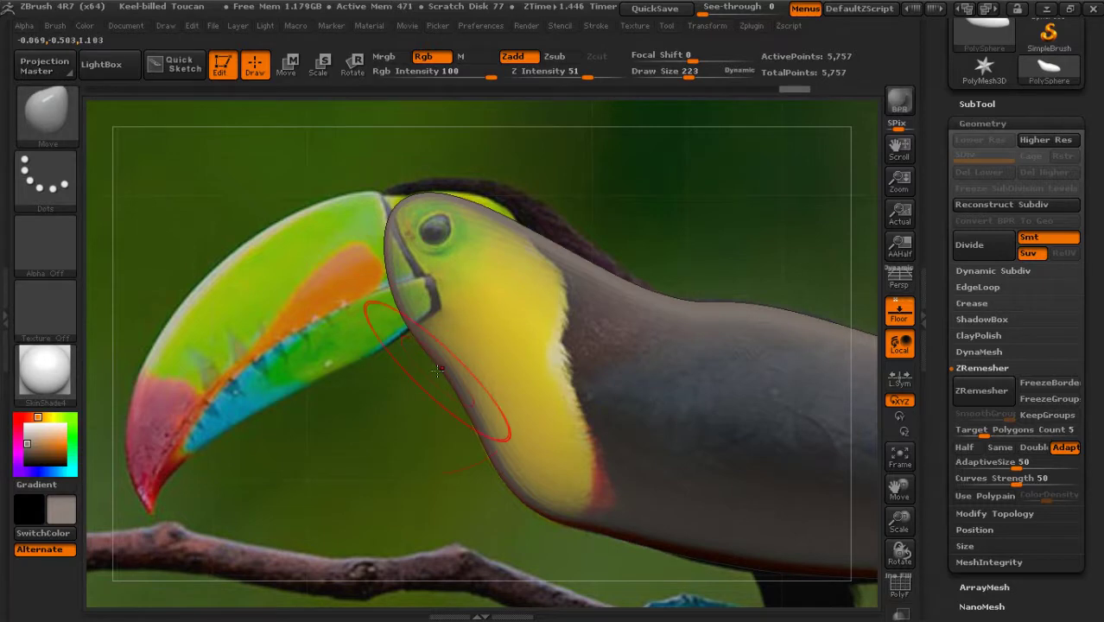
left_click_drag(686, 246, 464, 331, "alt")
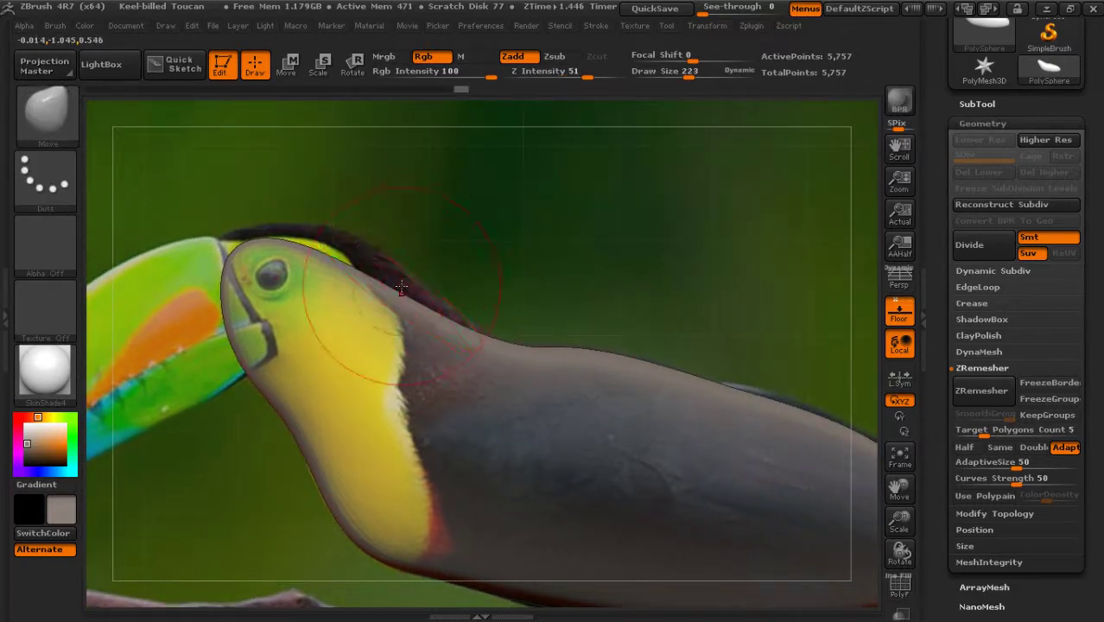
left_click_drag(689, 75, 692, 75)
left_click_drag(380, 285, 321, 228)
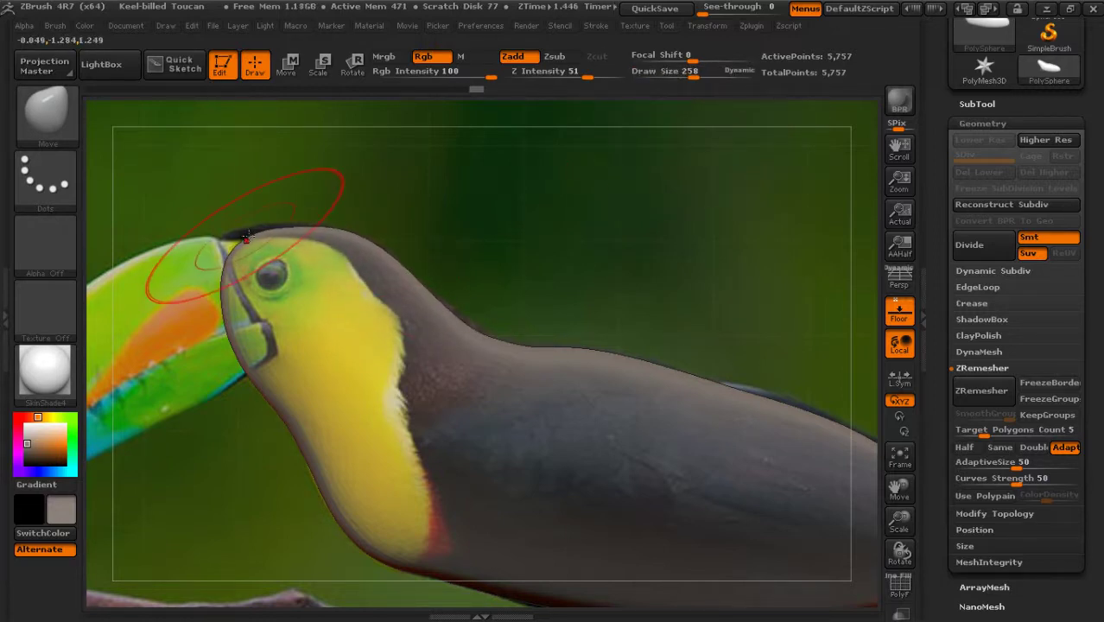
left_click_drag(245, 250, 240, 231)
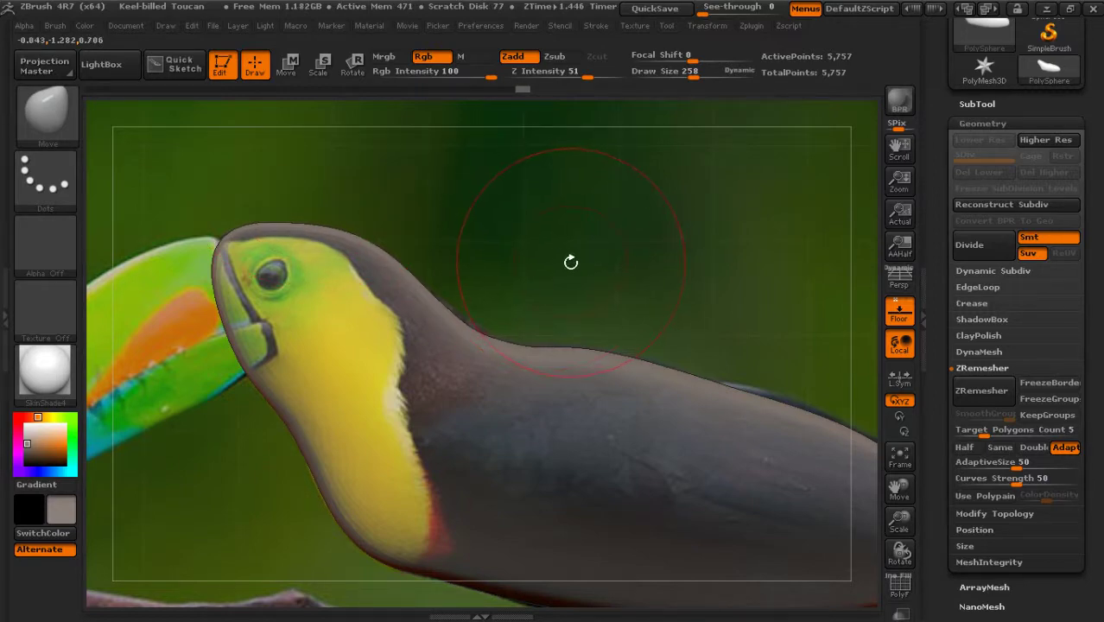
key("f")
mouse_move(703, 358)
left_mouse_down()
mouse_move(550, 299)
mouse_move(521, 244)
left_mouse_up()
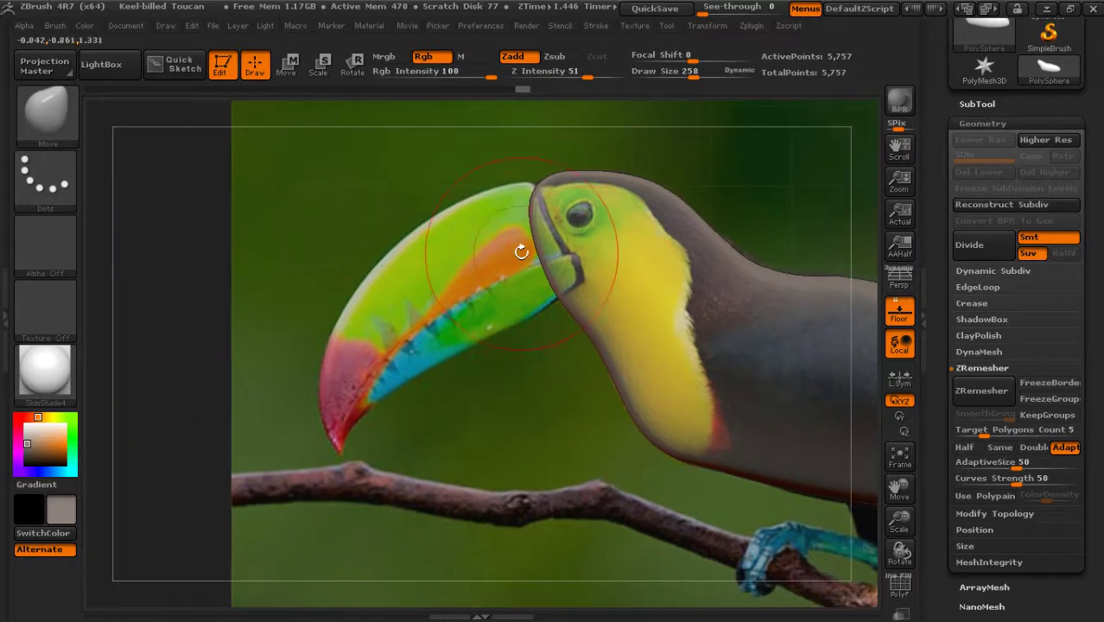
Switch masking to Lasso, mask the beak-head junction and orange beak area, then clear the mask
left_click(468, 406, "ctrl")
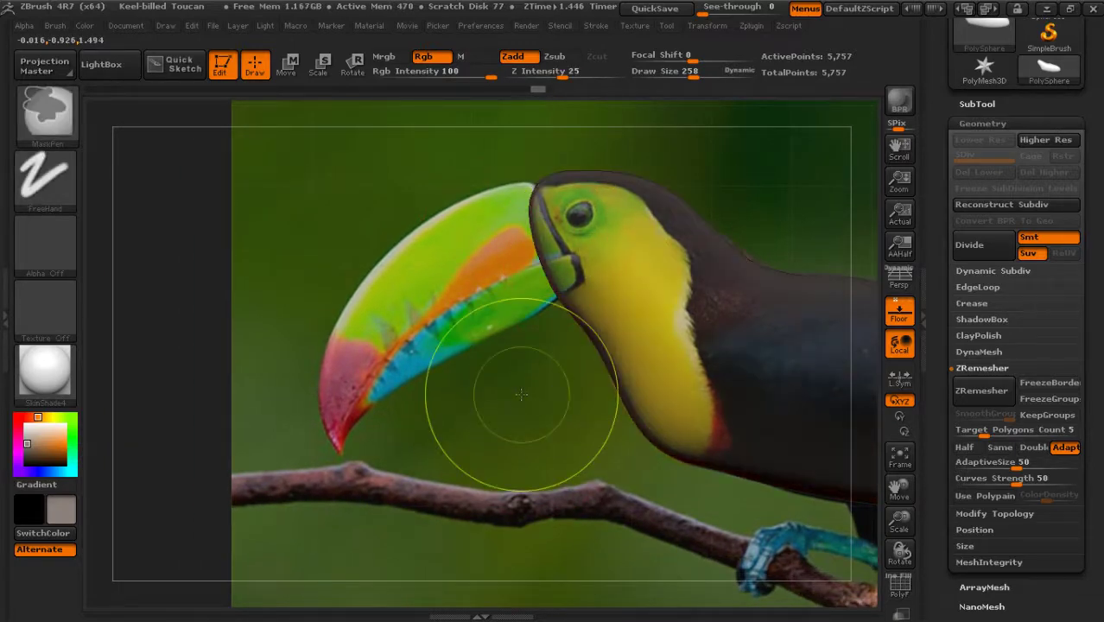
left_click(44, 112, "ctrl")
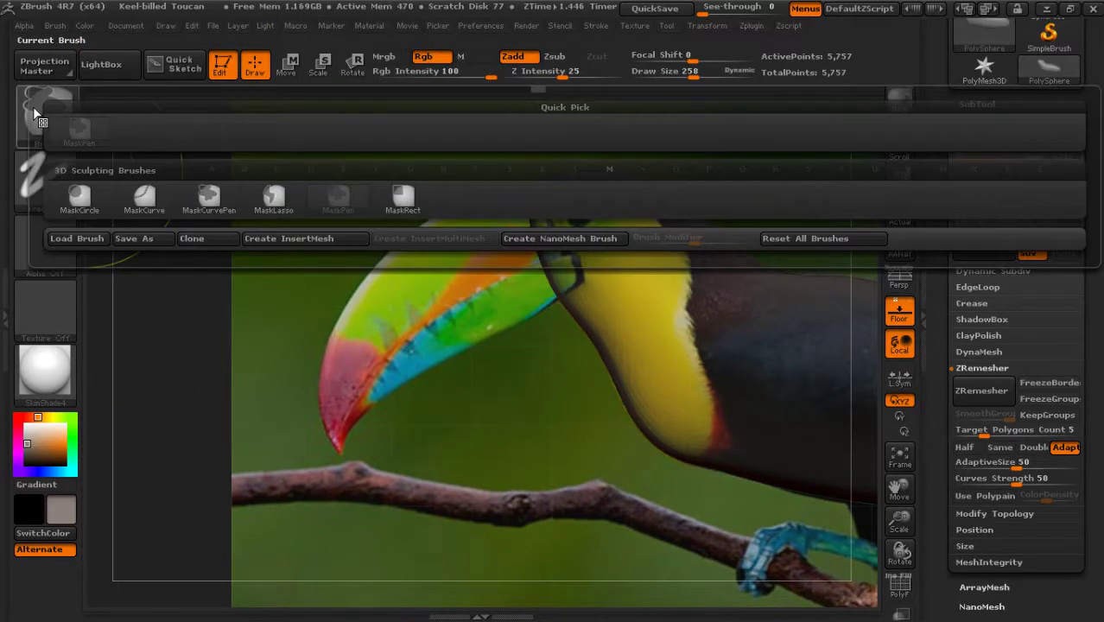
left_click(43, 173, "ctrl")
left_click(260, 227, "ctrl")
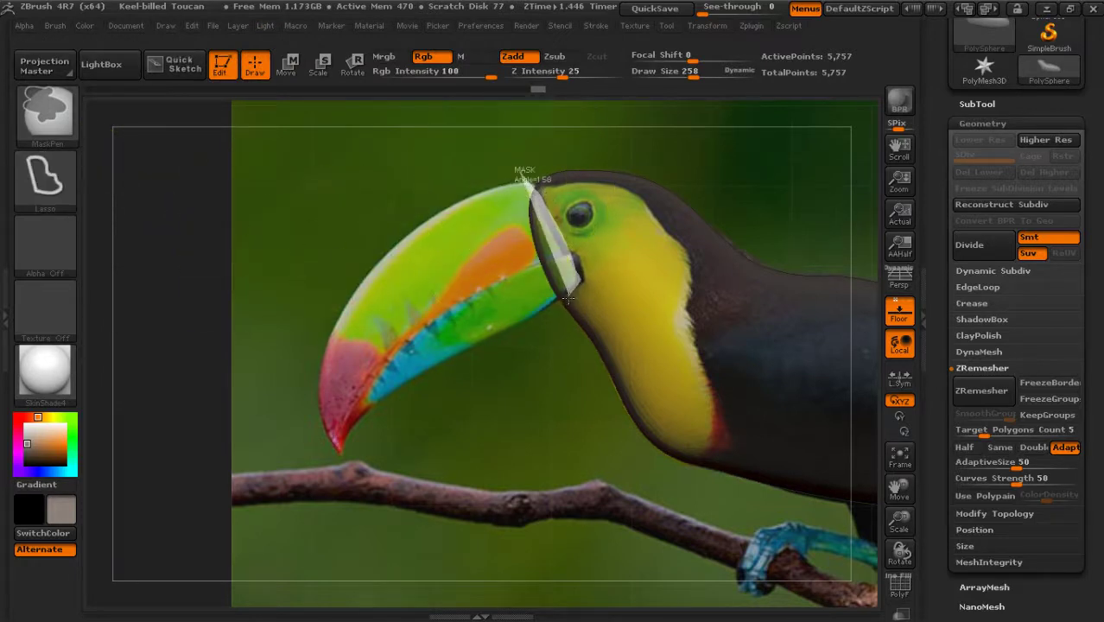
left_click_drag(545, 313, 540, 309, "ctrl")
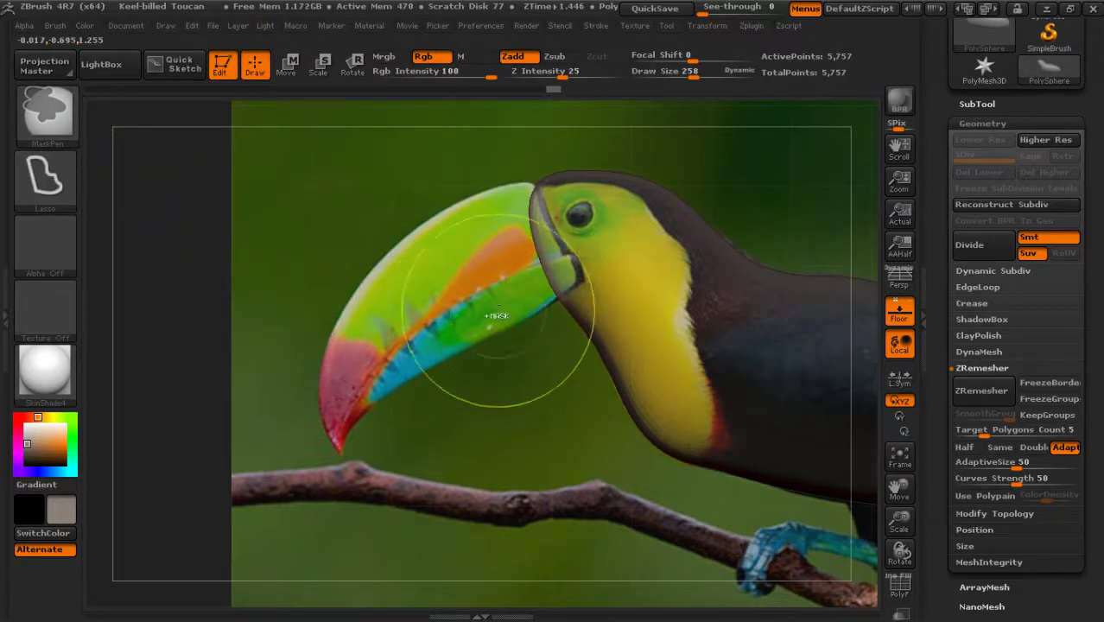
left_click_drag(534, 245, 529, 185, "ctrl")
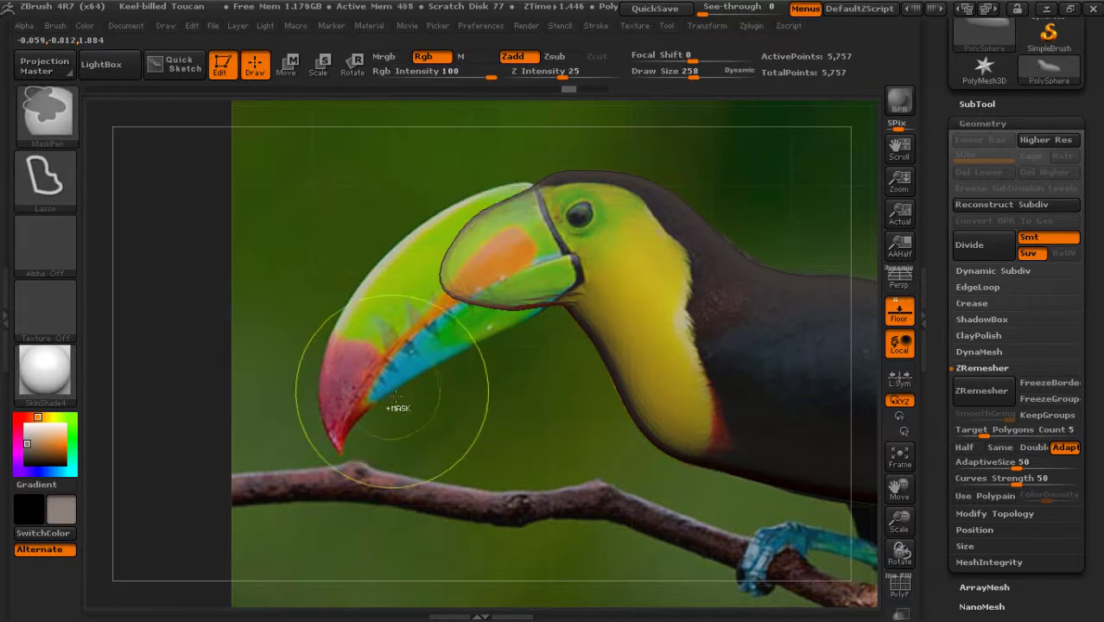
left_click_drag(407, 370, 448, 410, "ctrl")
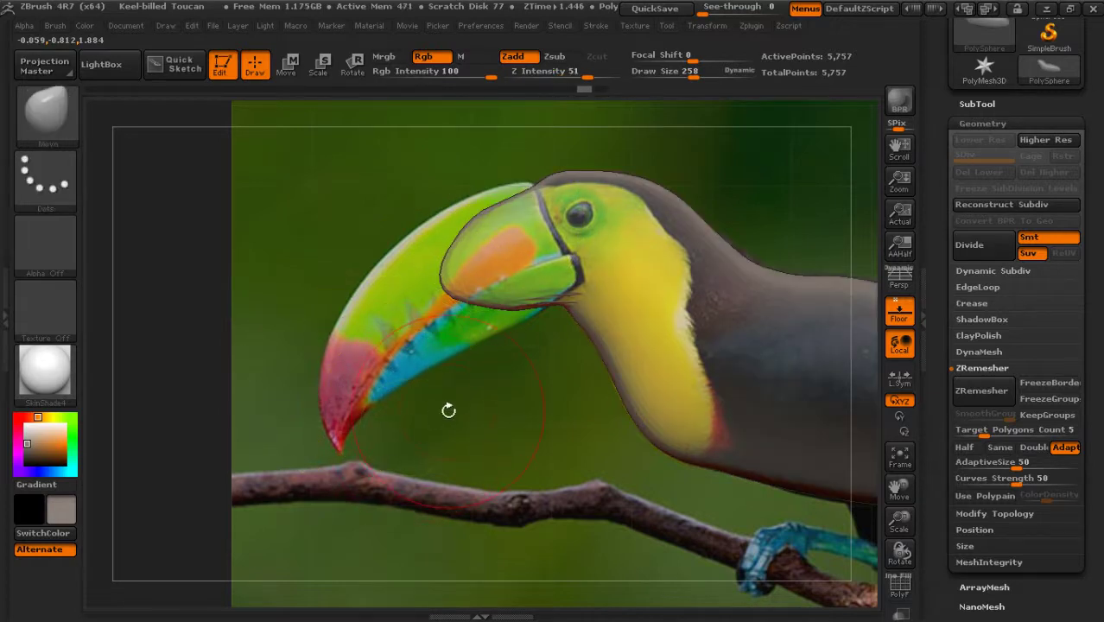
Invert the mask to free the beak, mask its base, and pull the beak front toward the tip
left_click(486, 346, "ctrl")
left_click_drag(454, 181, 521, 186, "ctrl")
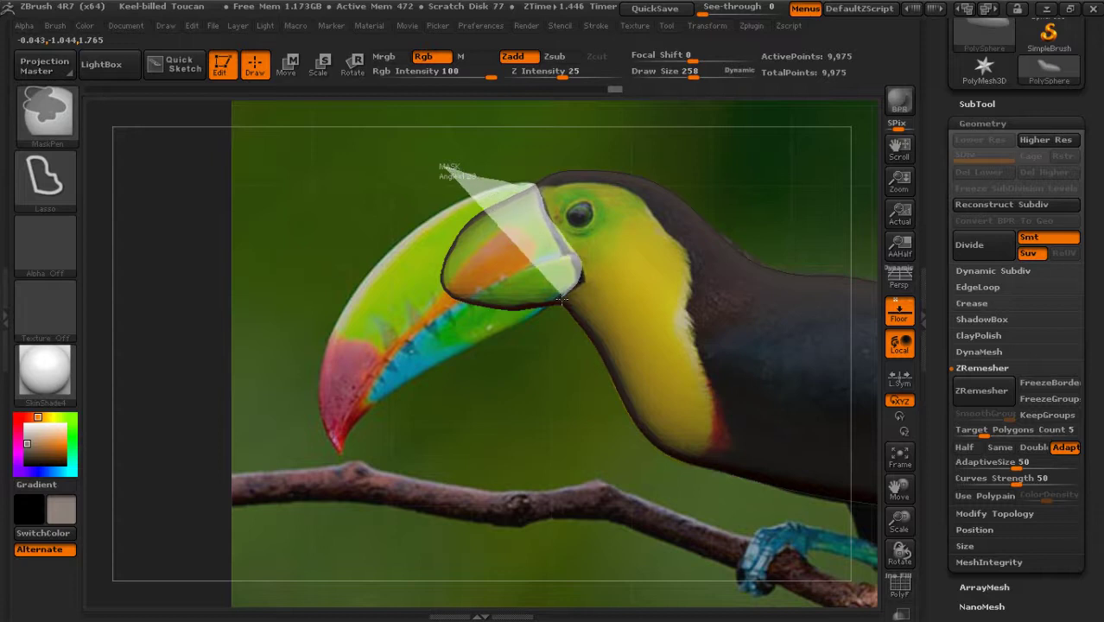
mouse_move(554, 221)
left_mouse_down("ctrl")
mouse_move(453, 251)
mouse_move(368, 344)
left_mouse_up("ctrl")
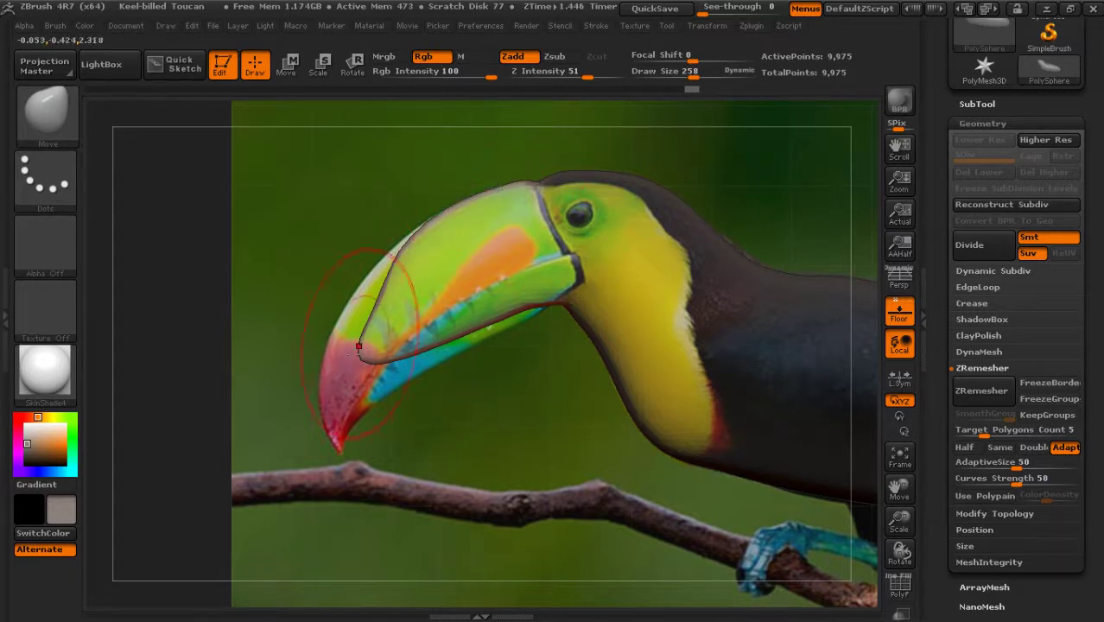
mouse_move(489, 322)
left_mouse_down()
mouse_move(458, 344)
mouse_move(503, 326)
left_mouse_up()
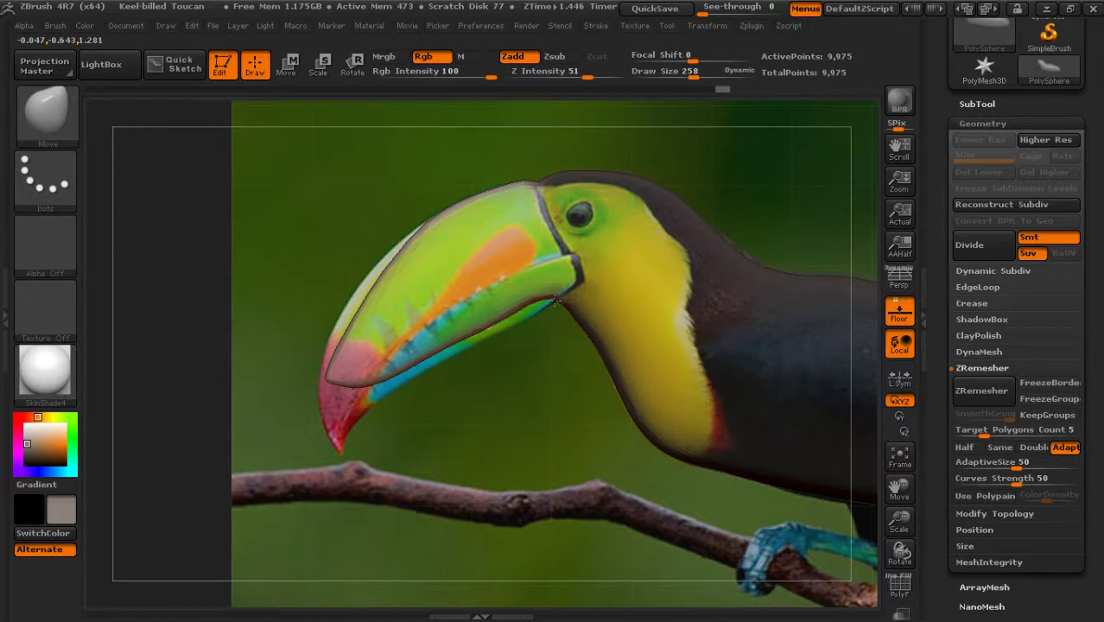
Mask the lower beak and pull its lower edge and tip down over the blue band
key("ctrl")
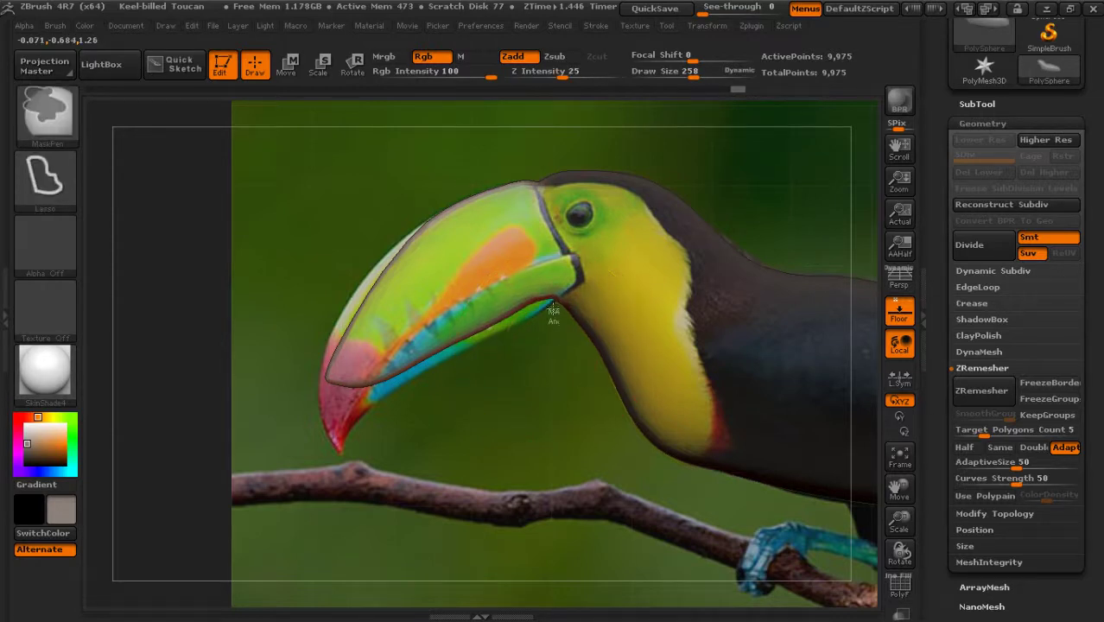
mouse_move(577, 279)
left_mouse_down("ctrl")
mouse_move(528, 317)
mouse_move(596, 341)
left_mouse_up("ctrl")
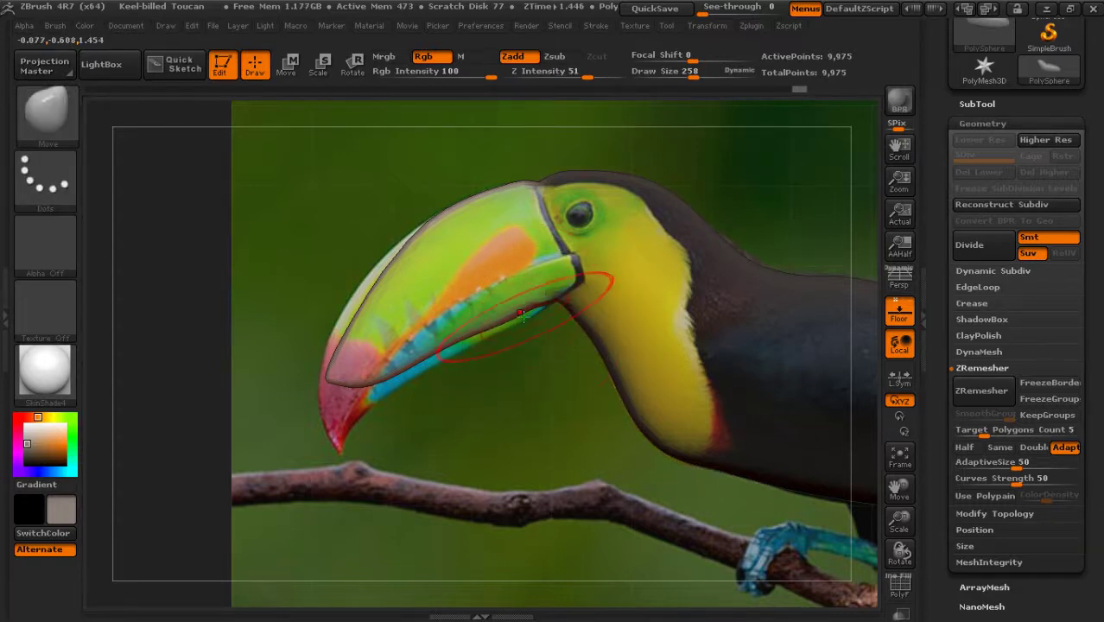
mouse_move(430, 353)
left_mouse_down()
mouse_move(432, 365)
mouse_move(523, 320)
left_mouse_up()
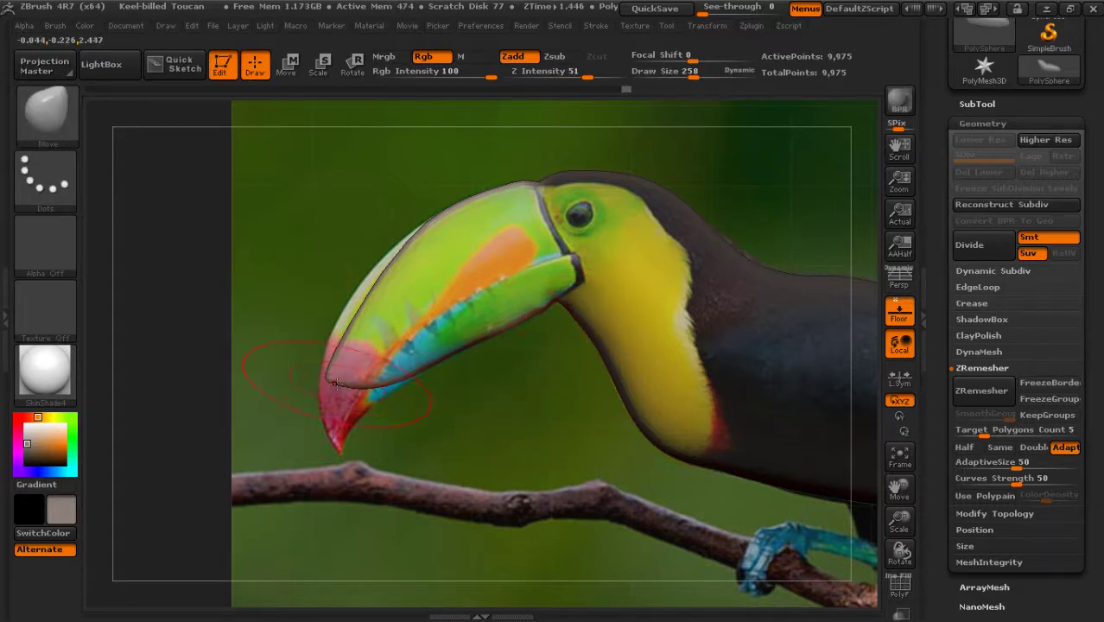
left_click_drag(336, 384, 329, 401)
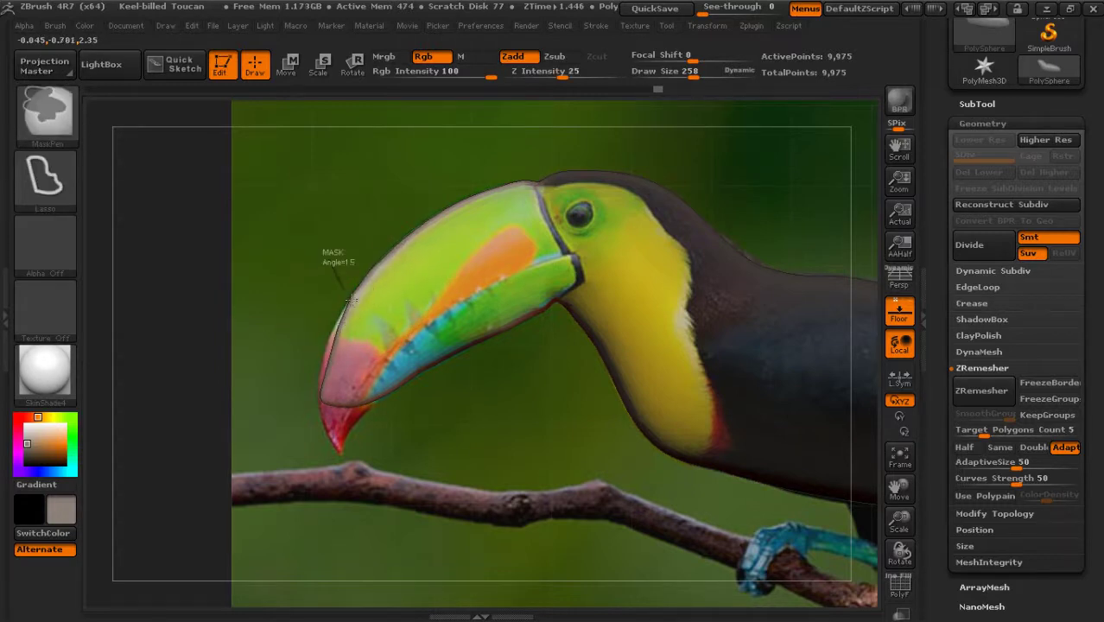
left_click_drag(328, 251, 337, 164)
key("ctrl+z")
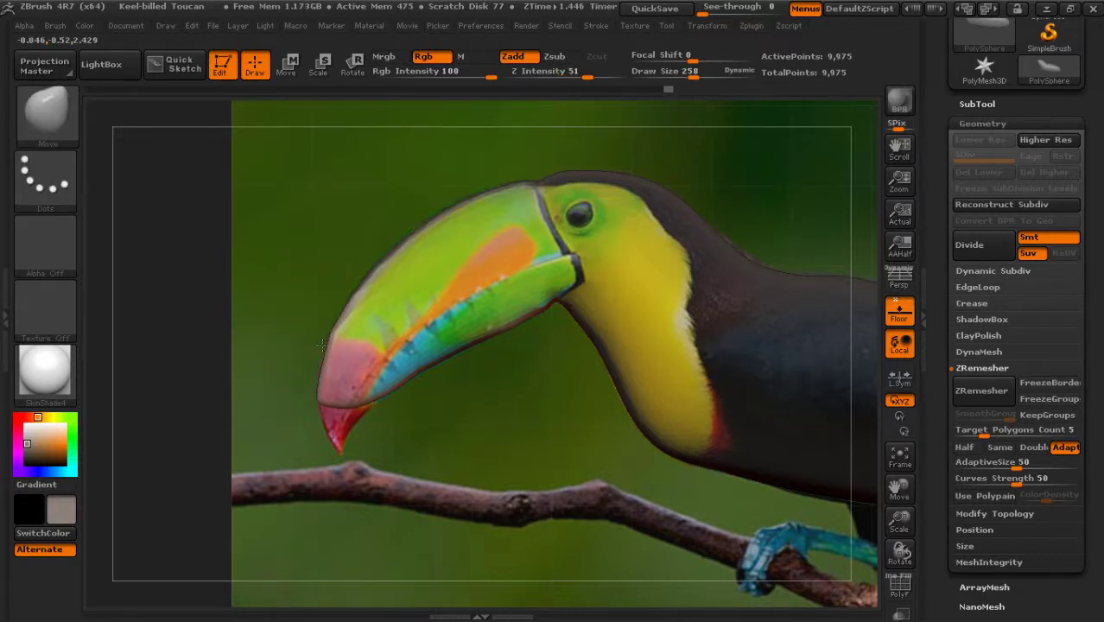
Centre the beak tip in view, lasso-mask part of the beak and zoom in
left_click_drag(394, 427, 369, 299, "alt")
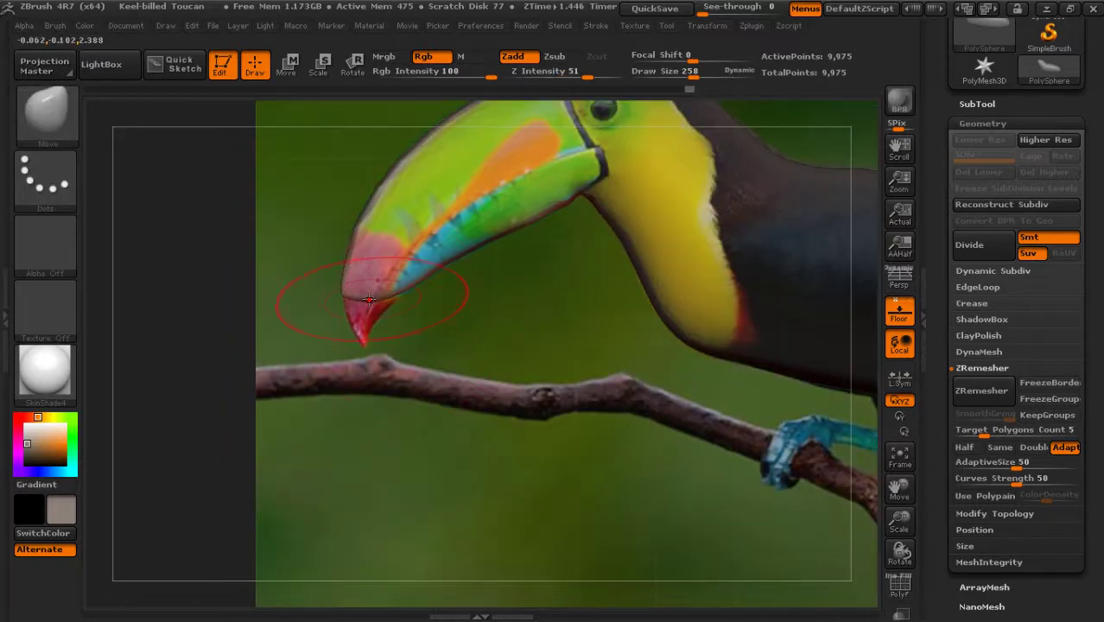
mouse_move(437, 311)
left_mouse_down("ctrl")
mouse_move(464, 216)
mouse_move(370, 312)
mouse_move(413, 298)
left_mouse_up("ctrl")
left_click_drag(694, 73, 679, 79)
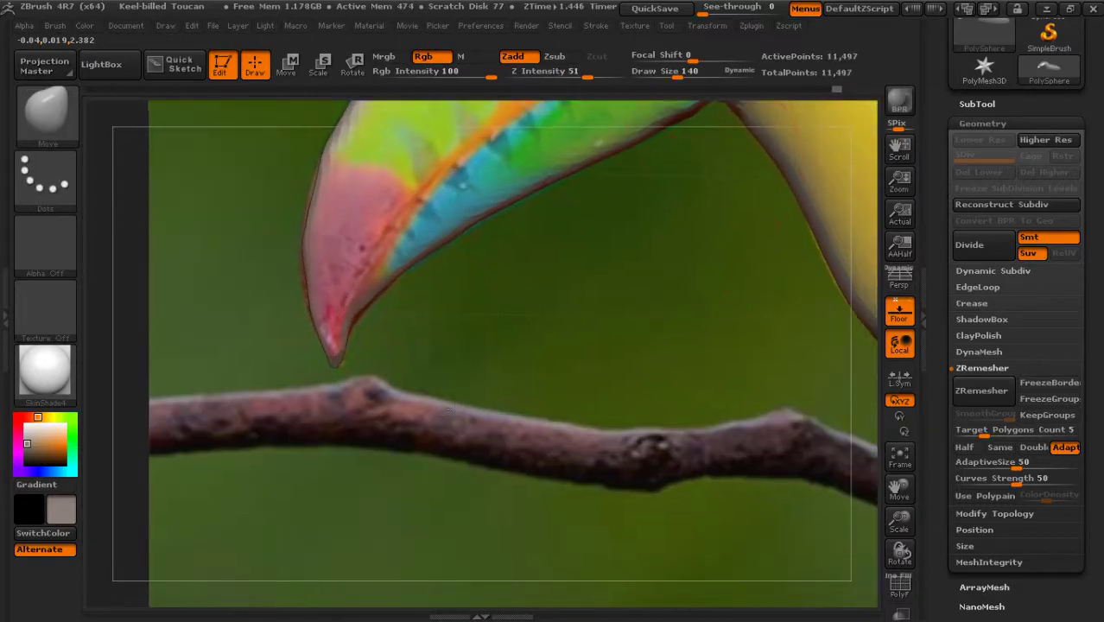
Reduce Draw Size to 101 and sharpen the beak tip against the reference
key("s")
left_click_drag(725, 100, 696, 100)
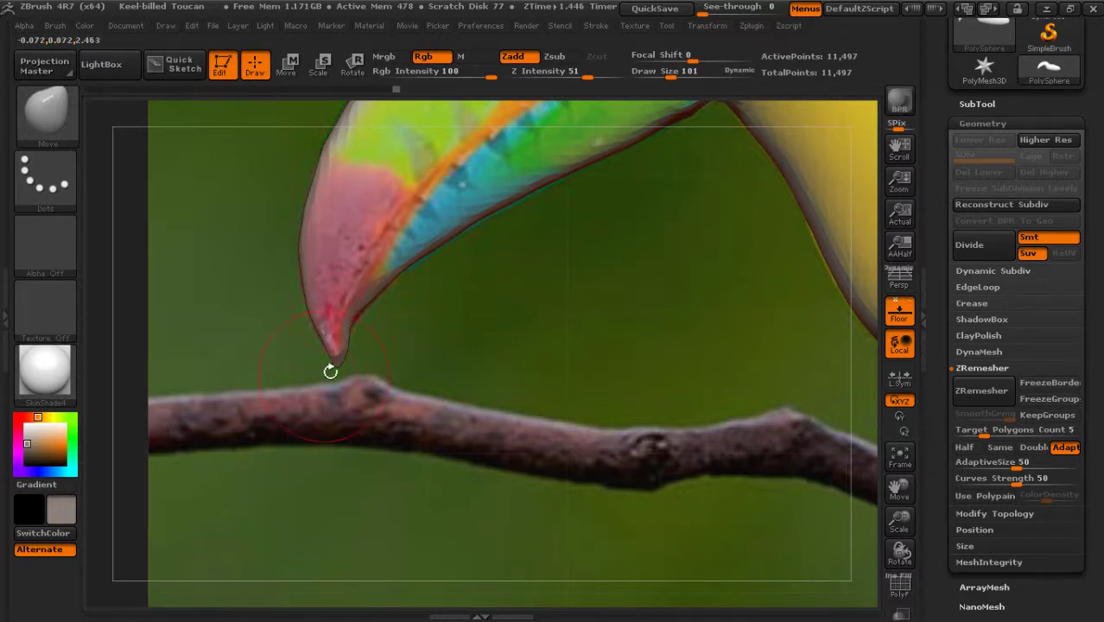
left_click_drag(334, 362, 493, 395, "alt")
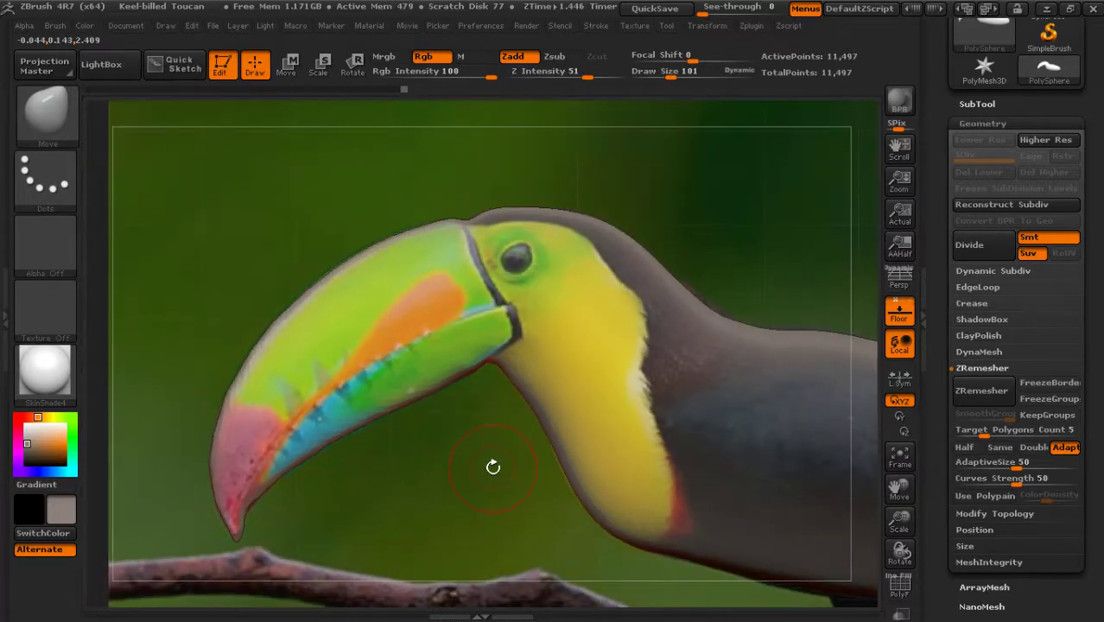
key("ctrl")
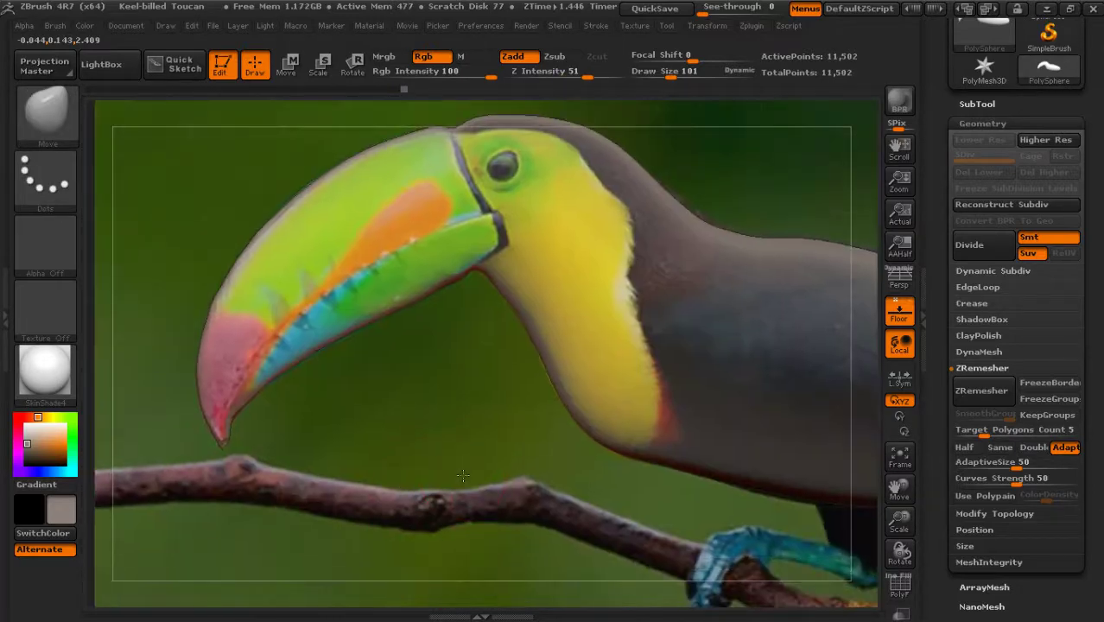
Select the Dam_Standard brush, carve a test groove, then undo it
key("b")
key("d")
key("s")
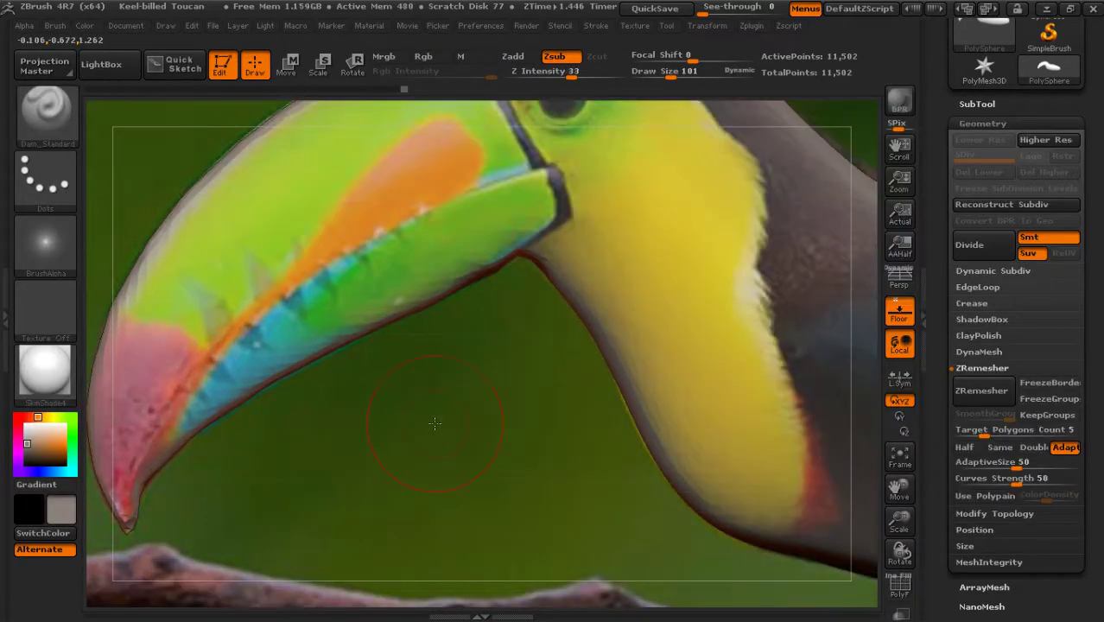
left_click_drag(422, 395, 469, 444, "alt")
left_click_drag(673, 230, 646, 354)
key("ctrl+z")
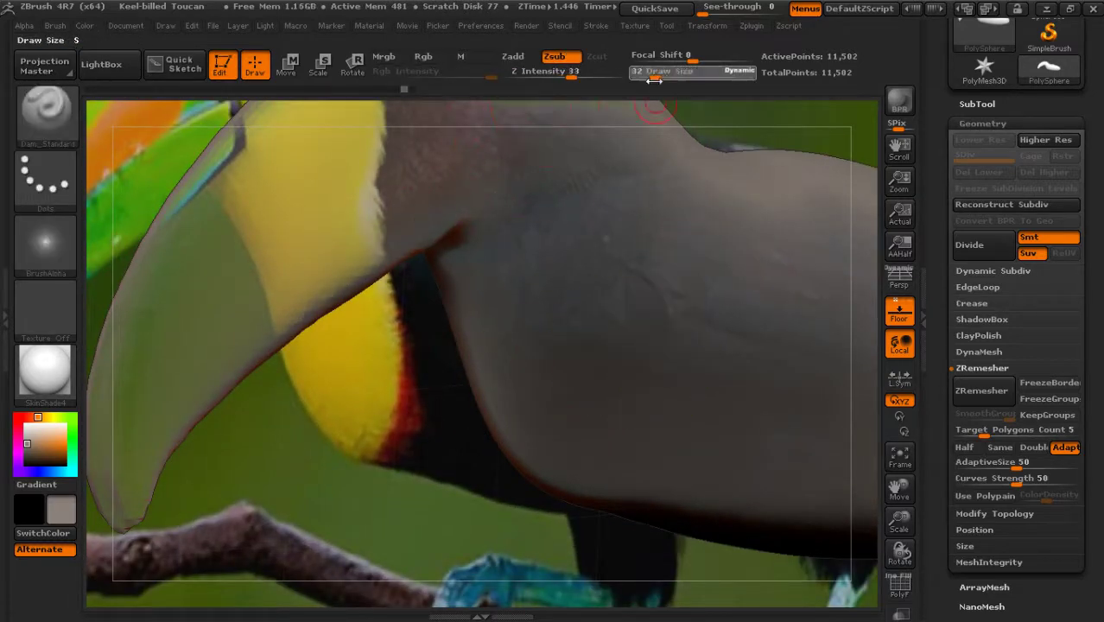
Set the Dam_Standard Draw Size to 19
key("ctrl")
key("s")
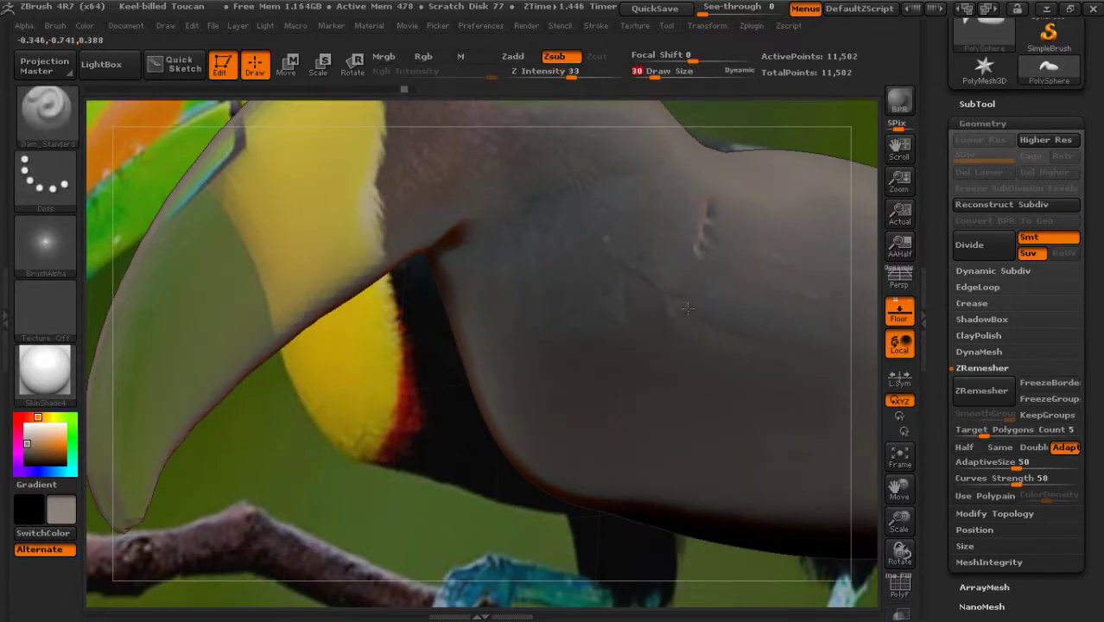
type("s19")
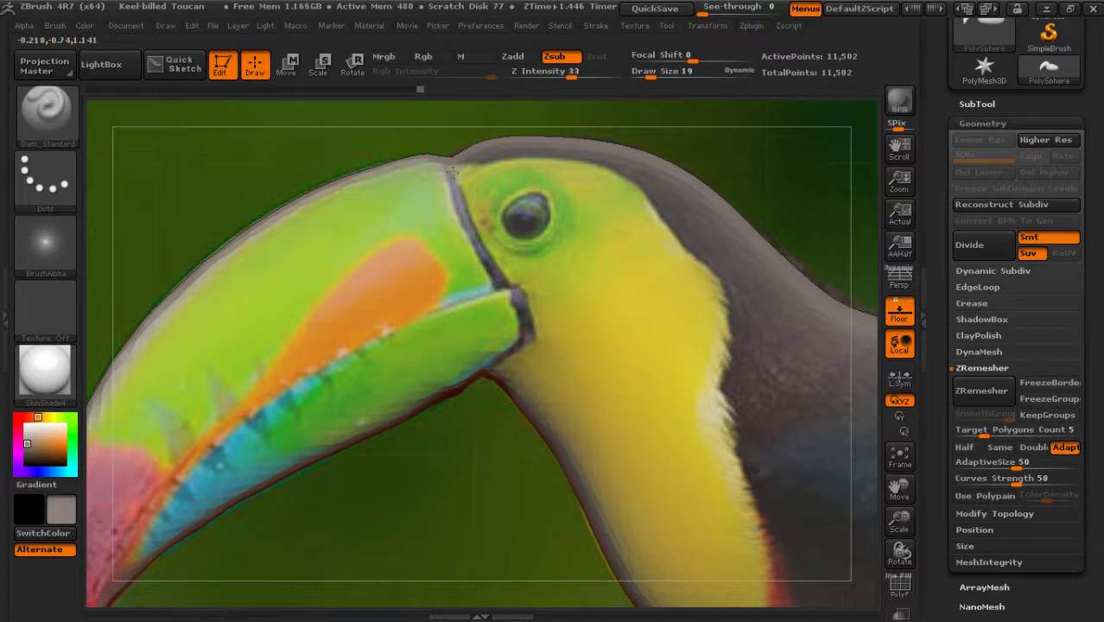
Hide the reference photo and rotate the bare grey model to a side view
left_click_drag(450, 145, 489, 235)
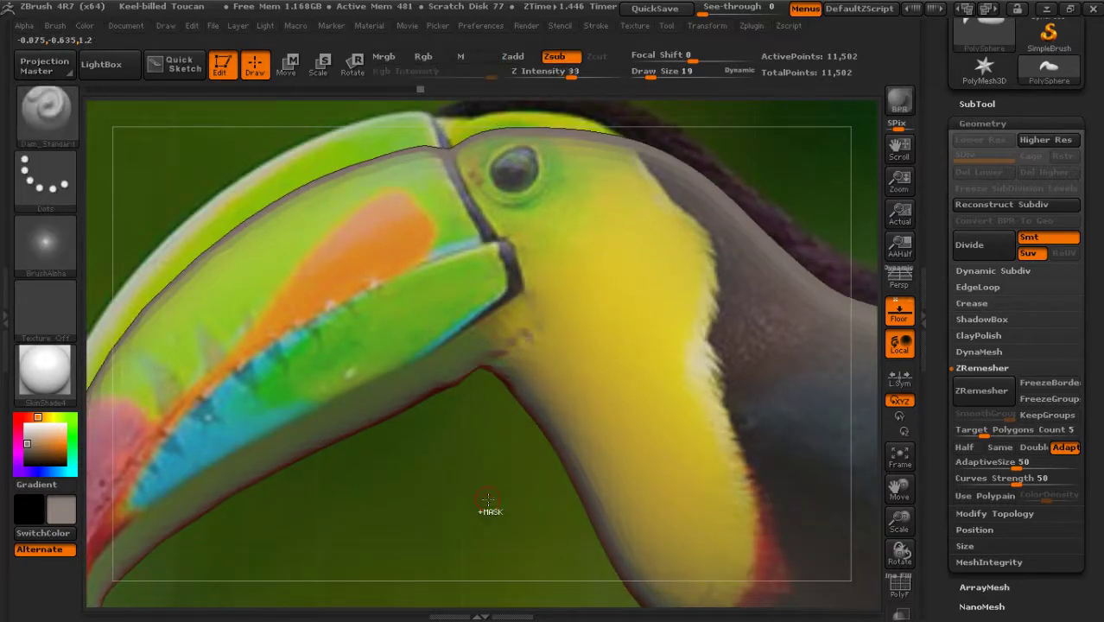
left_click_drag(488, 499, 449, 415)
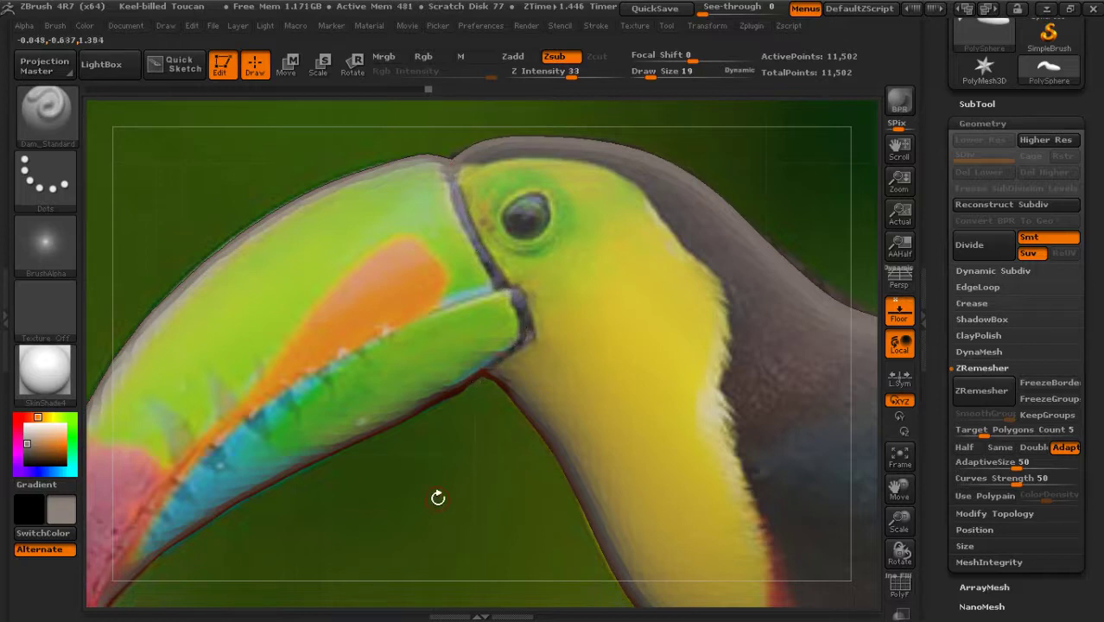
left_click_drag(438, 497, 411, 415, "alt")
key("shift+p")
mouse_move(222, 497)
left_mouse_down()
mouse_move(381, 321)
mouse_move(432, 464)
mouse_move(490, 496)
mouse_move(244, 328)
mouse_move(464, 466)
mouse_move(492, 469)
mouse_move(503, 507)
mouse_move(555, 500)
left_mouse_up()
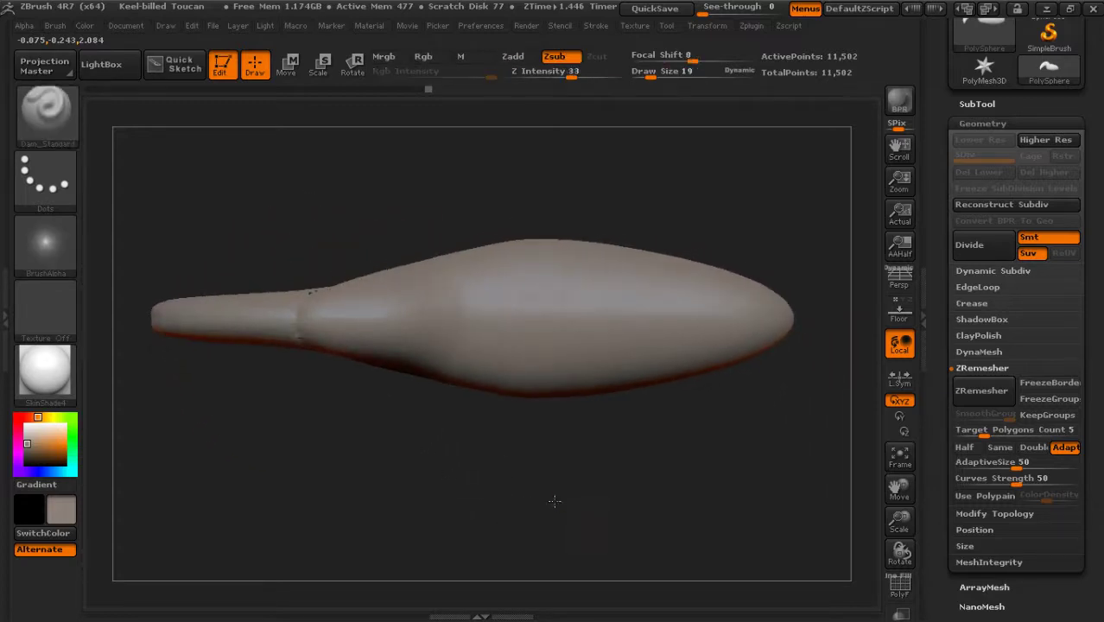
Switch to the Move brush at size 223 and smooth the neck bulge and upper contour
left_click(63, 113)
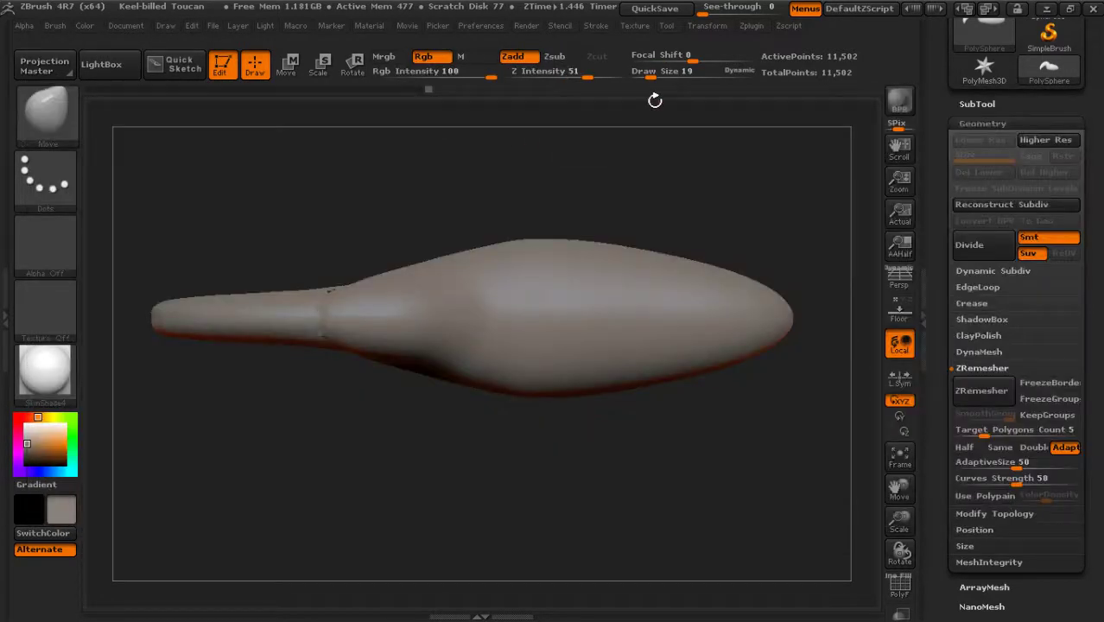
left_click(338, 130)
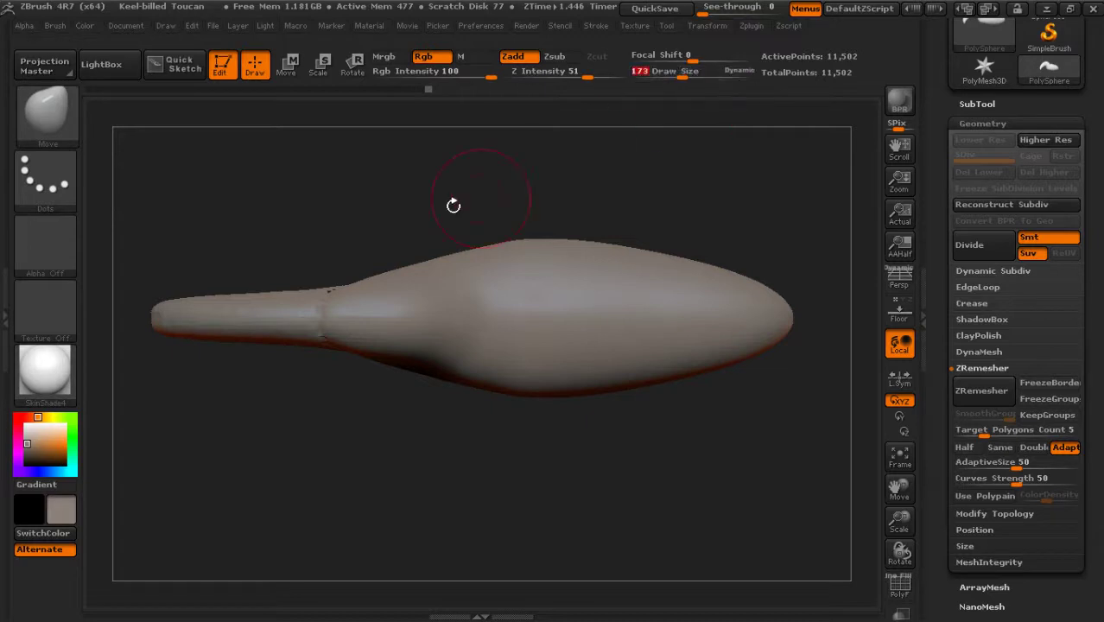
left_click_drag(682, 75, 688, 76)
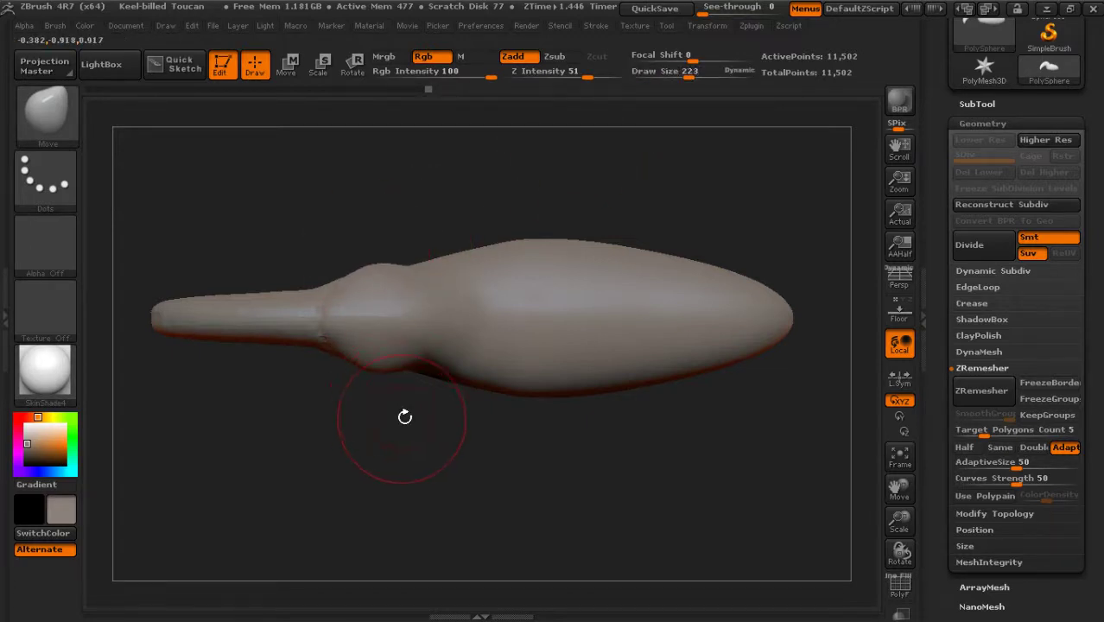
left_click_drag(405, 417, 400, 380)
left_click_drag(689, 76, 710, 75)
left_click_drag(394, 247, 381, 264)
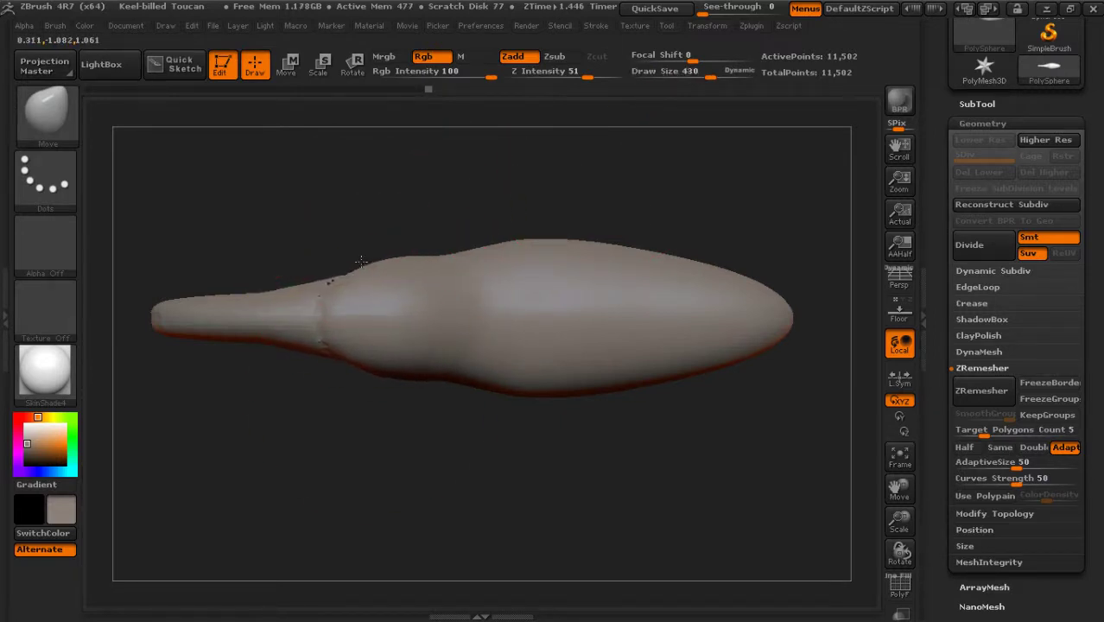
left_click_drag(361, 270, 368, 257, "shift")
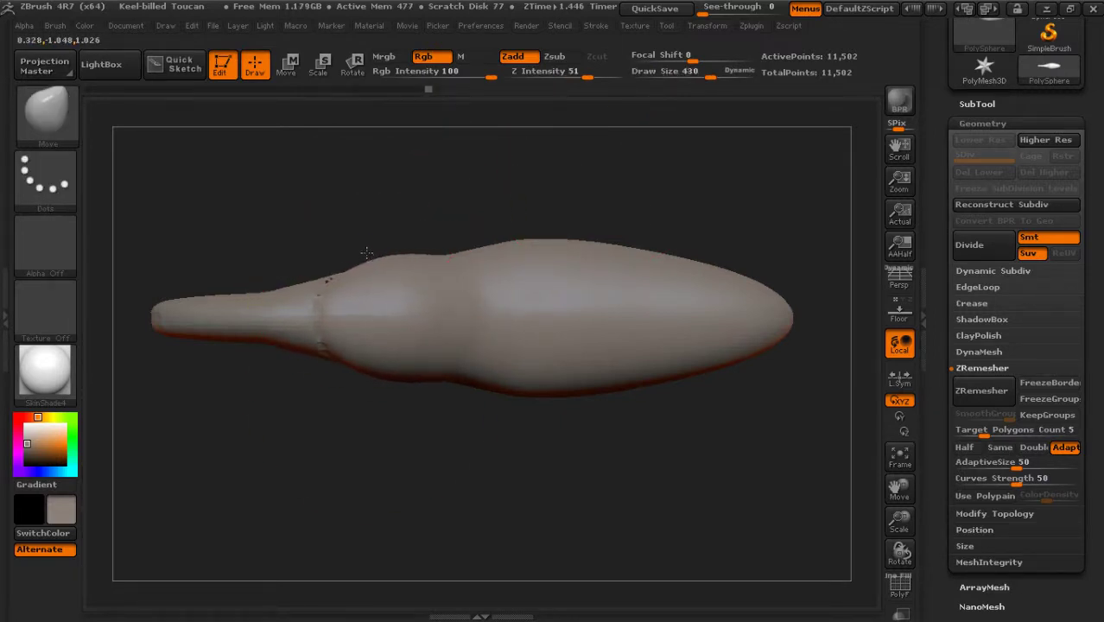
Reduce the brush size to 334 and flatten the bulge along the top of the body
mouse_move(395, 469)
left_mouse_down()
mouse_move(328, 371)
mouse_move(645, 152)
left_mouse_up()
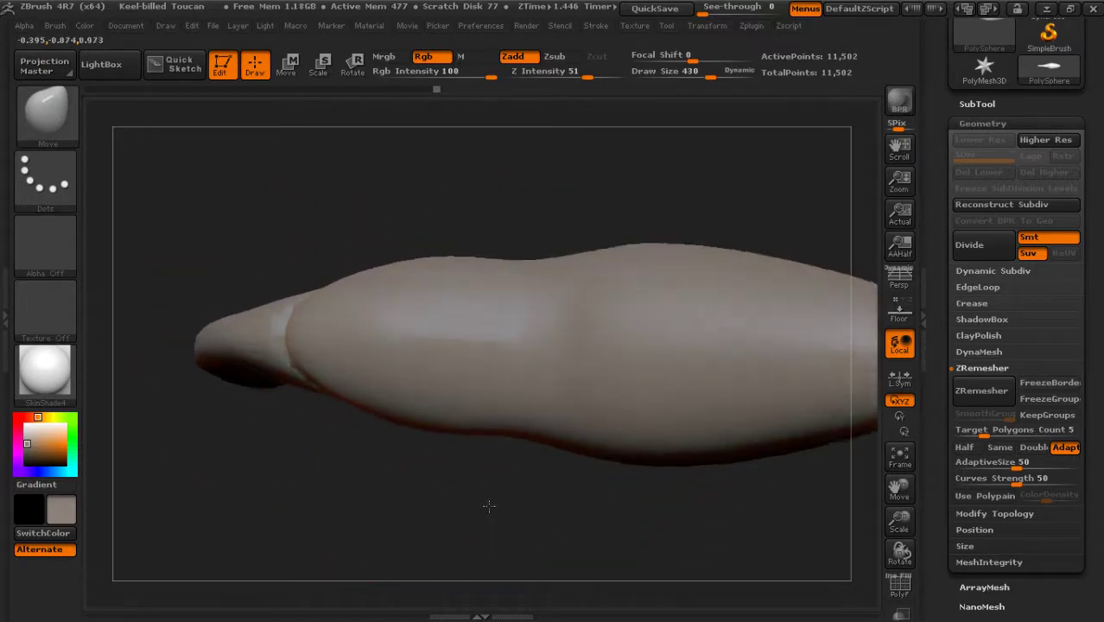
key("bracketleft")
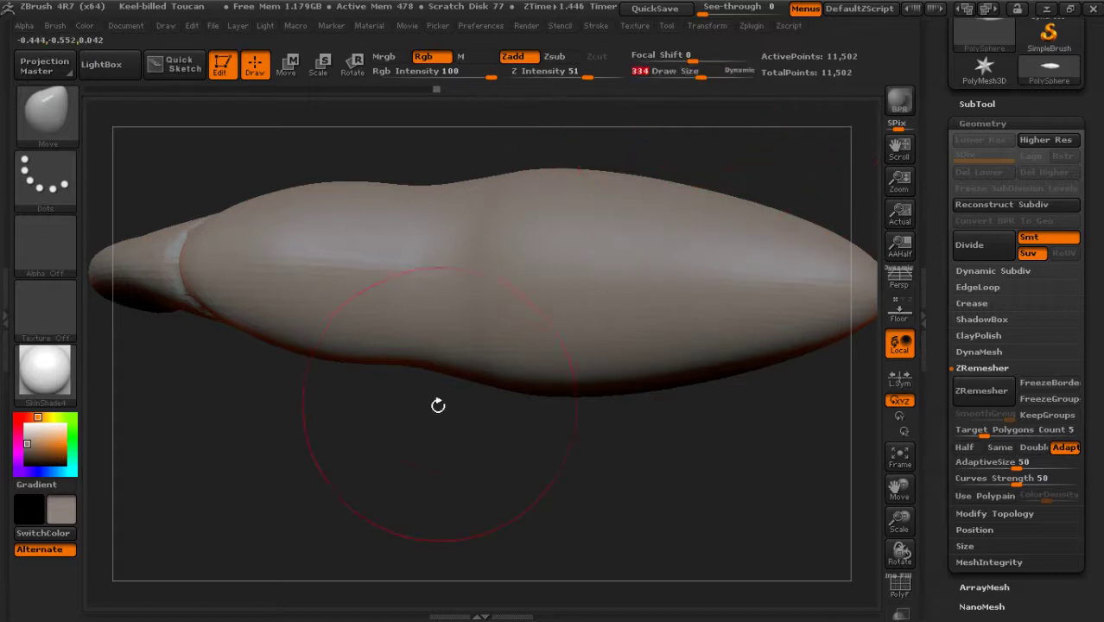
left_click_drag(439, 401, 451, 478)
left_click_drag(394, 217, 397, 218, "shift")
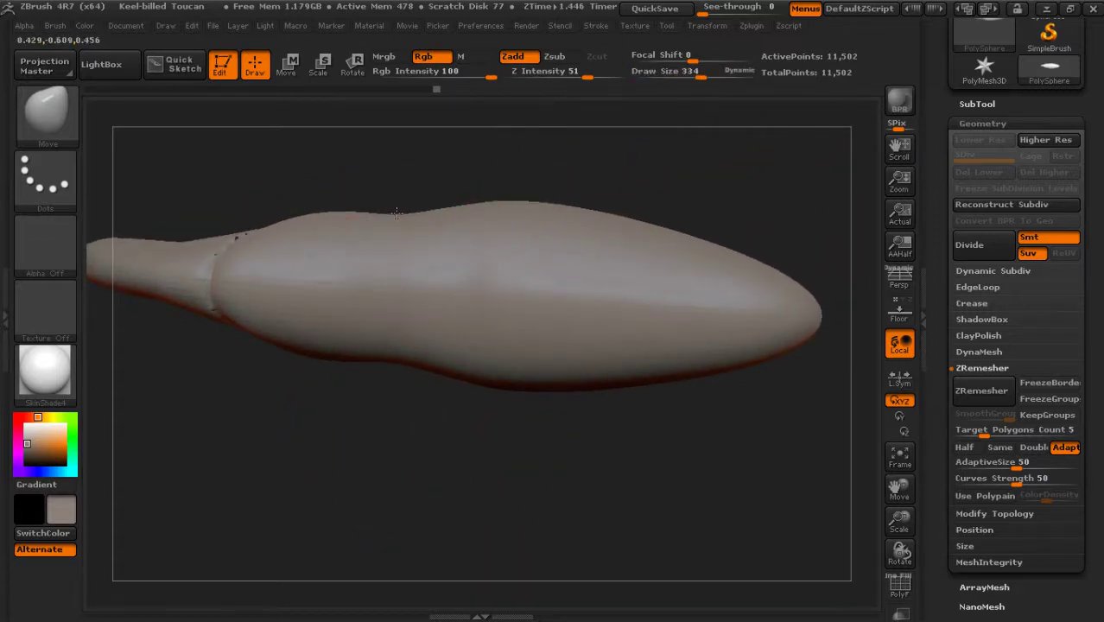
left_click_drag(406, 398, 465, 494)
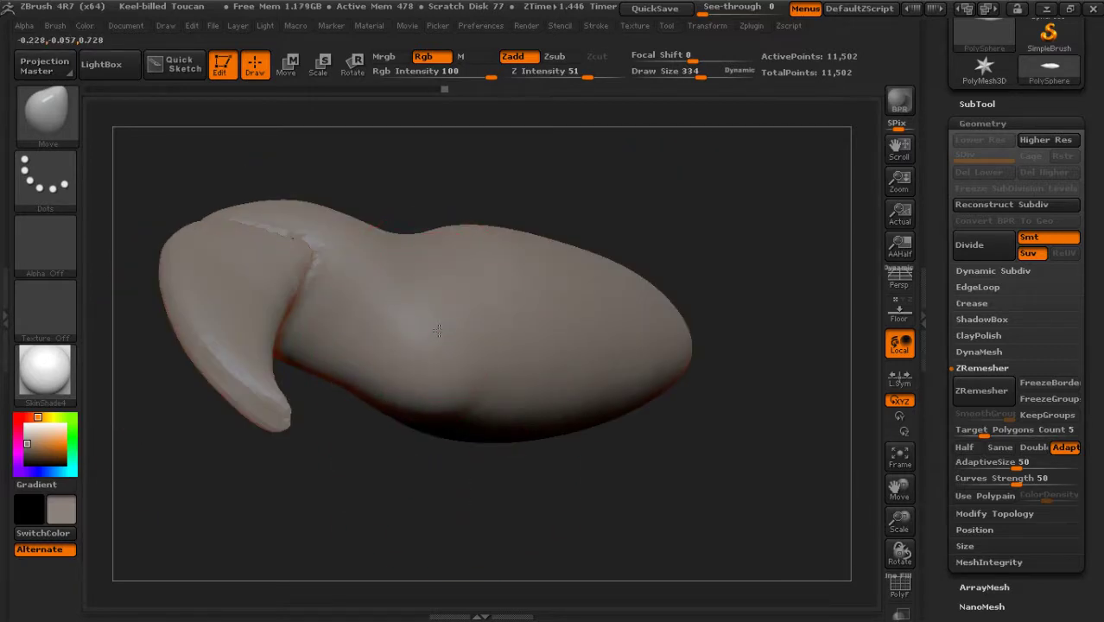
left_click_drag(484, 164, 519, 224)
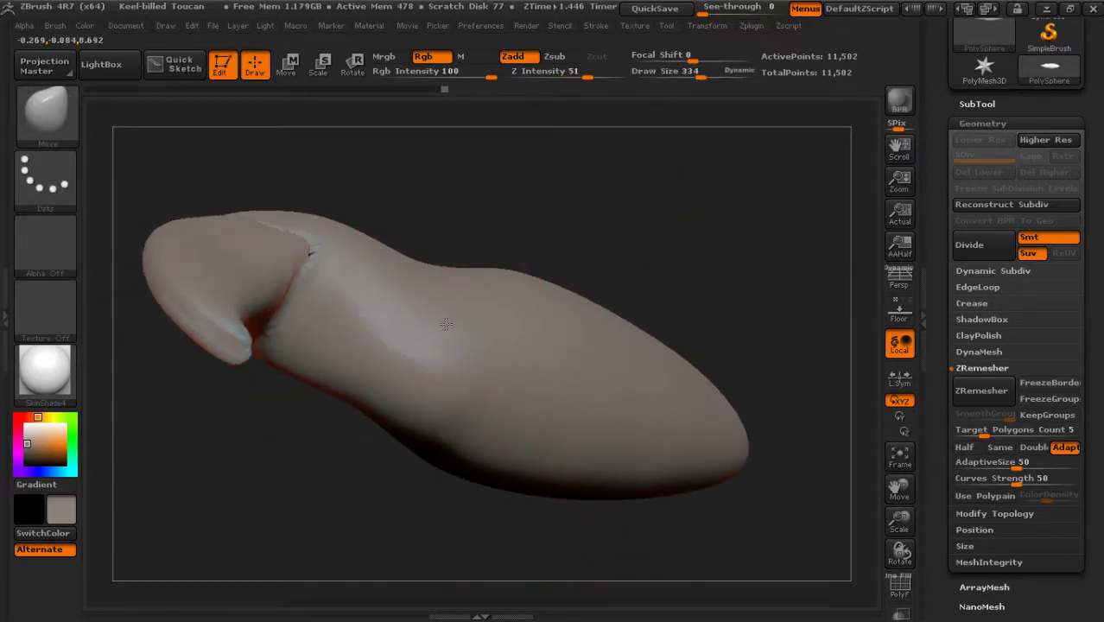
mouse_move(639, 233)
left_mouse_down()
mouse_move(655, 250)
mouse_move(651, 240)
mouse_move(461, 339)
left_mouse_up()
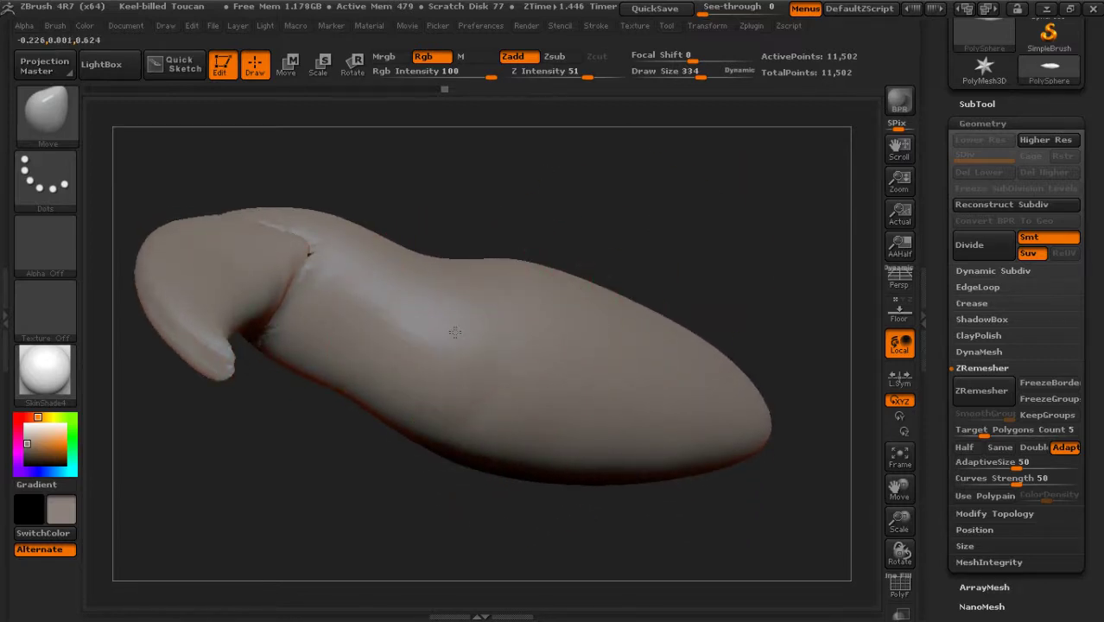
mouse_move(673, 251)
left_mouse_down()
mouse_move(653, 244)
mouse_move(698, 328)
mouse_move(713, 468)
mouse_move(493, 432)
mouse_move(693, 185)
mouse_move(711, 468)
mouse_move(528, 474)
left_mouse_up()
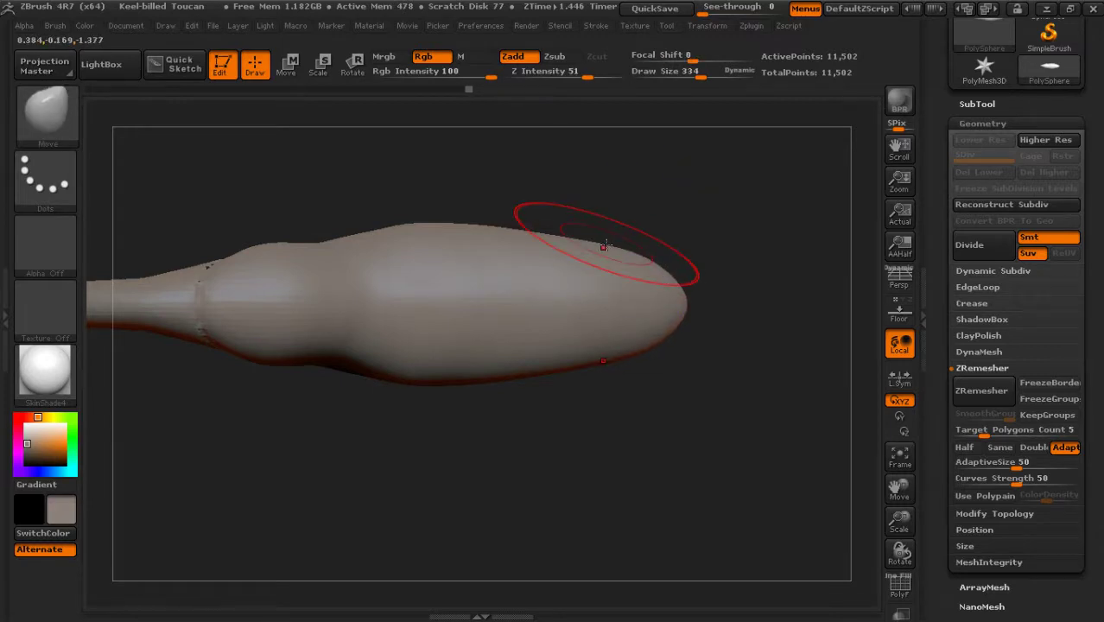
Smooth the beak tip's top edge and the body top, then lift the beak's upper surface slightly
key("shift")
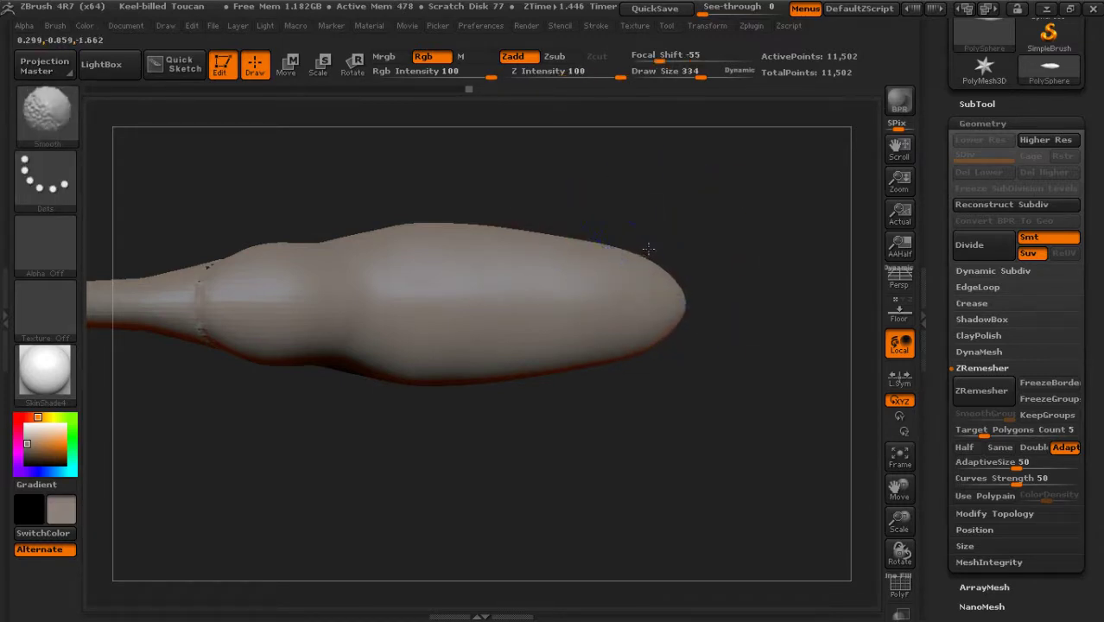
left_click_drag(648, 249, 642, 258, "shift")
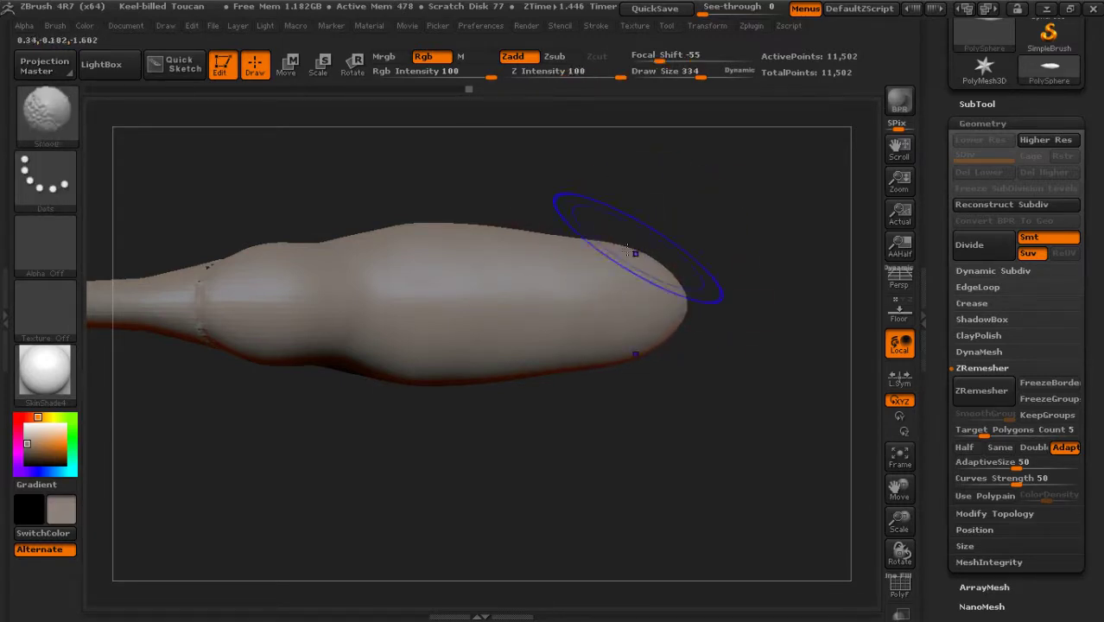
key("shift")
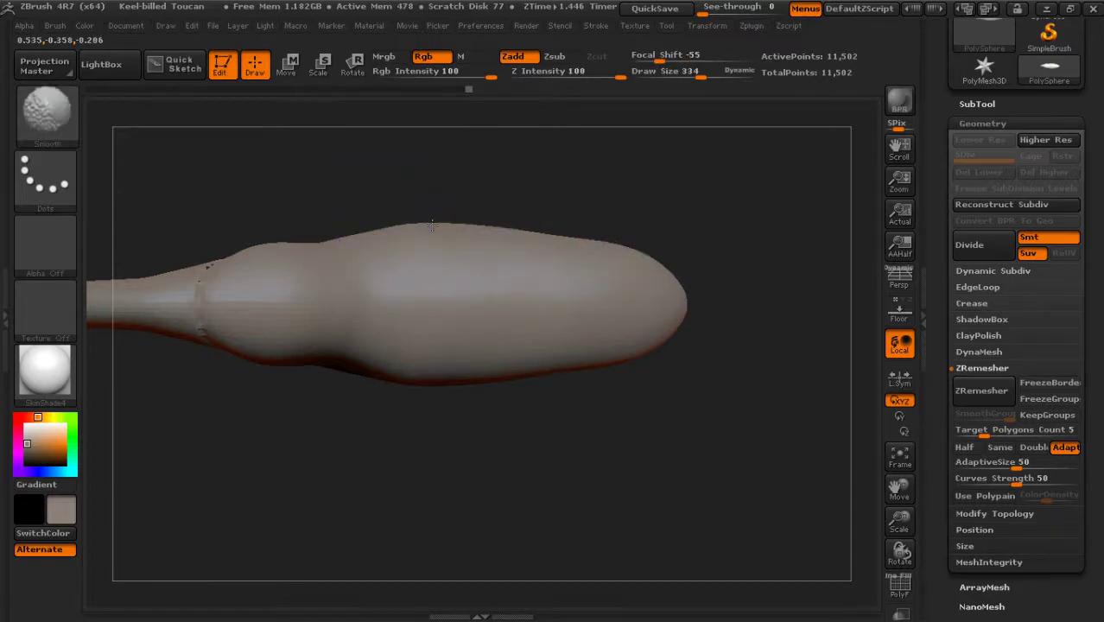
left_click_drag(432, 224, 428, 221, "shift")
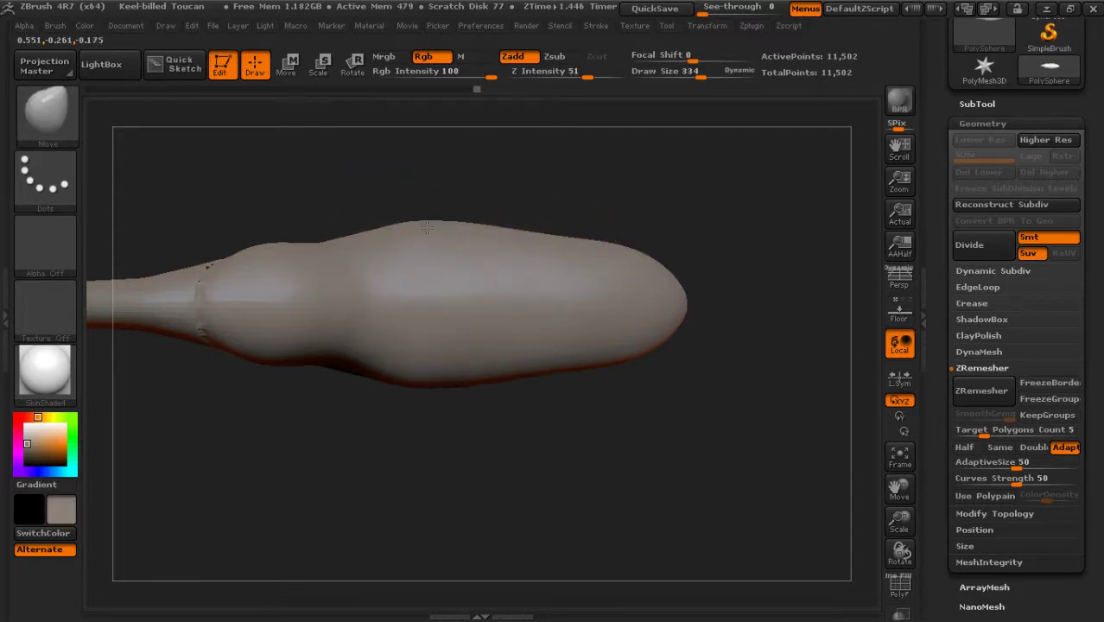
left_click_drag(427, 414, 393, 493)
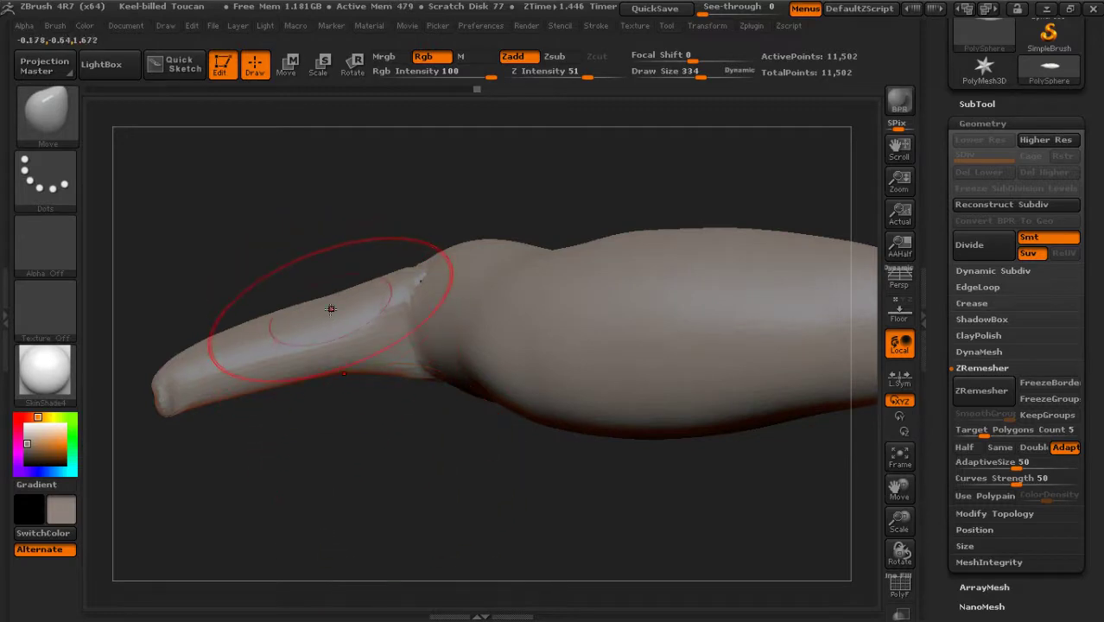
left_click_drag(330, 311, 327, 300)
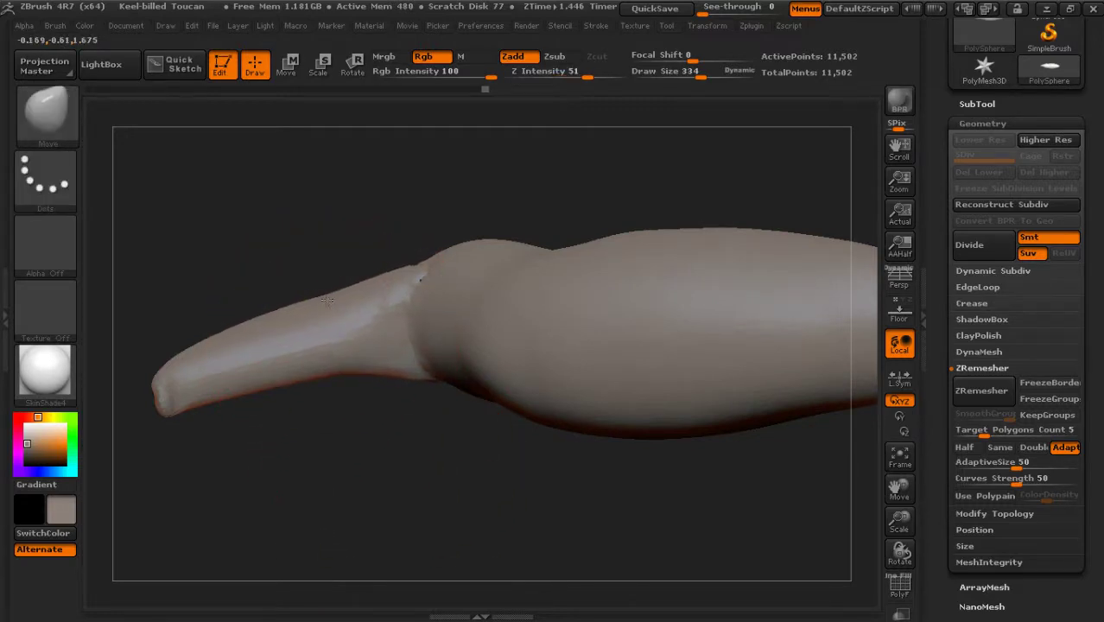
At brush size 230, taper the beak into a downward hook and show the reference photo
left_click_drag(247, 469, 357, 370)
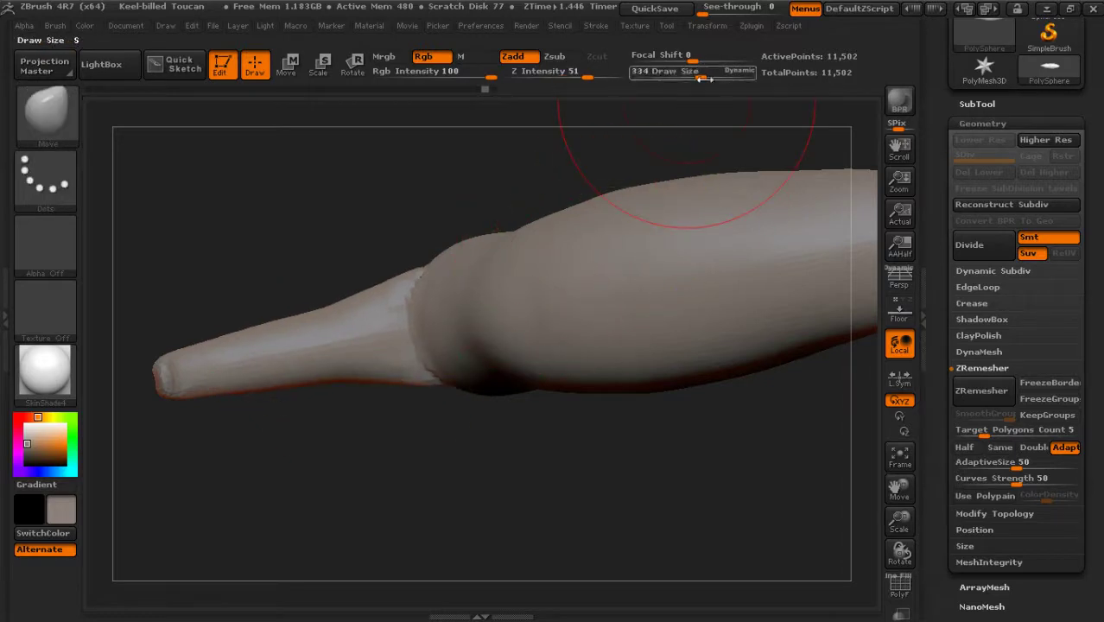
left_click_drag(700, 77, 689, 77)
left_click_drag(344, 381, 292, 349)
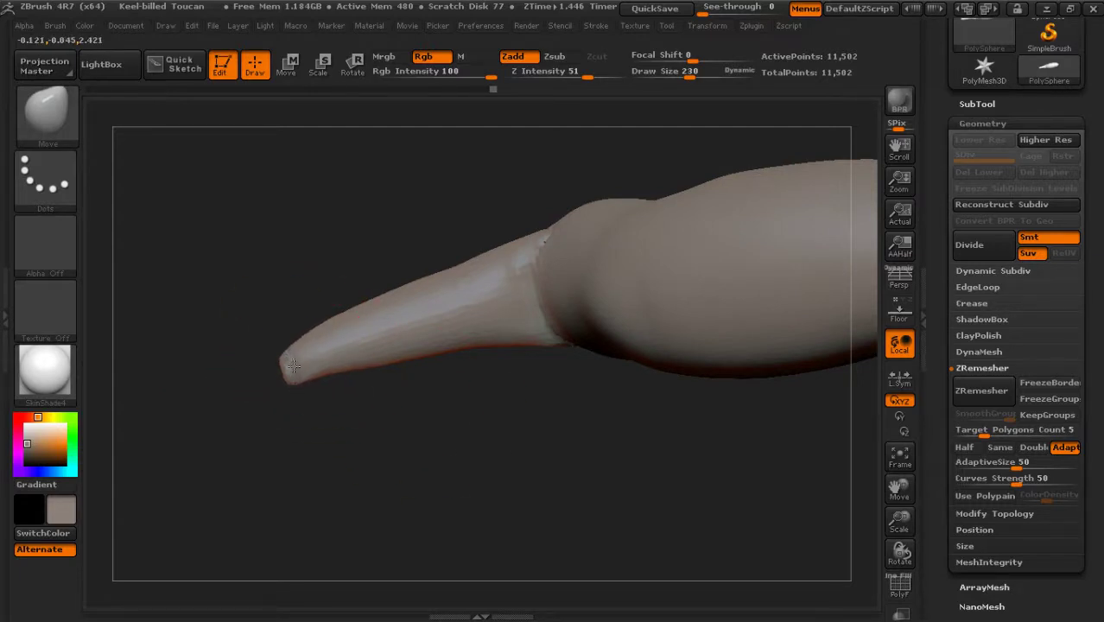
left_click_drag(408, 451, 431, 460)
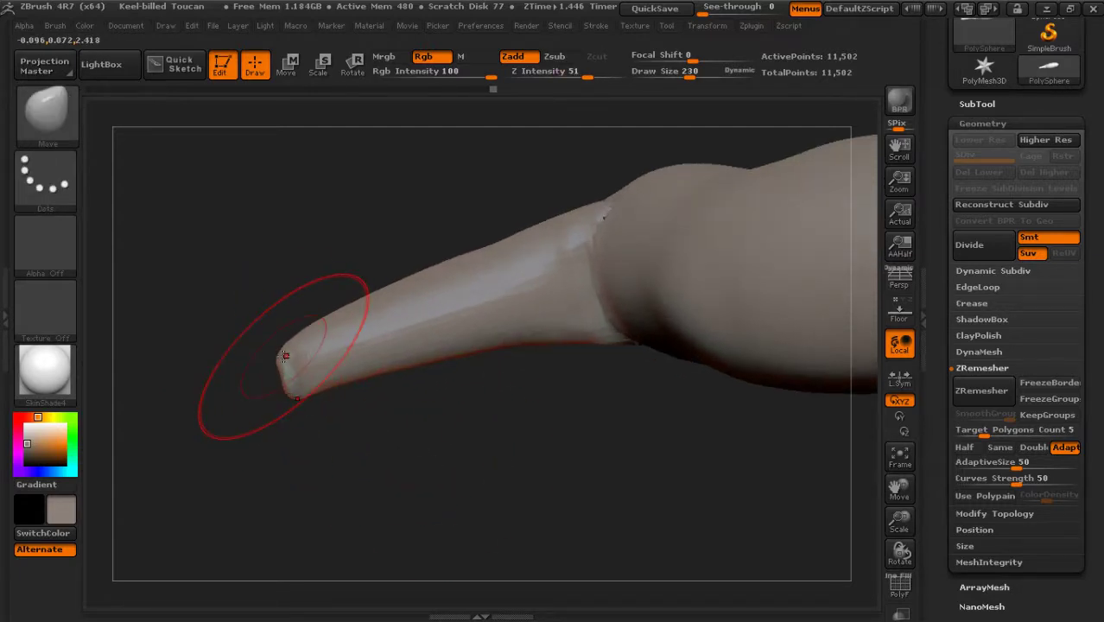
left_click_drag(287, 373, 300, 374)
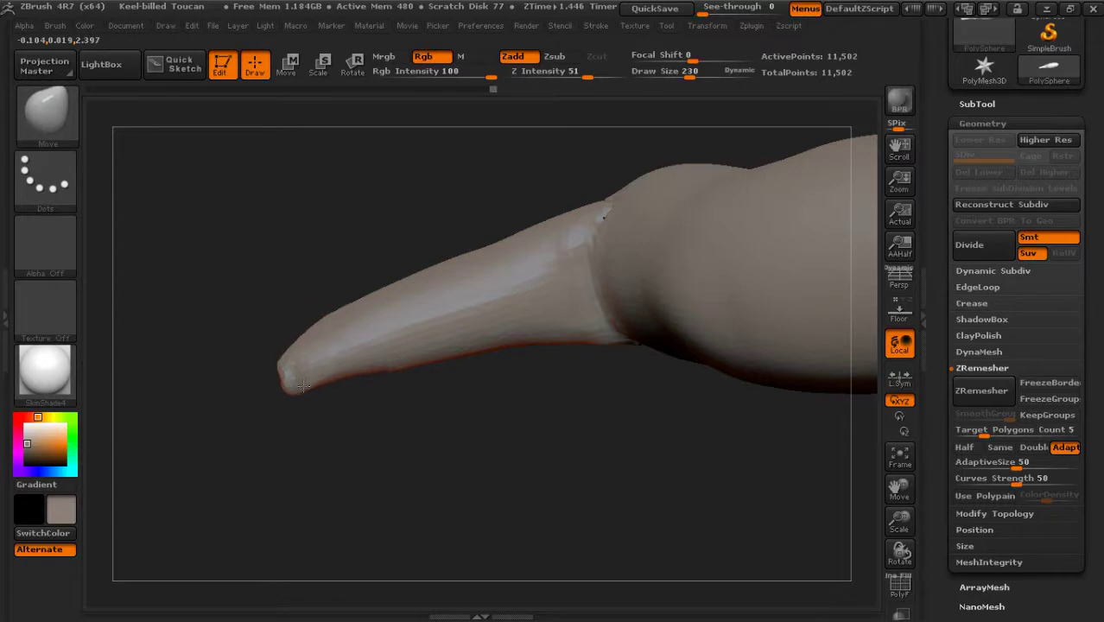
left_click_drag(407, 440, 372, 414)
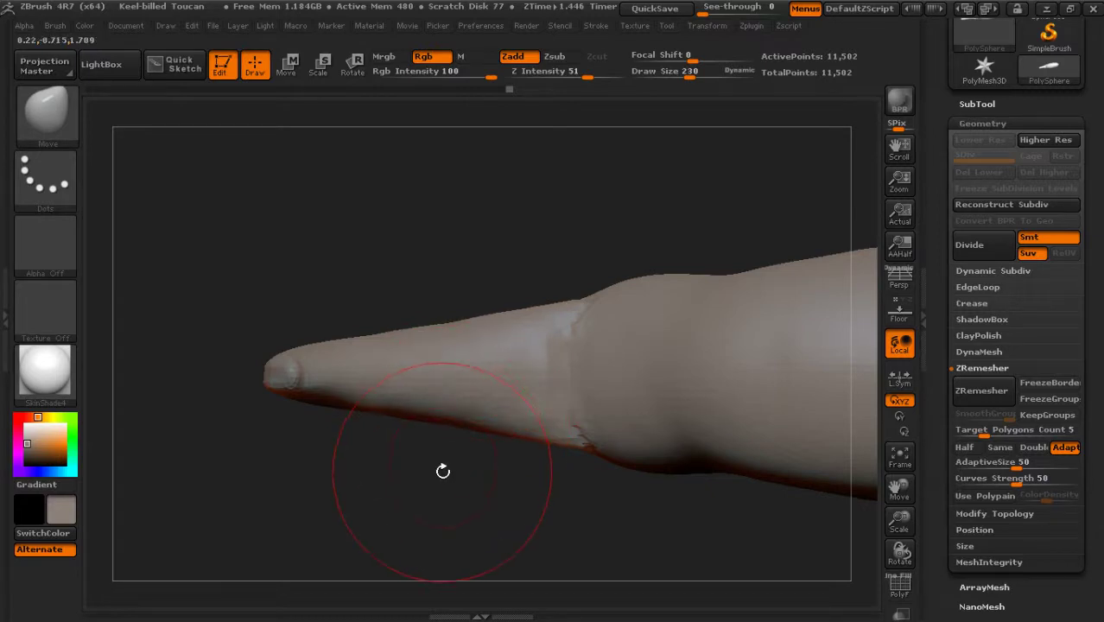
mouse_move(506, 468)
left_mouse_down()
mouse_move(514, 458)
mouse_move(481, 331)
mouse_move(505, 388)
mouse_move(463, 484)
left_mouse_up()
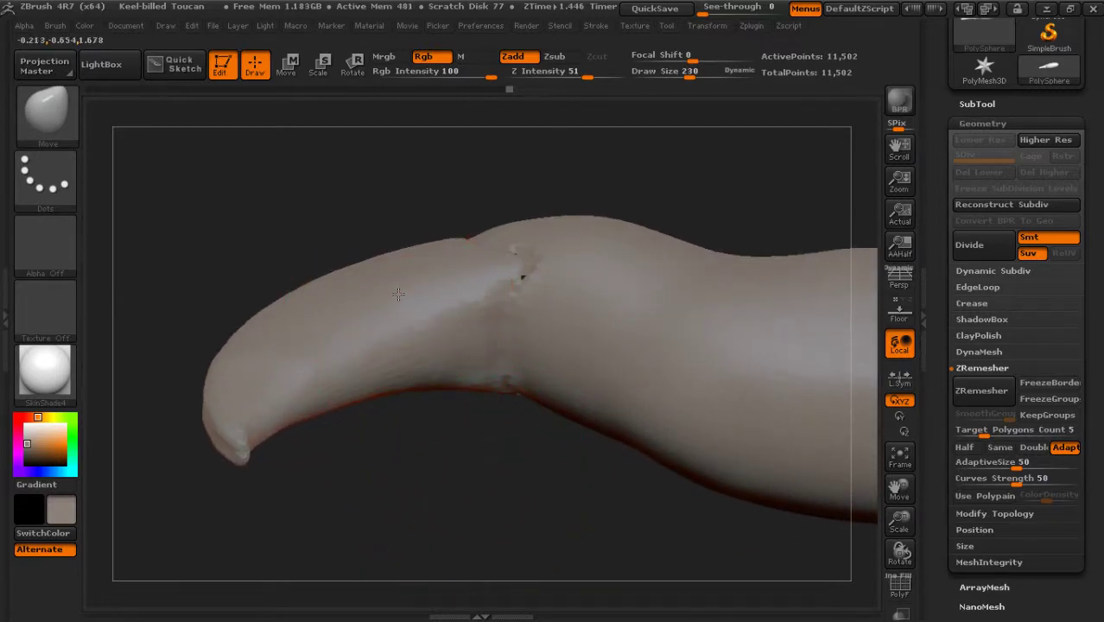
left_click_drag(414, 171, 451, 455)
key("shift+p")
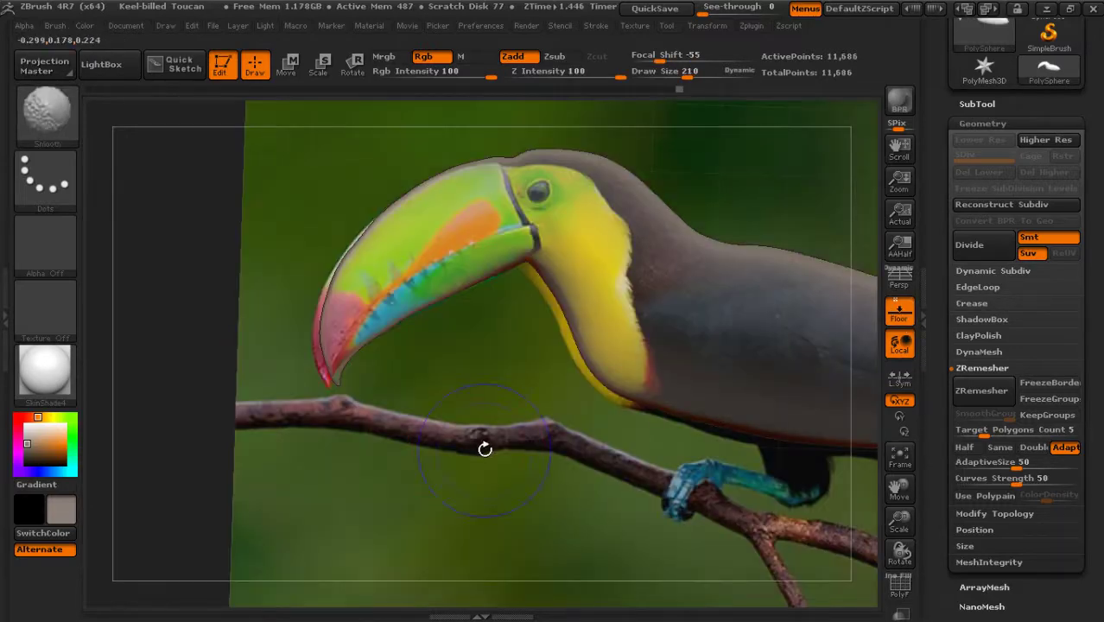
Zoom in on the reference beak and trace its marking regions using Dam_Standard
left_click_drag(488, 404, 380, 497, "alt")
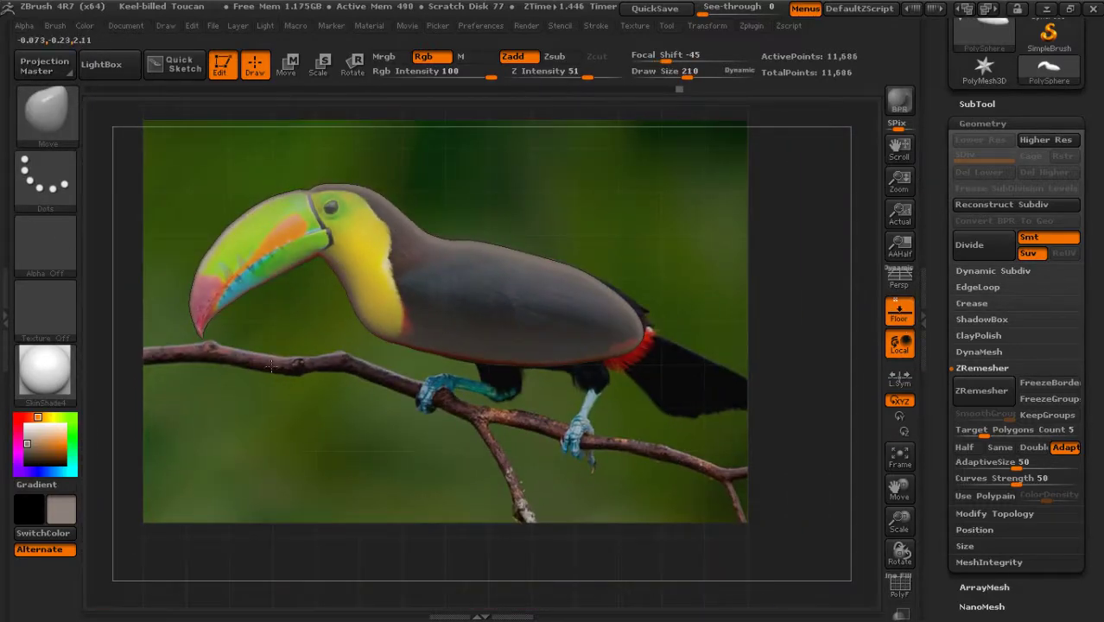
left_click_drag(355, 532, 294, 439, "alt")
left_click(43, 116)
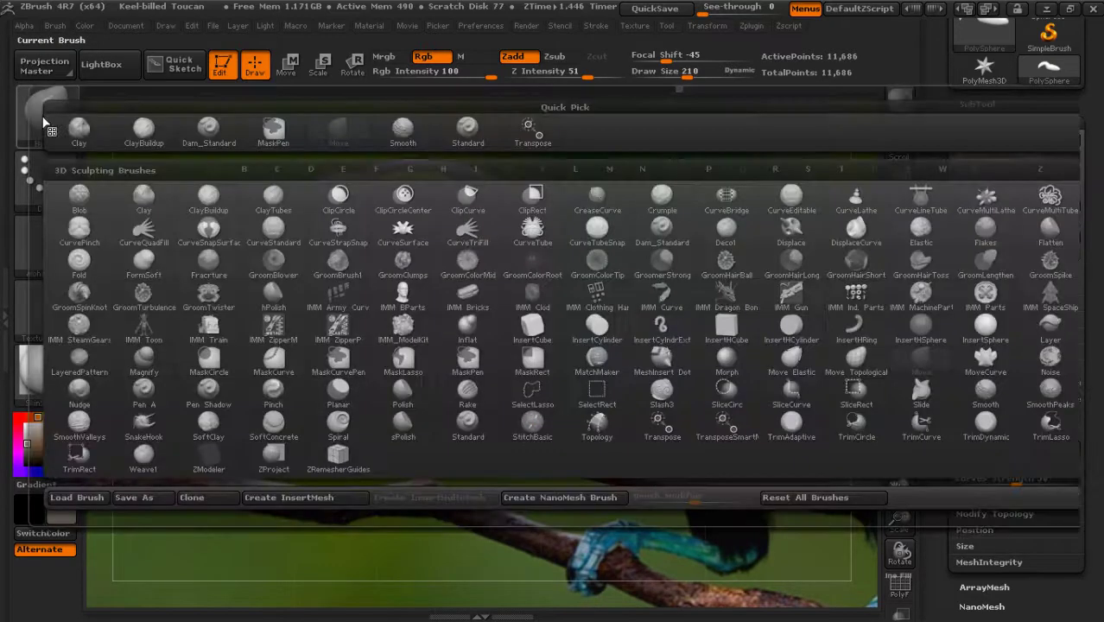
left_click(662, 226)
mouse_move(320, 562)
left_mouse_down("ctrl")
mouse_move(667, 346)
mouse_move(721, 214)
mouse_move(518, 121)
mouse_move(285, 138)
mouse_move(95, 259)
mouse_move(95, 553)
left_mouse_up("ctrl")
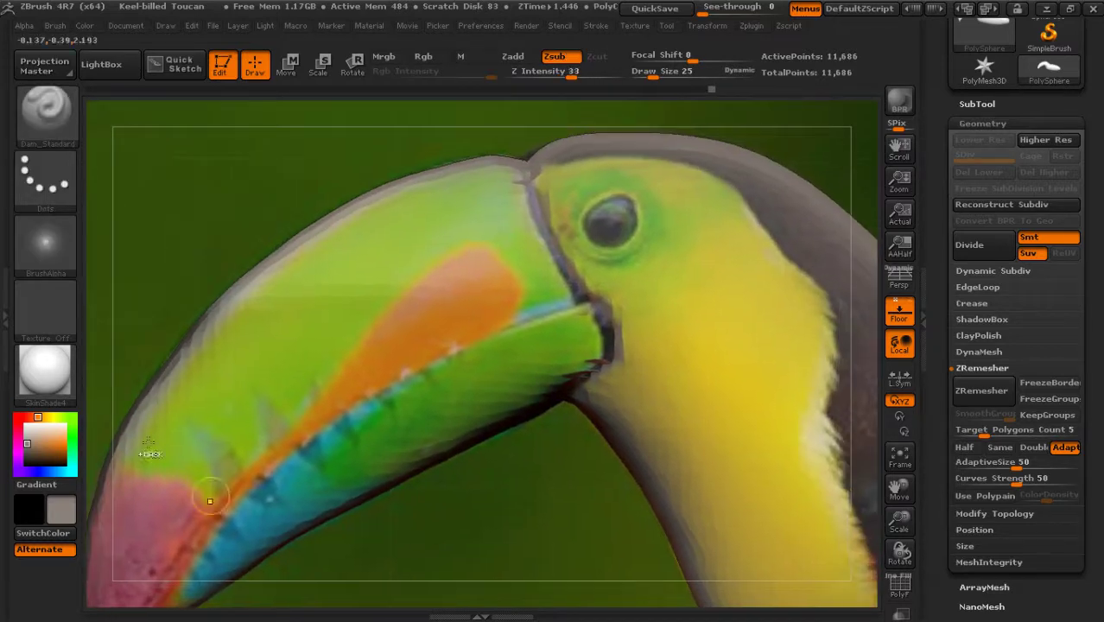
mouse_move(155, 328)
left_mouse_down("ctrl")
mouse_move(493, 130)
mouse_move(529, 159)
mouse_move(545, 229)
mouse_move(588, 320)
mouse_move(321, 503)
mouse_move(321, 271)
left_mouse_up("ctrl")
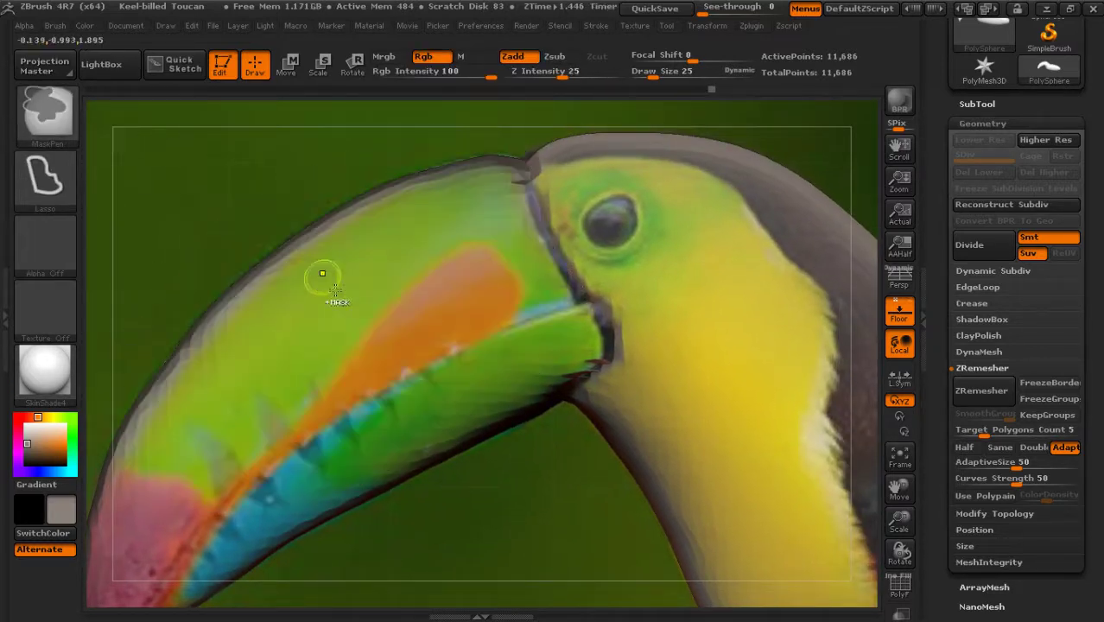
Orbit the beak sculpt and select the ClayBuildup brush
mouse_move(833, 358)
left_mouse_down()
mouse_move(483, 462)
mouse_move(506, 413)
mouse_move(693, 299)
mouse_move(657, 311)
left_mouse_up()
left_click(45, 115)
left_click(343, 220)
Undo the recent strokes on the shoulder and set the brush size to 84
mouse_move(344, 221)
left_mouse_down()
mouse_move(197, 192)
mouse_move(360, 240)
left_mouse_up()
key("ctrl+z")
left_click_drag(663, 77, 668, 77)
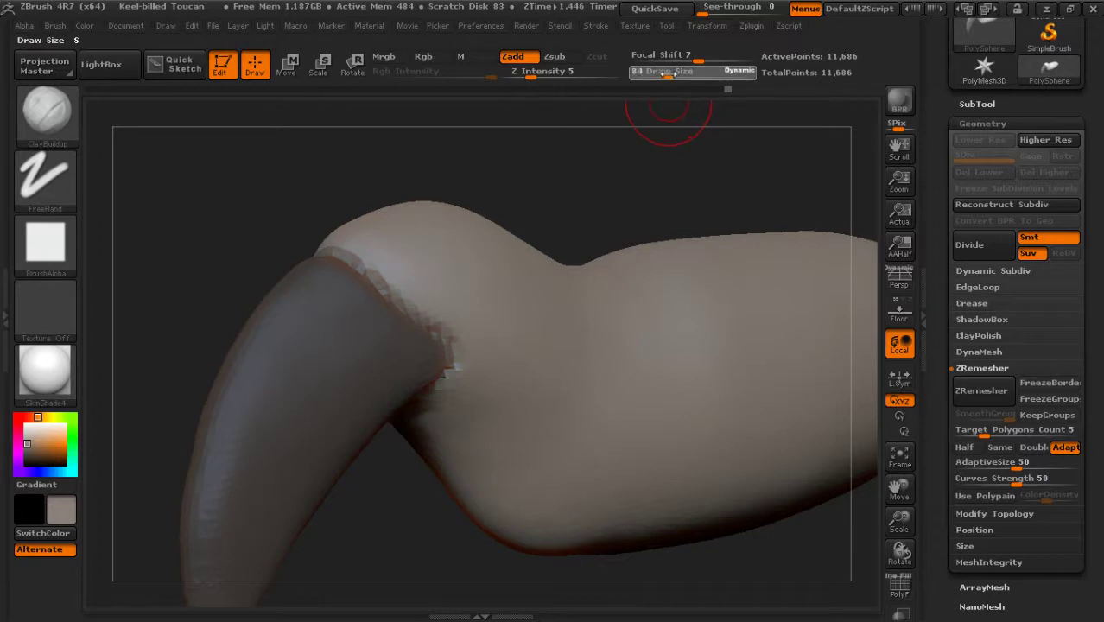
mouse_move(441, 315)
left_mouse_down()
mouse_move(136, 264)
mouse_move(293, 246)
left_mouse_up()
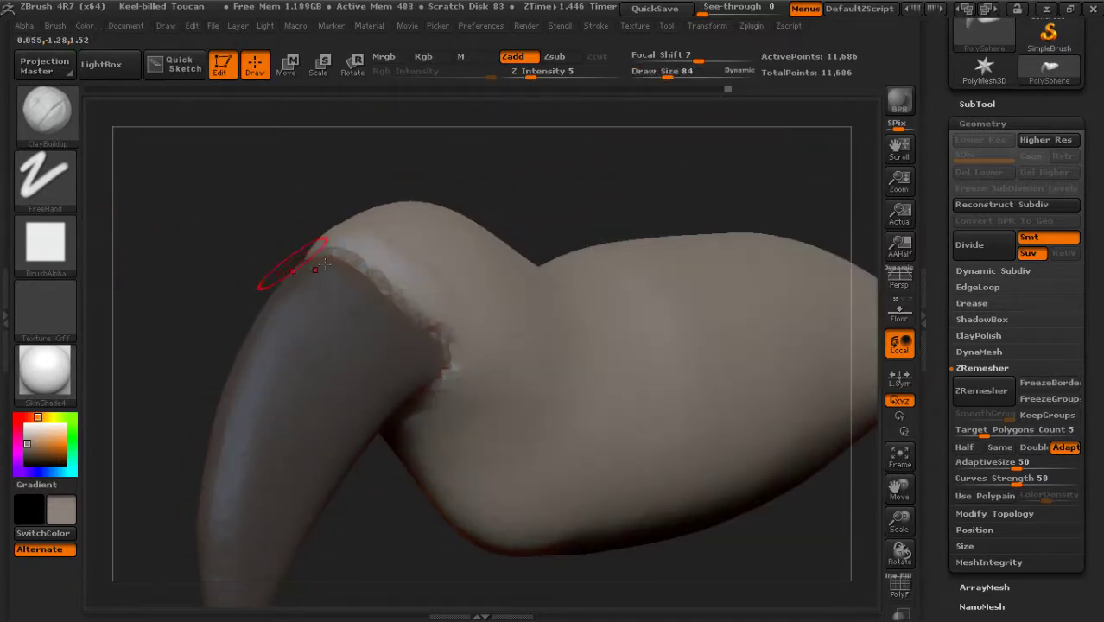
key("ctrl+z")
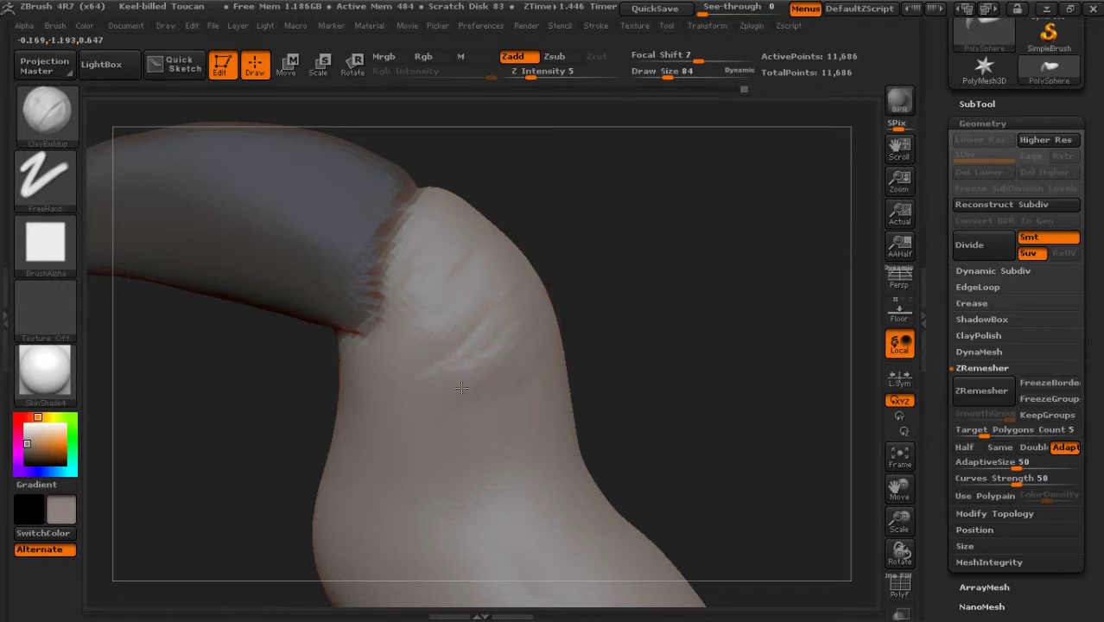
mouse_move(441, 356)
left_mouse_down()
mouse_move(712, 377)
mouse_move(390, 374)
left_mouse_up()
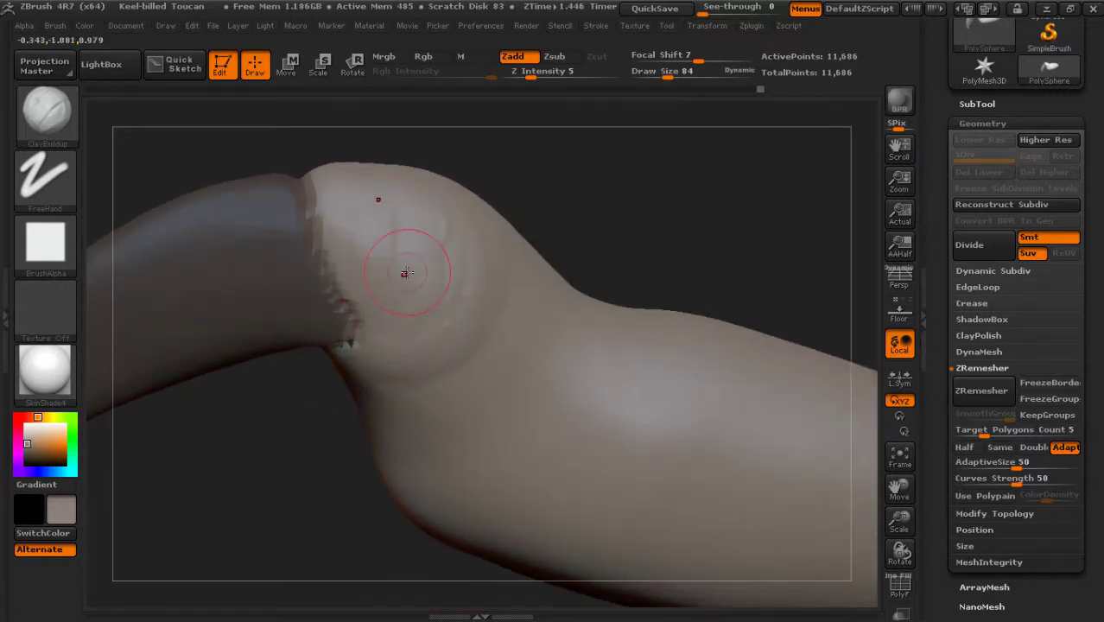
left_click_drag(362, 244, 328, 233)
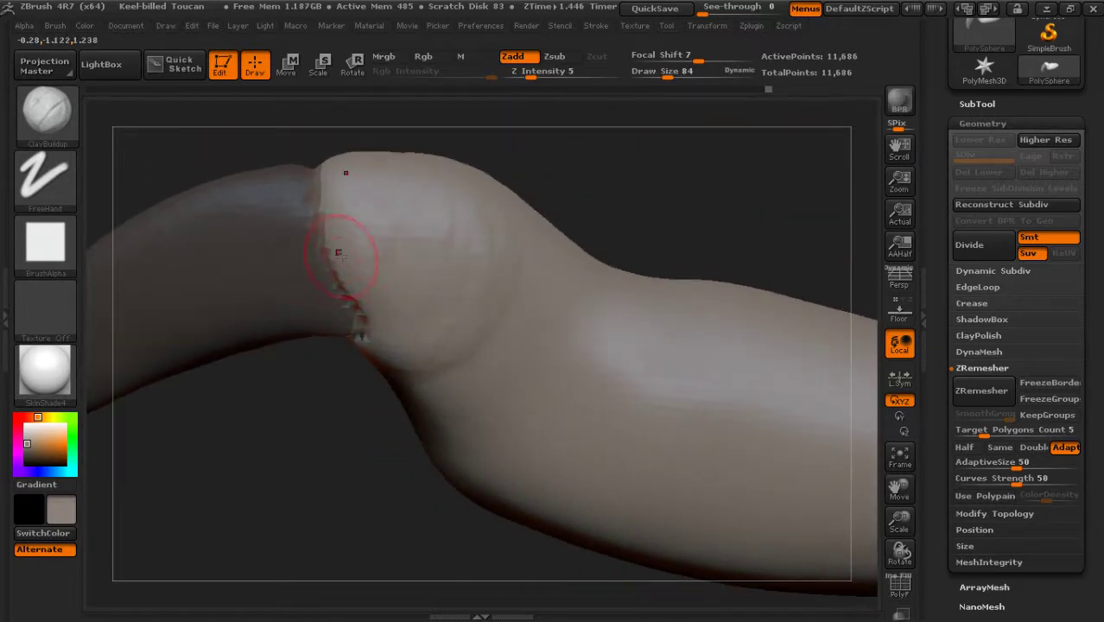
mouse_move(274, 449)
left_mouse_down()
mouse_move(298, 466)
mouse_move(298, 446)
left_mouse_up()
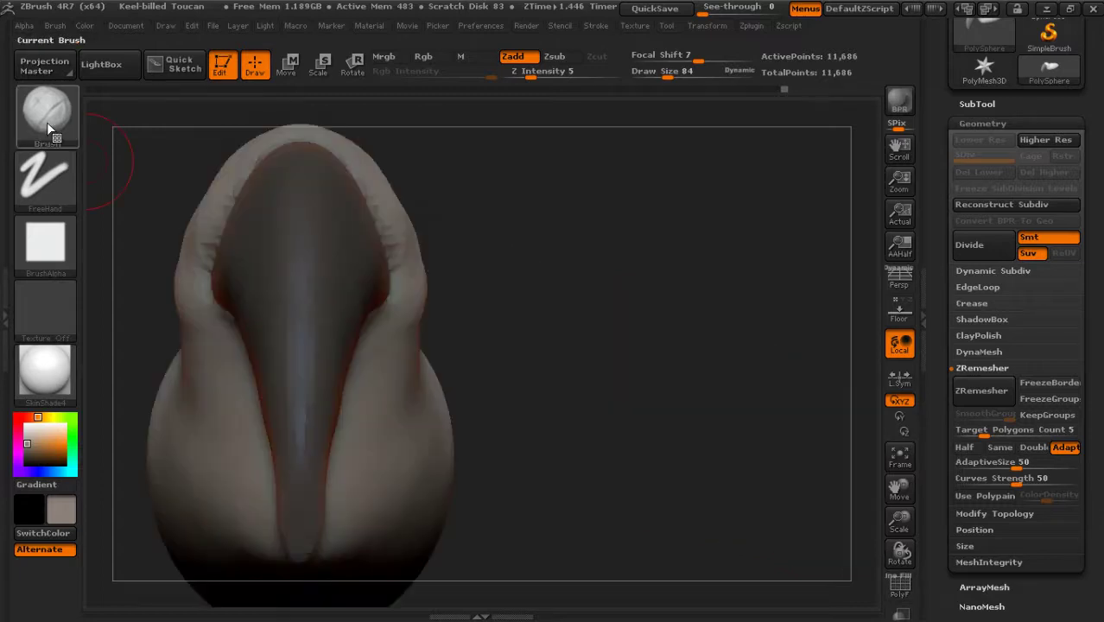
With the Move brush, push the beak's sides slightly inward
left_click(46, 117)
key("m")
key("v")
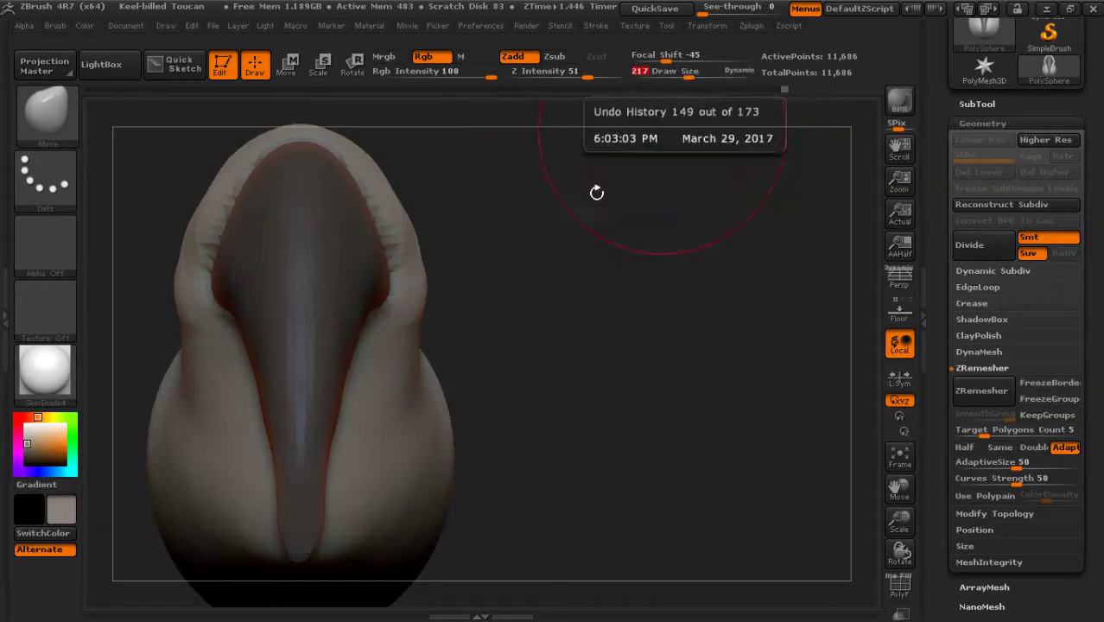
left_click_drag(426, 286, 419, 289)
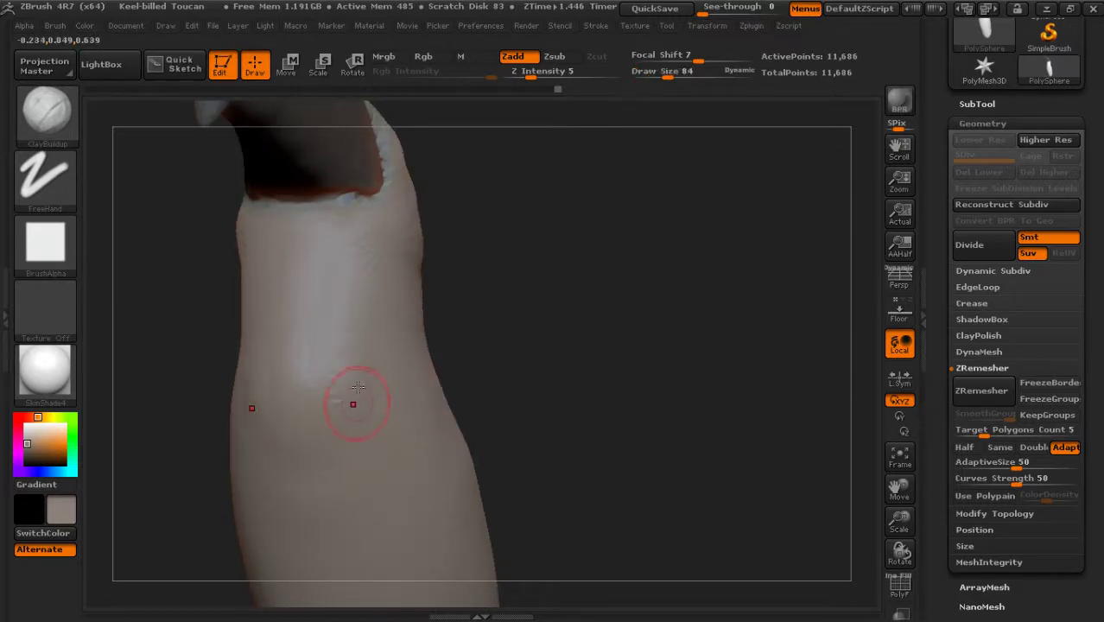
Frame the leg up close and set the Move brush to size 204 with focal shift 0
left_click_drag(391, 395, 360, 340)
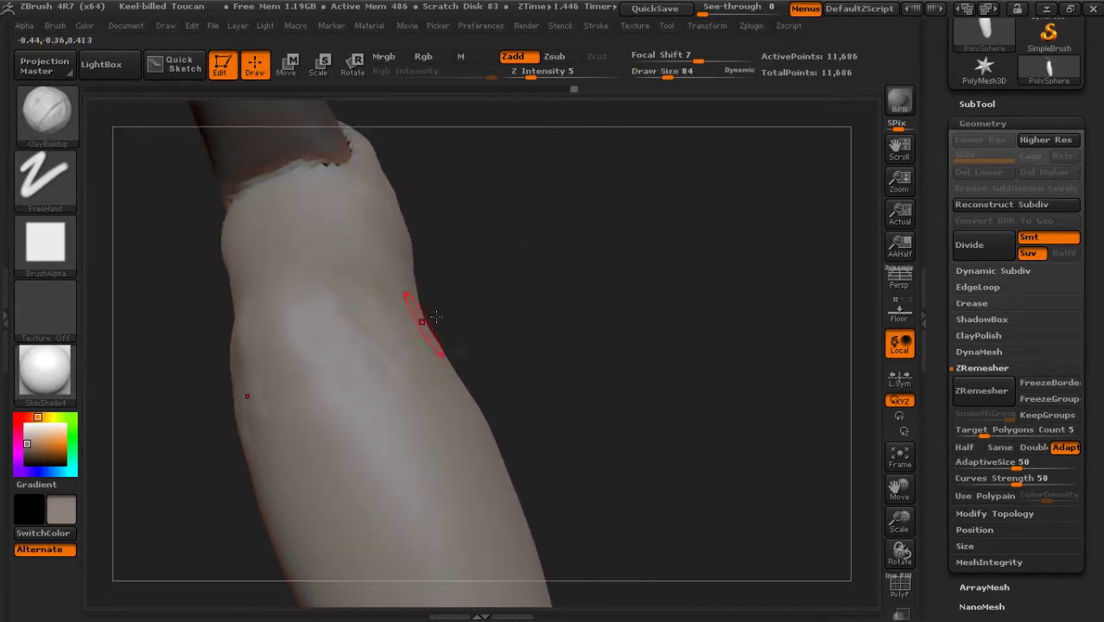
left_click_drag(437, 317, 435, 361)
left_click_drag(382, 302, 389, 219)
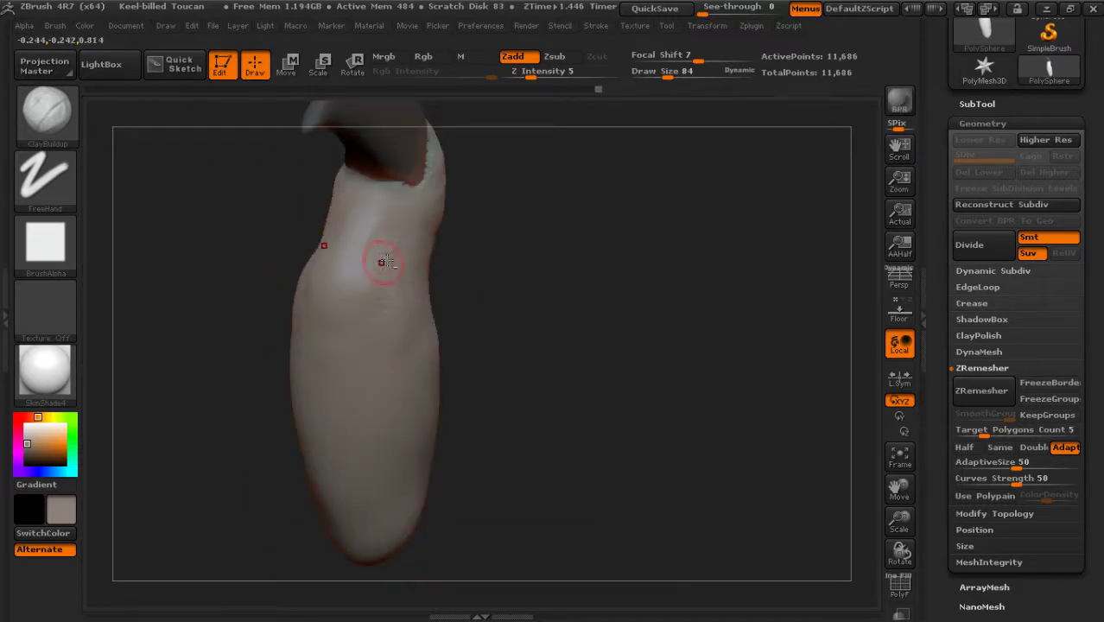
left_click_drag(529, 287, 389, 259)
key("b")
left_click(346, 143)
left_click_drag(665, 73, 687, 73)
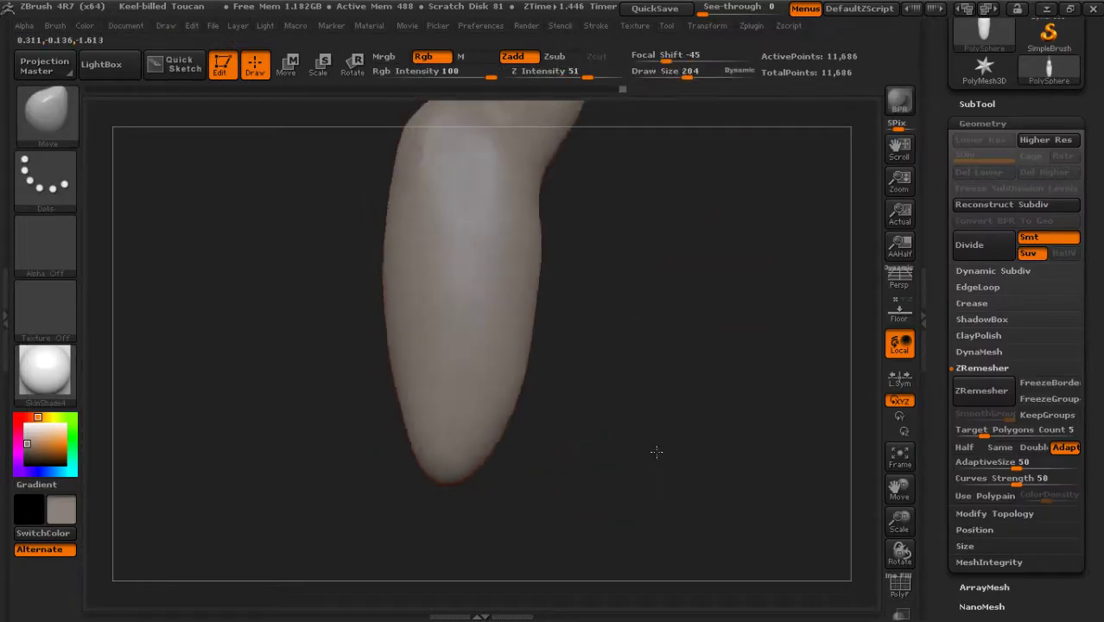
left_click_drag(658, 449, 693, 395)
mouse_move(760, 254)
left_mouse_down("alt")
mouse_move(676, 512)
mouse_move(705, 437)
left_mouse_up("alt")
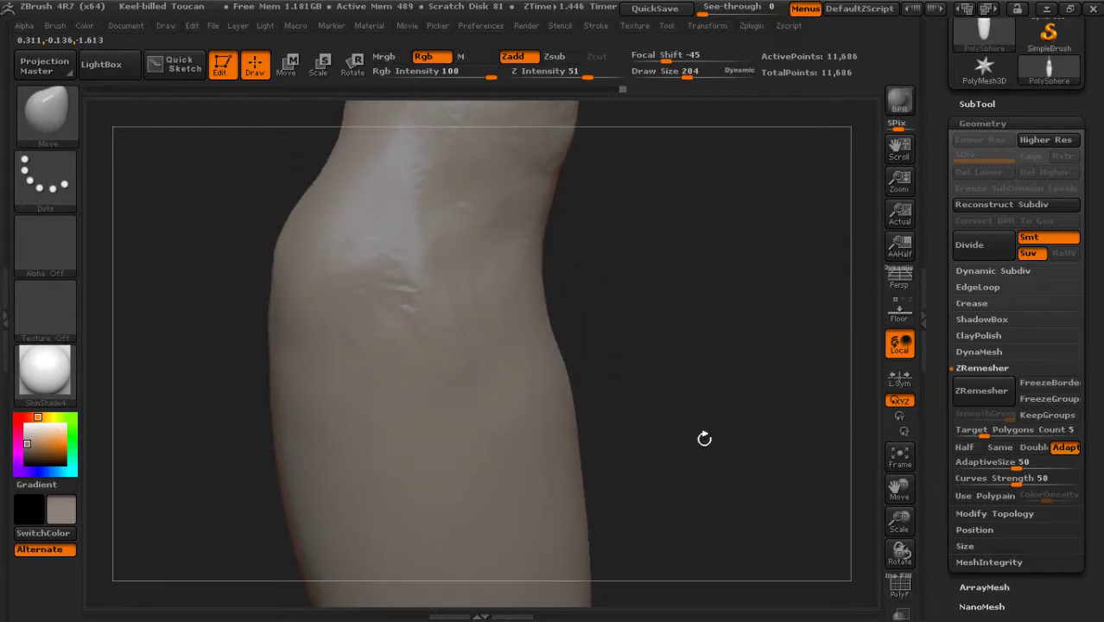
mouse_move(687, 73)
left_mouse_down()
mouse_move(668, 73)
mouse_move(670, 54)
mouse_move(660, 54)
left_mouse_up()
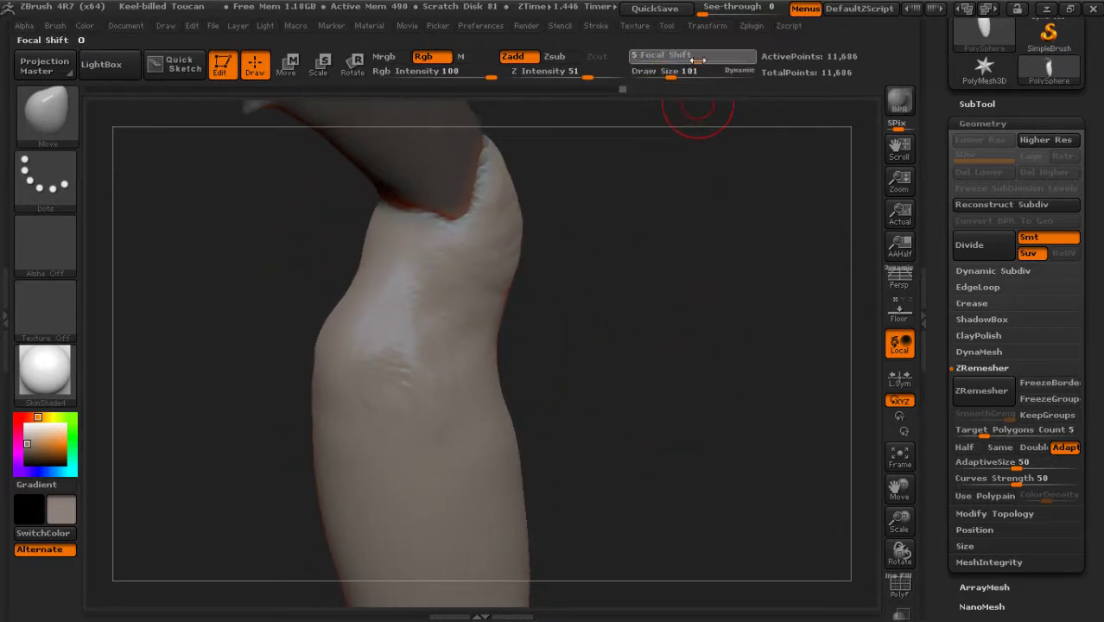
Smooth out the bumpy surface of the leg
key("shift")
left_click_drag(395, 370, 441, 338, "shift")
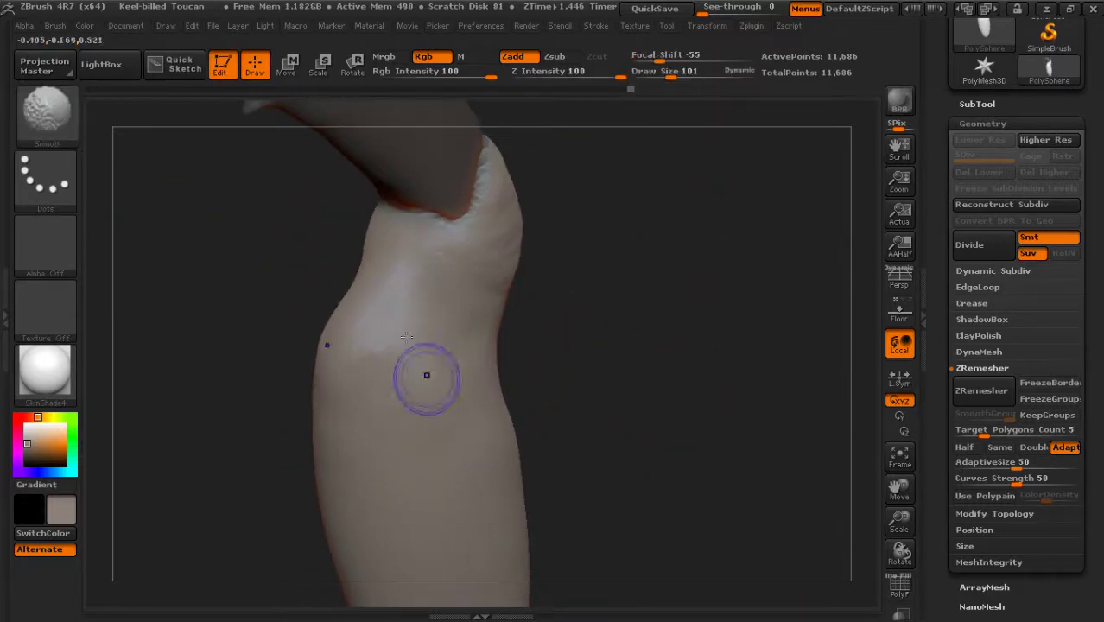
mouse_move(570, 371)
left_mouse_down()
mouse_move(301, 357)
mouse_move(541, 183)
left_mouse_up()
mouse_move(544, 273)
left_mouse_down("shift")
mouse_move(506, 216)
mouse_move(456, 279)
left_mouse_up("shift")
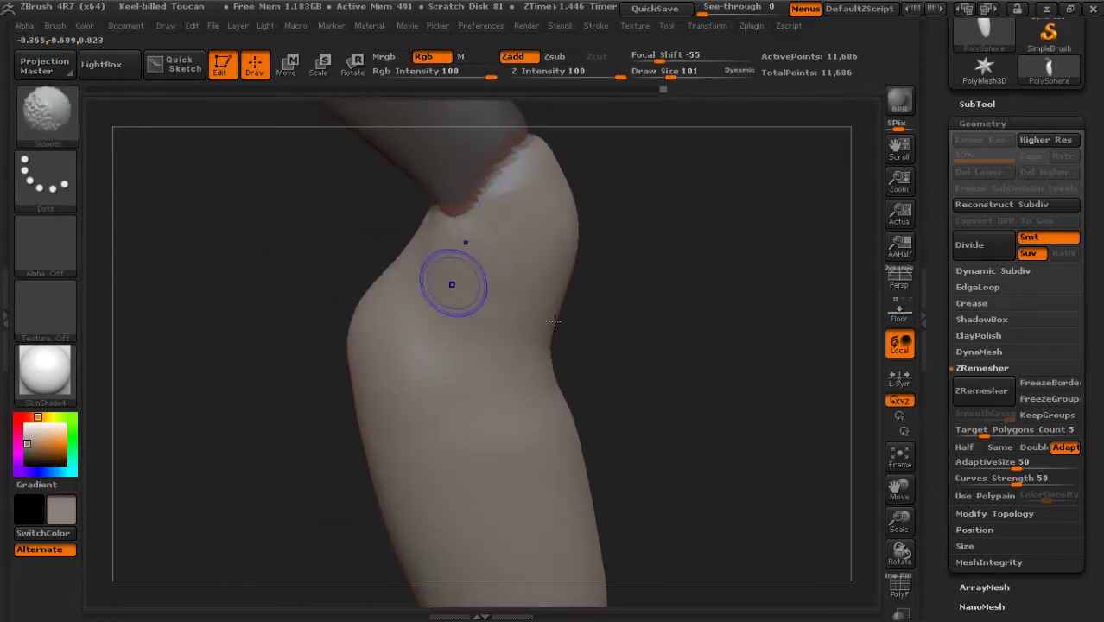
mouse_move(605, 329)
left_mouse_down()
mouse_move(642, 474)
mouse_move(588, 431)
left_mouse_up()
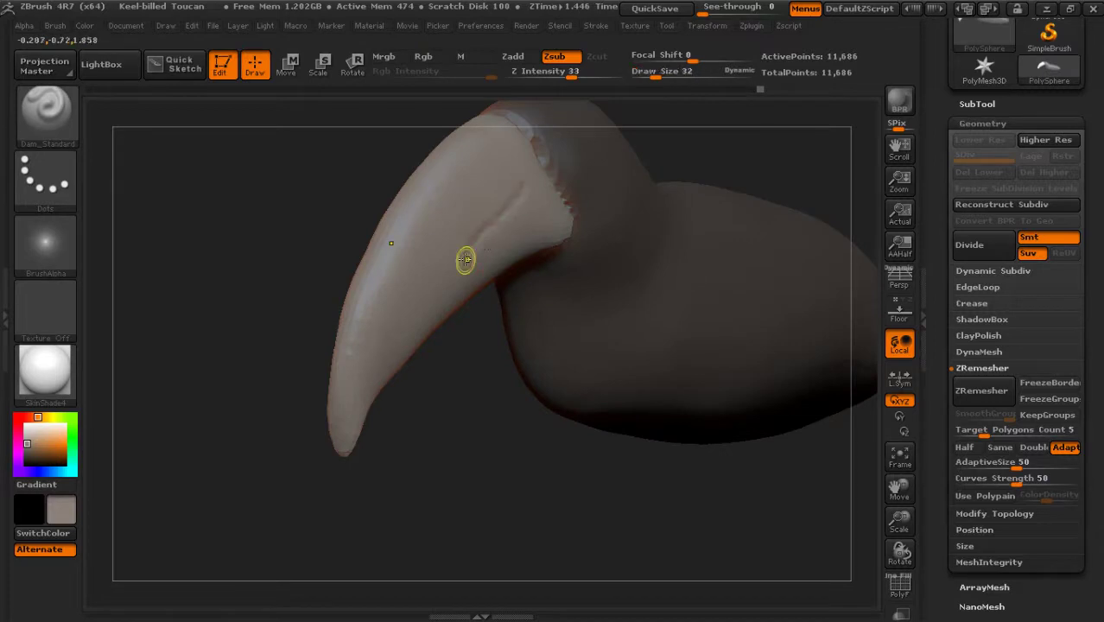
Set the brush size to 19 and compare the beak against the reference photo
left_click_drag(656, 77, 650, 76)
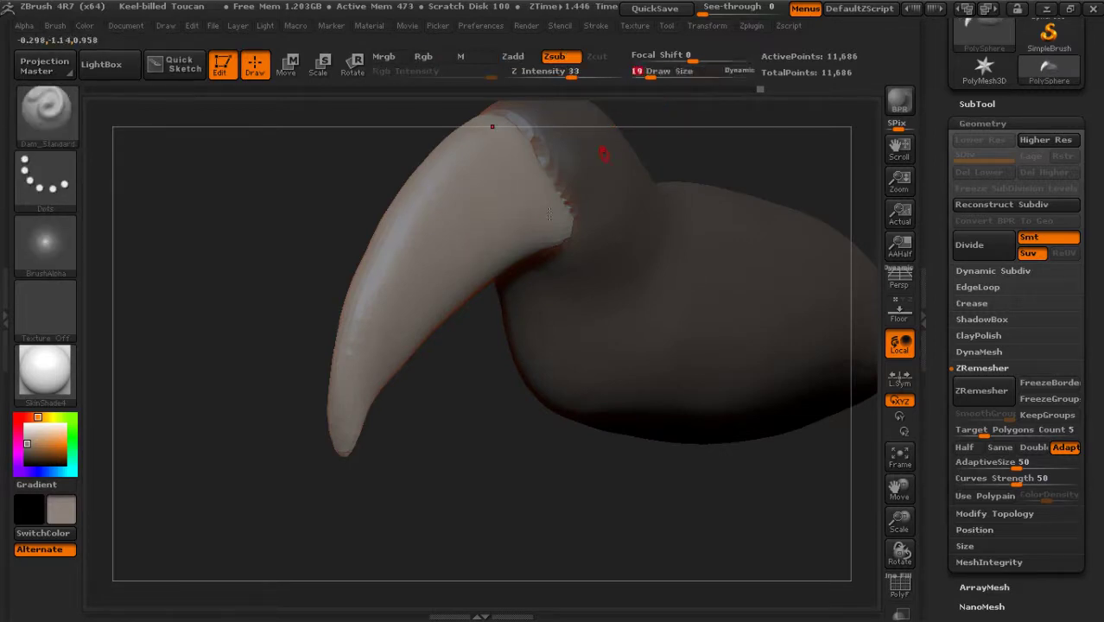
left_click(900, 311)
mouse_move(519, 397)
left_mouse_down("alt")
mouse_move(539, 389)
mouse_move(555, 412)
left_mouse_up("alt")
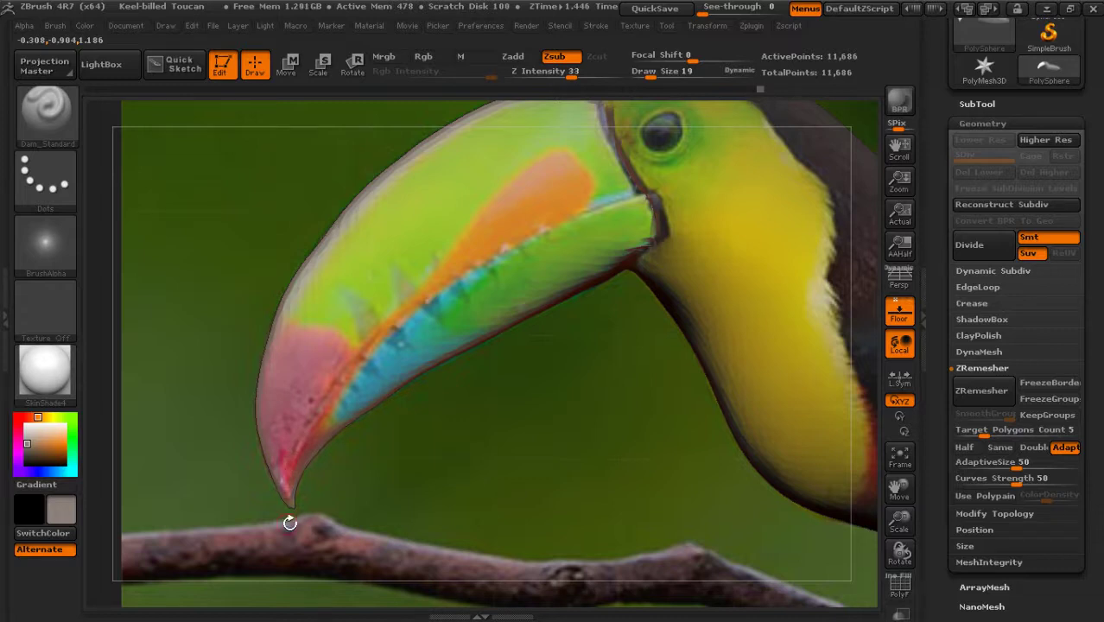
left_click(900, 312)
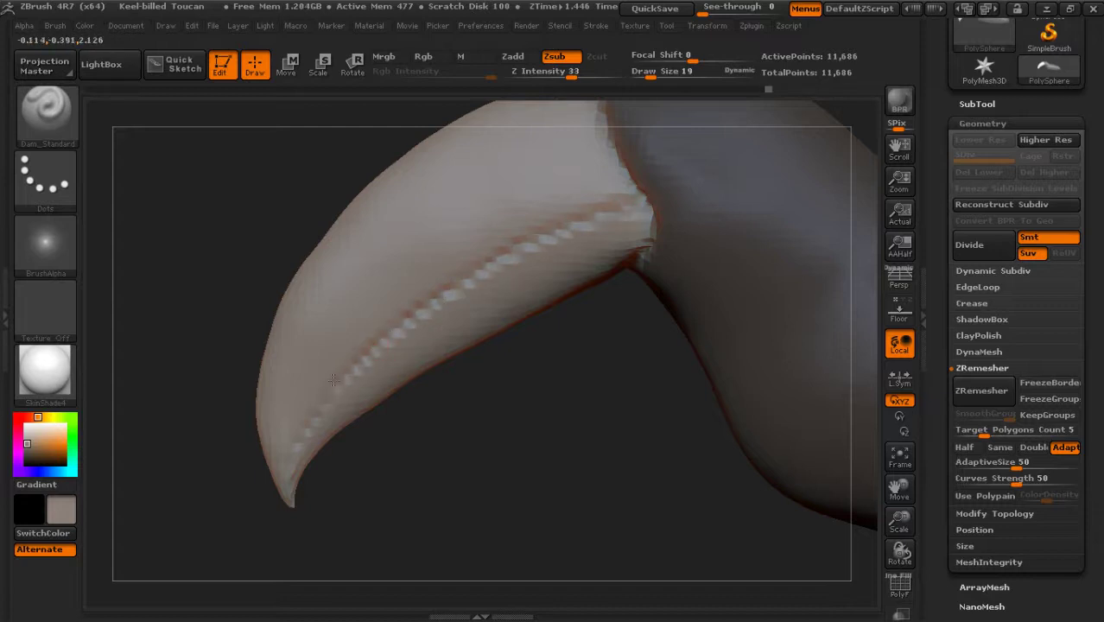
Lasso-mask the upper beak so only the cutting-edge strip stays unmasked
mouse_move(311, 553)
left_mouse_down()
mouse_move(298, 514)
mouse_move(165, 484)
left_mouse_up()
mouse_move(434, 527)
left_mouse_down("alt")
mouse_move(458, 489)
mouse_move(245, 551)
left_mouse_up("alt")
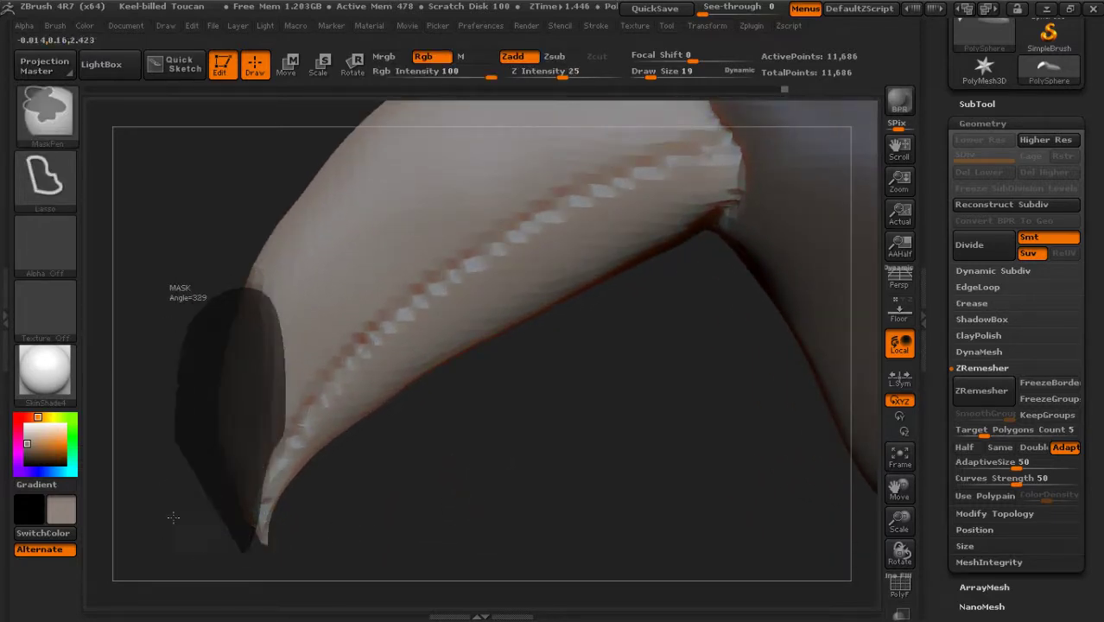
left_click_drag(278, 444, 250, 490, "ctrl")
left_click_drag(333, 381, 224, 415, "ctrl")
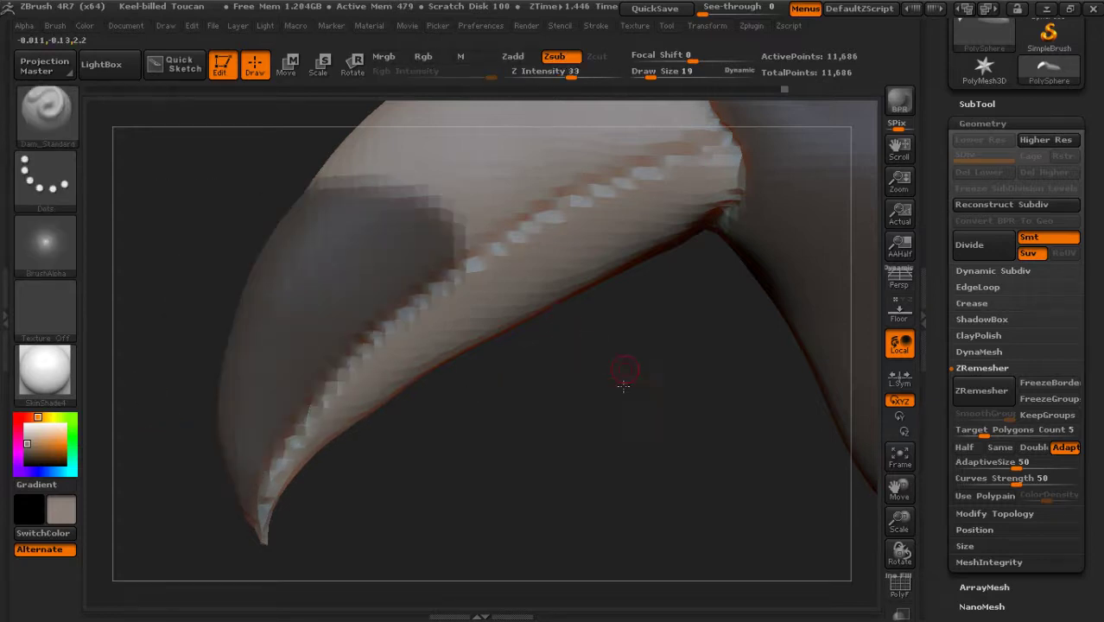
left_click_drag(624, 386, 394, 508)
left_click_drag(194, 325, 494, 338, "ctrl")
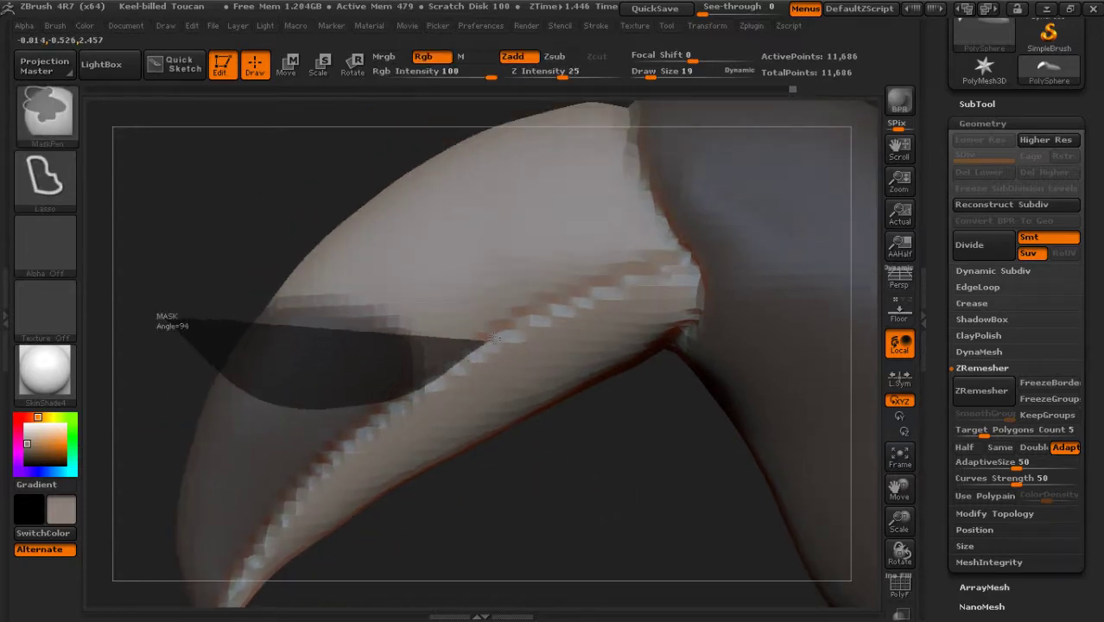
mouse_move(494, 339)
left_mouse_down("ctrl")
mouse_move(491, 129)
mouse_move(486, 454)
mouse_move(542, 470)
mouse_move(436, 513)
mouse_move(419, 494)
left_mouse_up("ctrl")
left_click(45, 115)
Build up clay along the unmasked beak edge strip with ClayBuildup at size 62
left_click(529, 116)
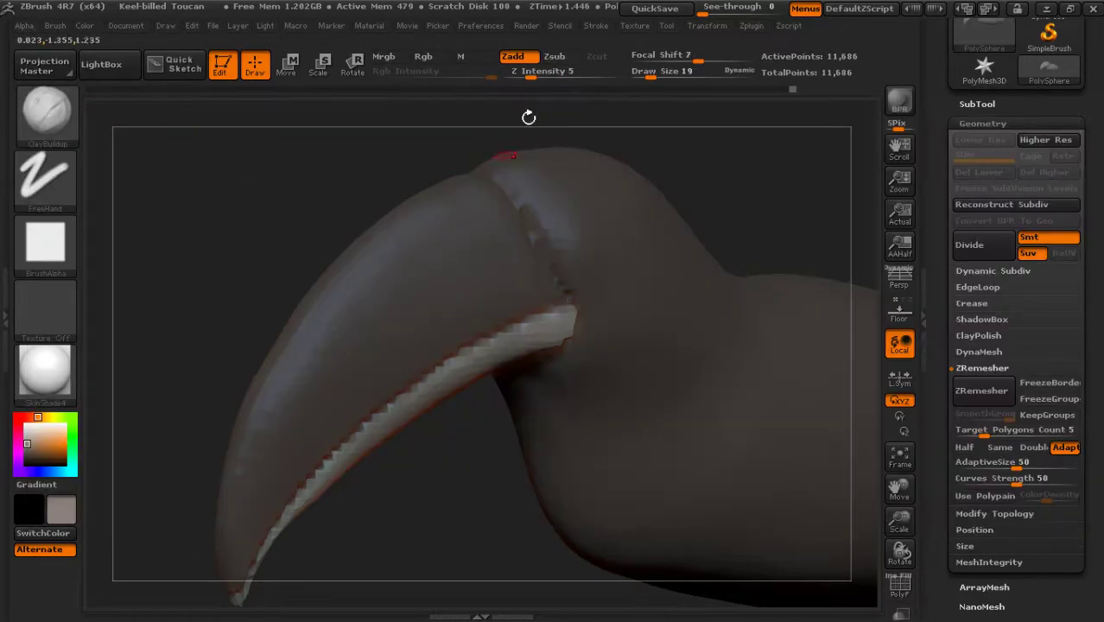
key("s")
mouse_move(640, 104)
left_mouse_down()
mouse_move(683, 103)
mouse_move(506, 388)
left_mouse_up()
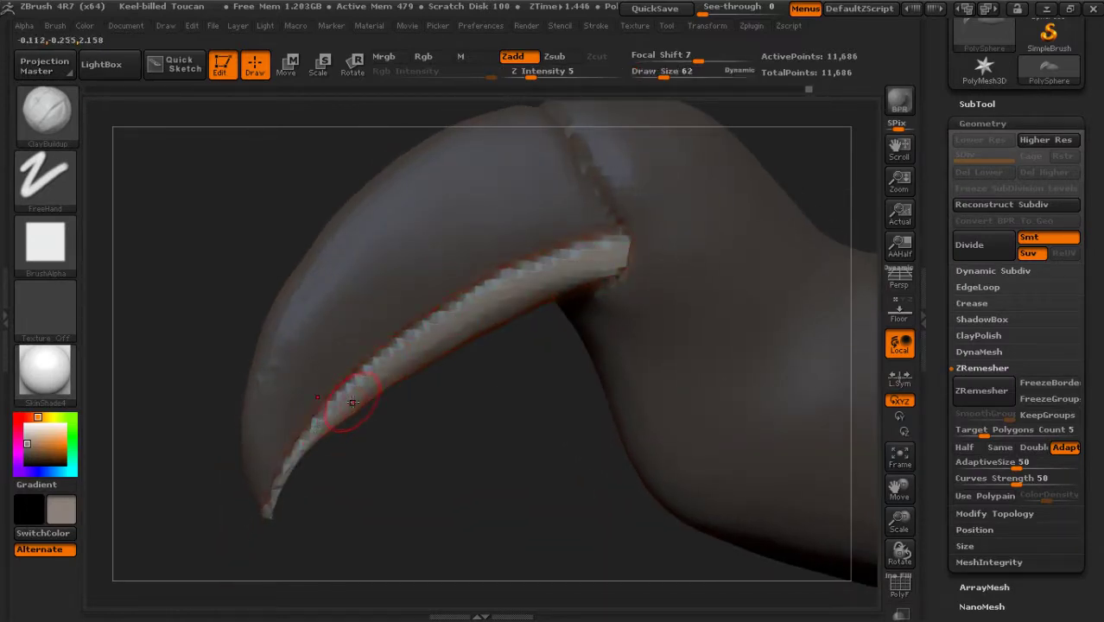
mouse_move(388, 458)
left_mouse_down()
mouse_move(407, 481)
mouse_move(461, 452)
mouse_move(381, 352)
left_mouse_up()
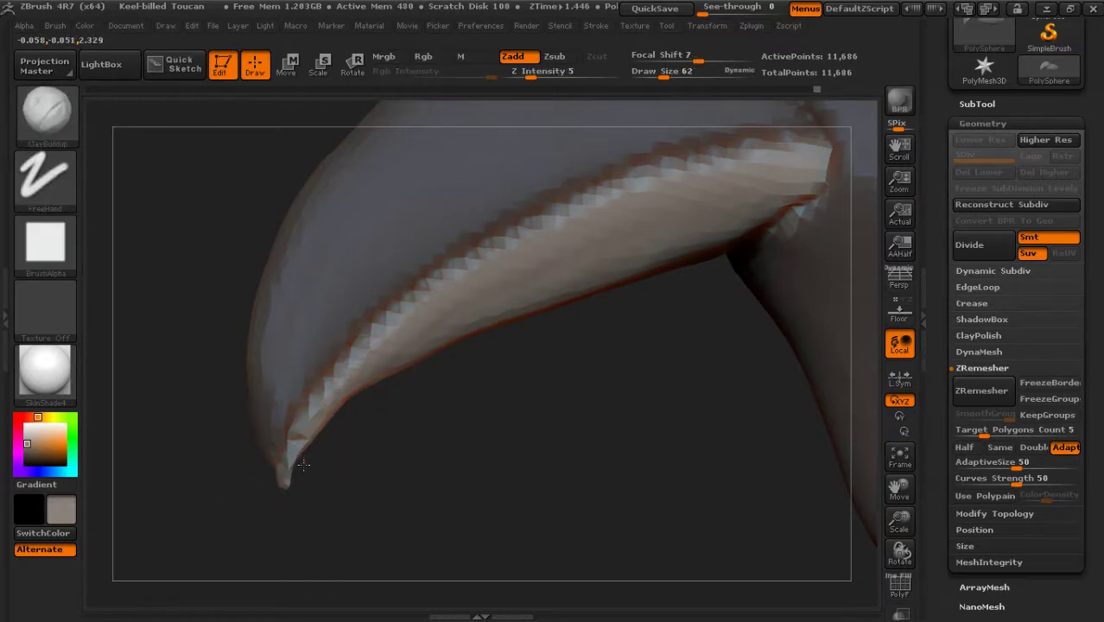
left_click_drag(345, 468, 332, 423)
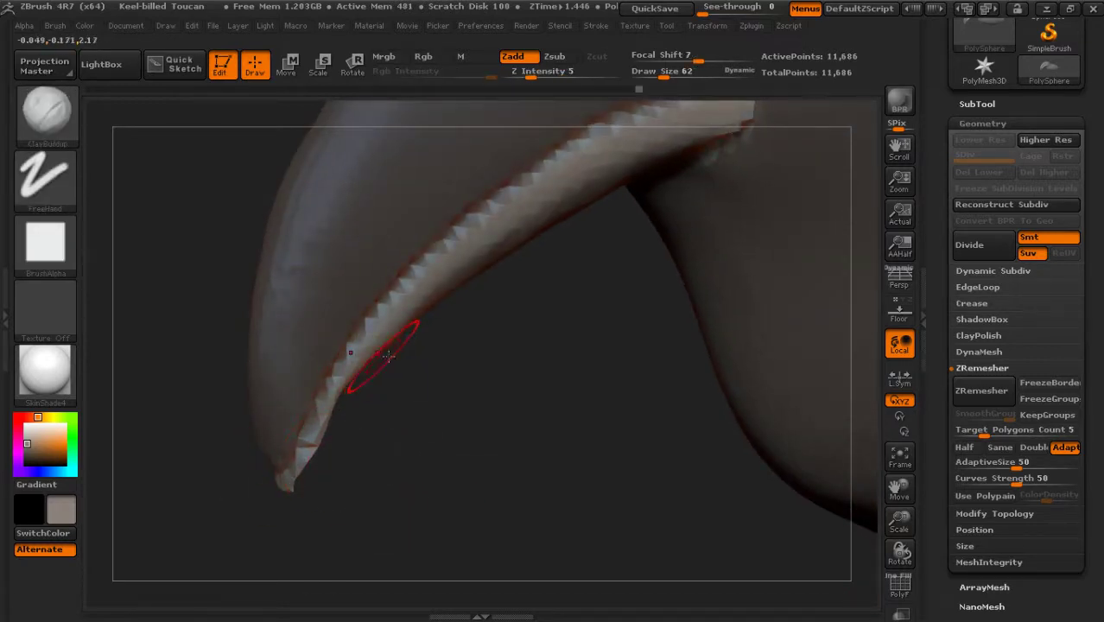
mouse_move(388, 356)
left_mouse_down()
mouse_move(425, 330)
mouse_move(337, 390)
mouse_move(582, 282)
left_mouse_up()
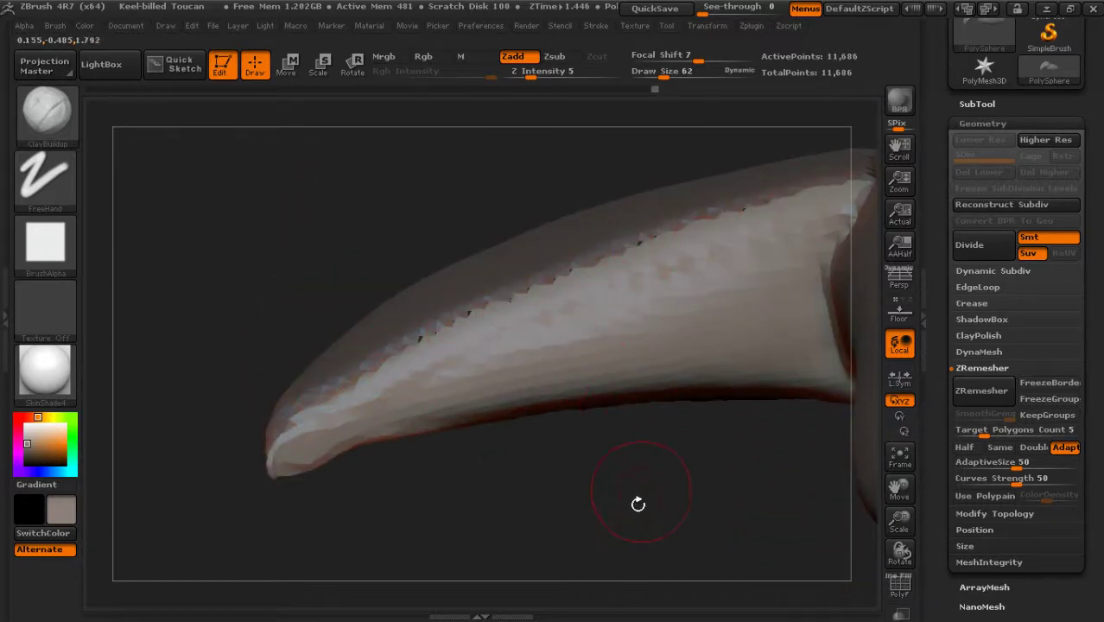
mouse_move(638, 504)
left_mouse_down()
mouse_move(697, 513)
mouse_move(596, 449)
mouse_move(680, 297)
left_mouse_up()
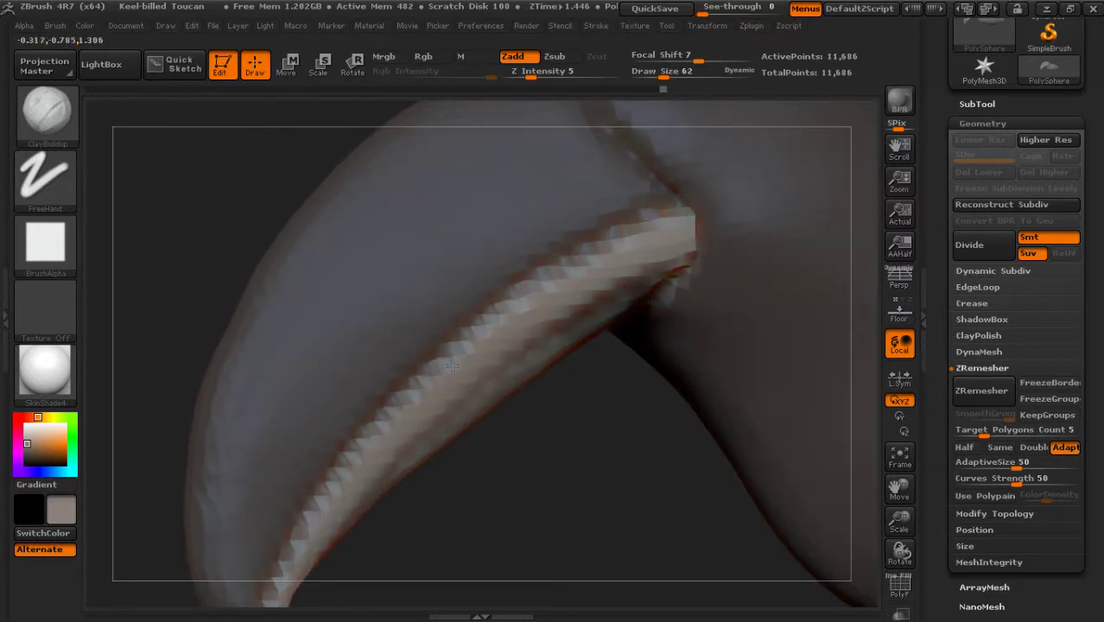
mouse_move(452, 365)
left_mouse_down()
mouse_move(589, 518)
mouse_move(535, 353)
left_mouse_up()
mouse_move(505, 517)
left_mouse_down()
mouse_move(552, 464)
mouse_move(699, 210)
left_mouse_up()
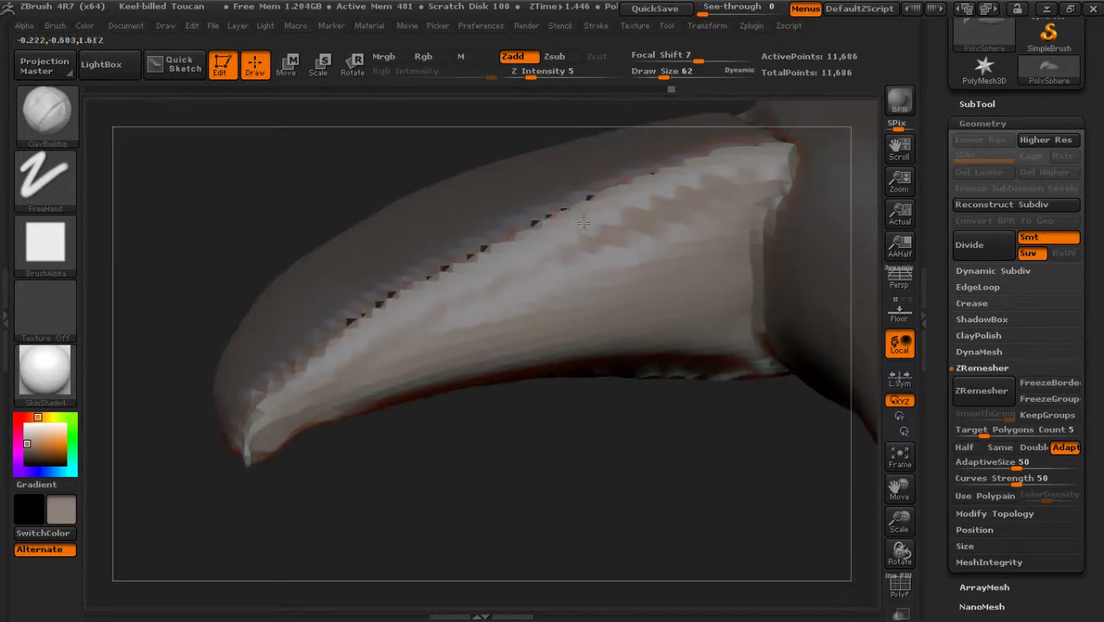
left_click_drag(501, 541, 505, 507)
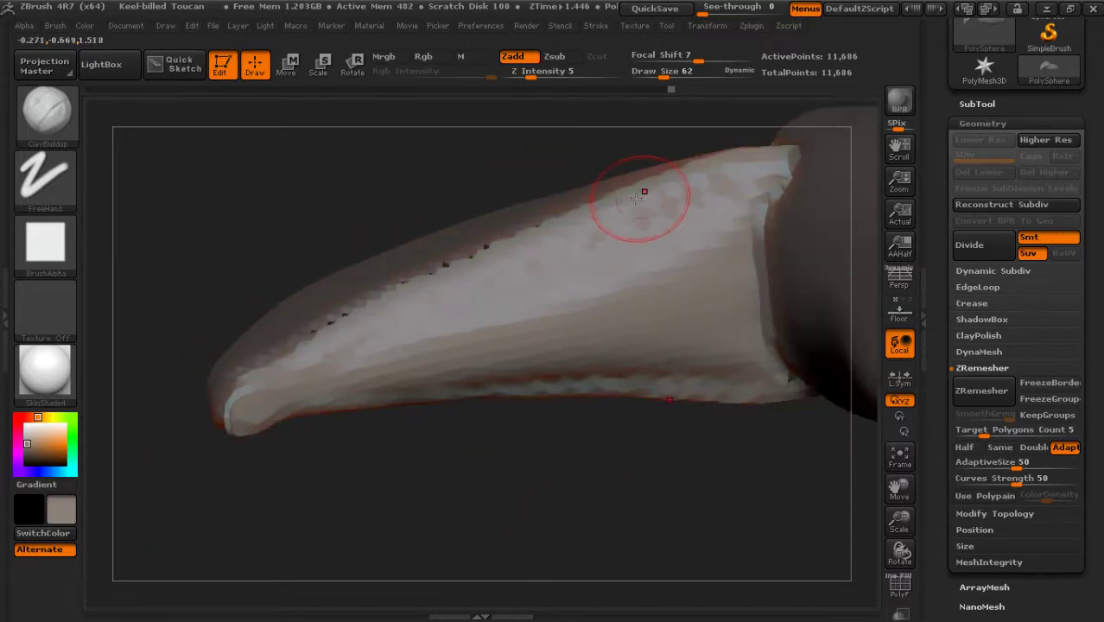
mouse_move(636, 198)
left_mouse_down()
mouse_move(407, 284)
mouse_move(328, 341)
left_mouse_up()
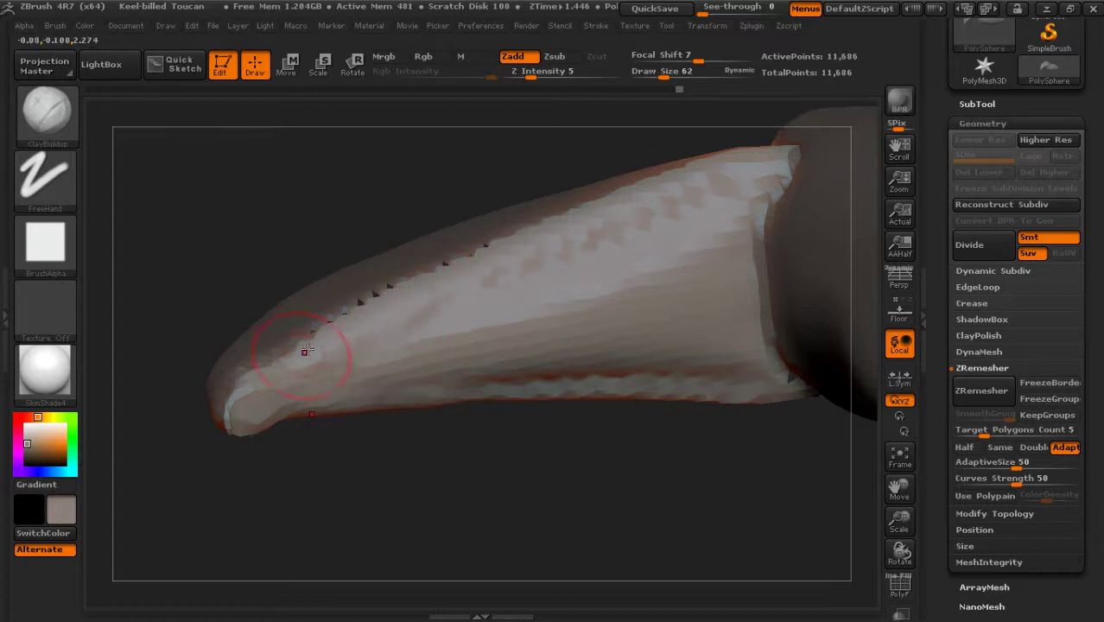
left_click_drag(561, 438, 819, 444)
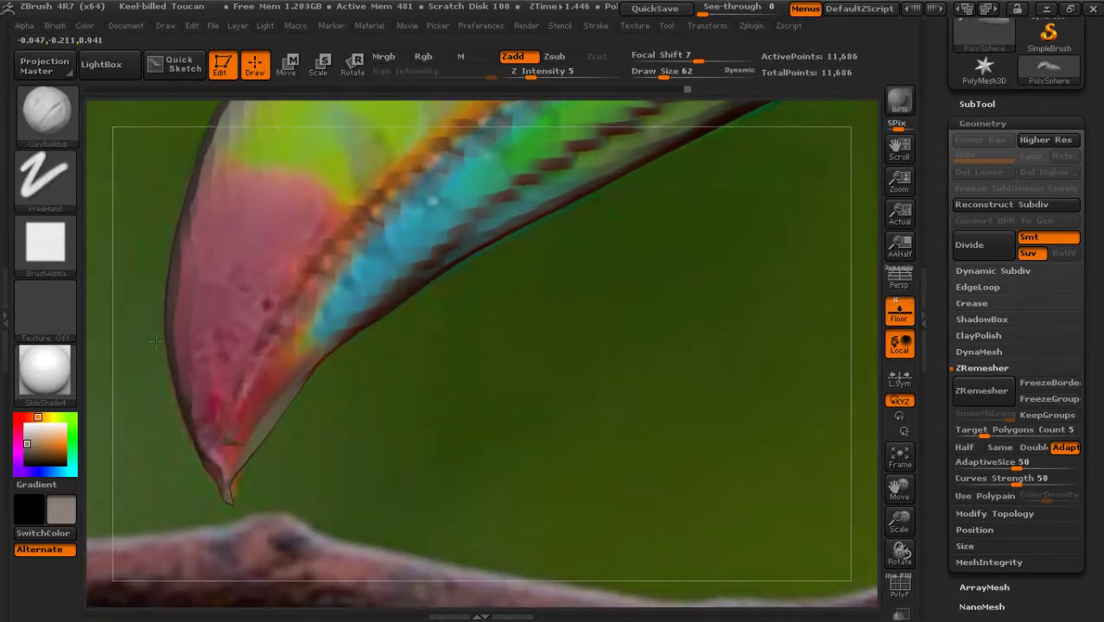
Nudge the beak's lower edge outward with Move, hide the reference, and set size to about 49
left_click(45, 116)
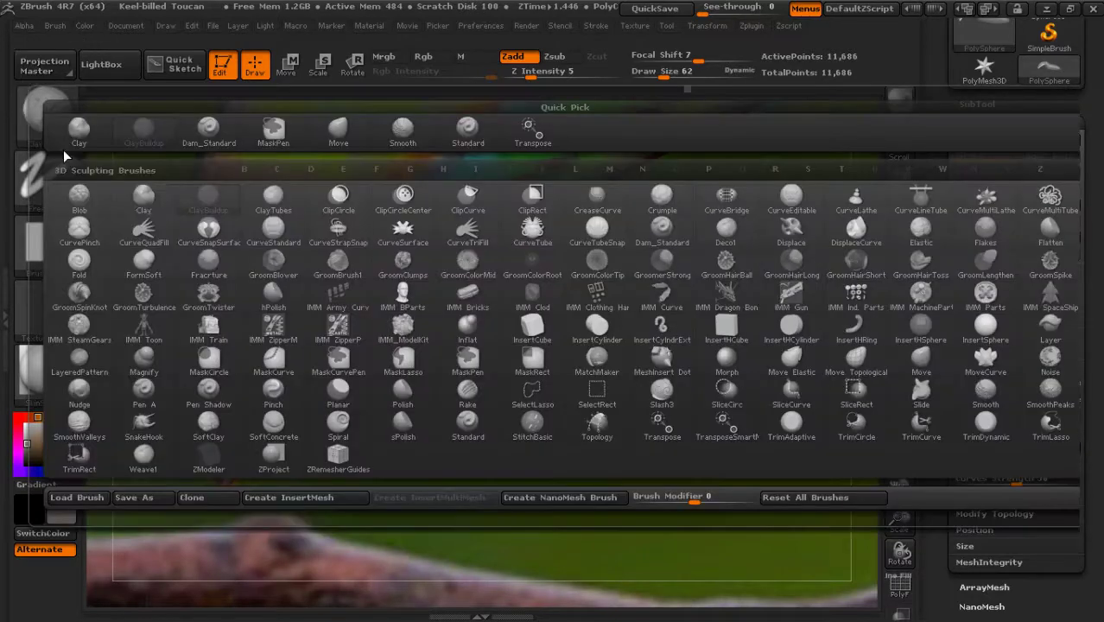
left_click(338, 128)
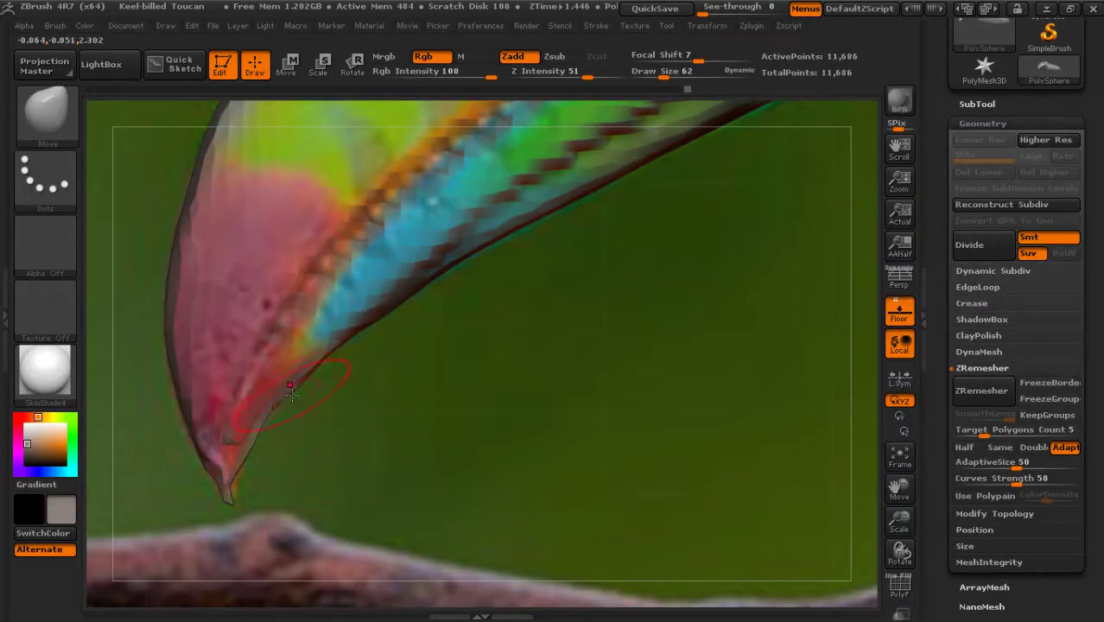
left_click_drag(262, 430, 277, 415)
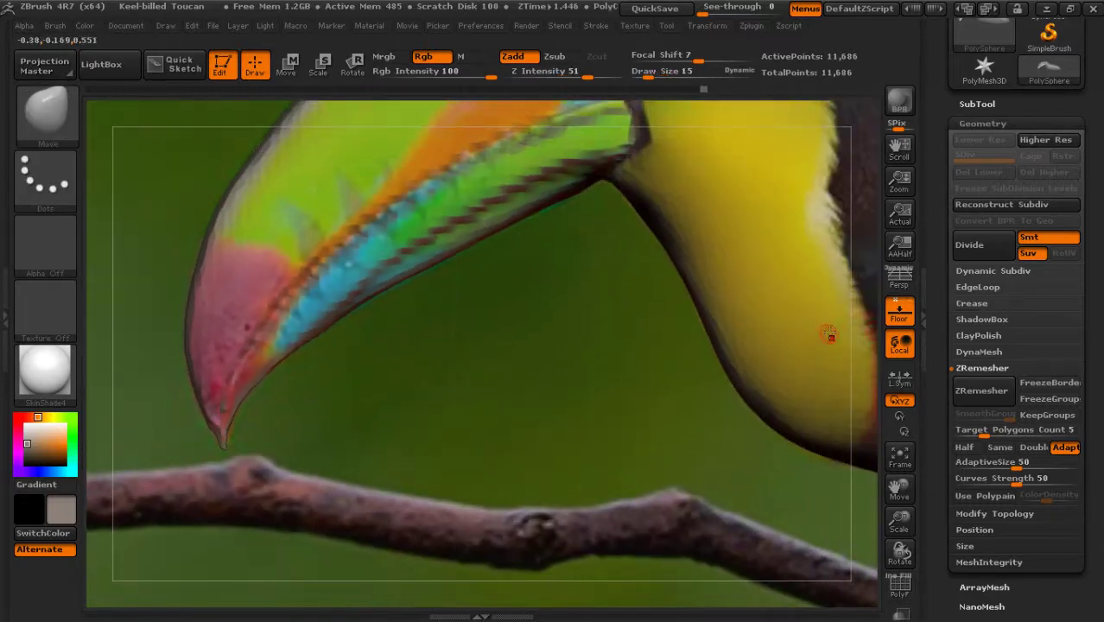
key("shift+p")
mouse_move(575, 463)
left_mouse_down()
mouse_move(493, 483)
mouse_move(565, 500)
mouse_move(525, 525)
mouse_move(534, 397)
left_mouse_up()
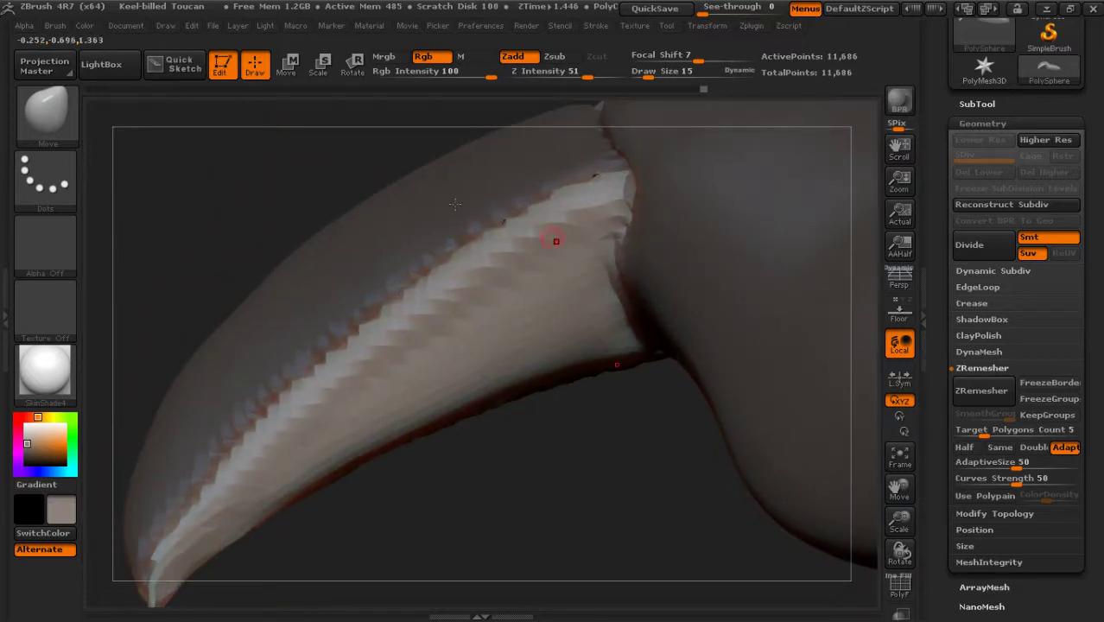
left_click_drag(644, 77, 655, 81)
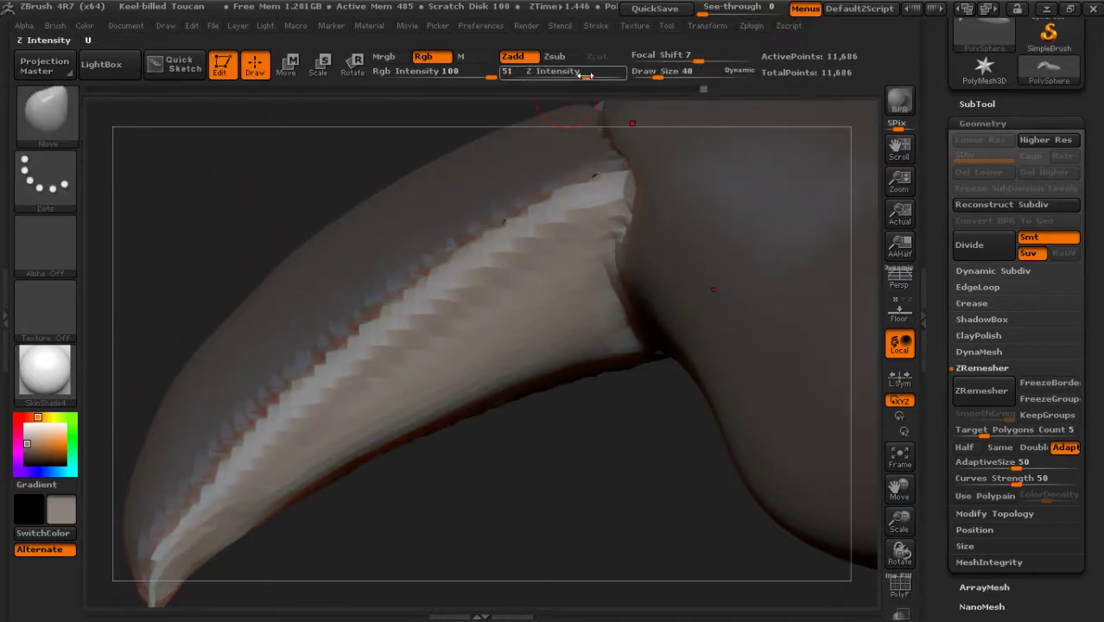
Smooth the faceted beak surface and set Z Intensity to 73
key("shift")
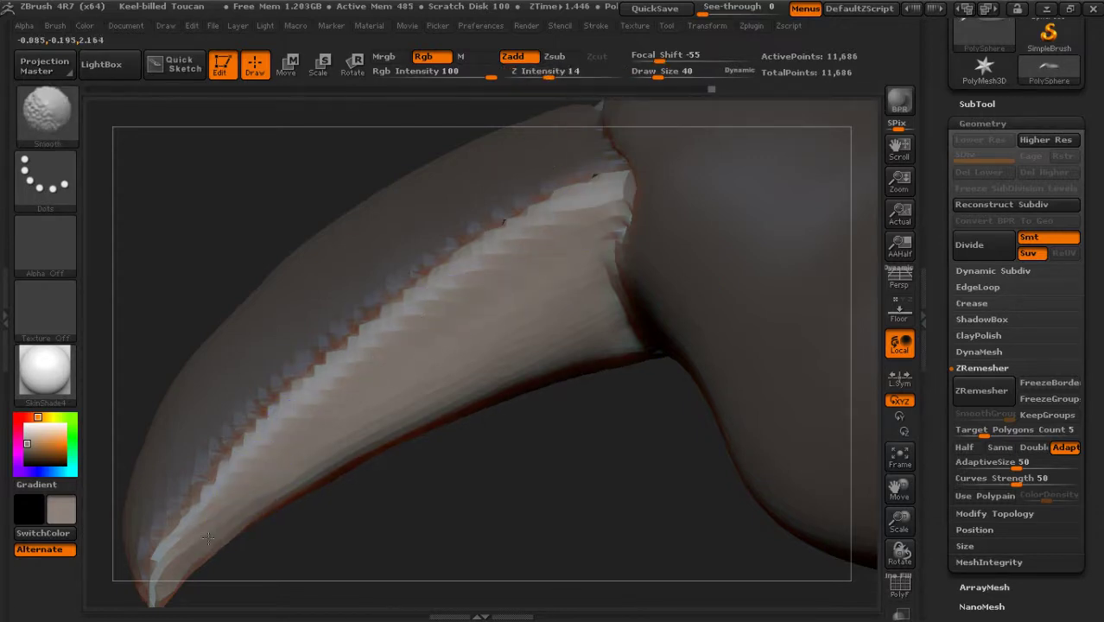
left_click_drag(535, 512, 576, 228)
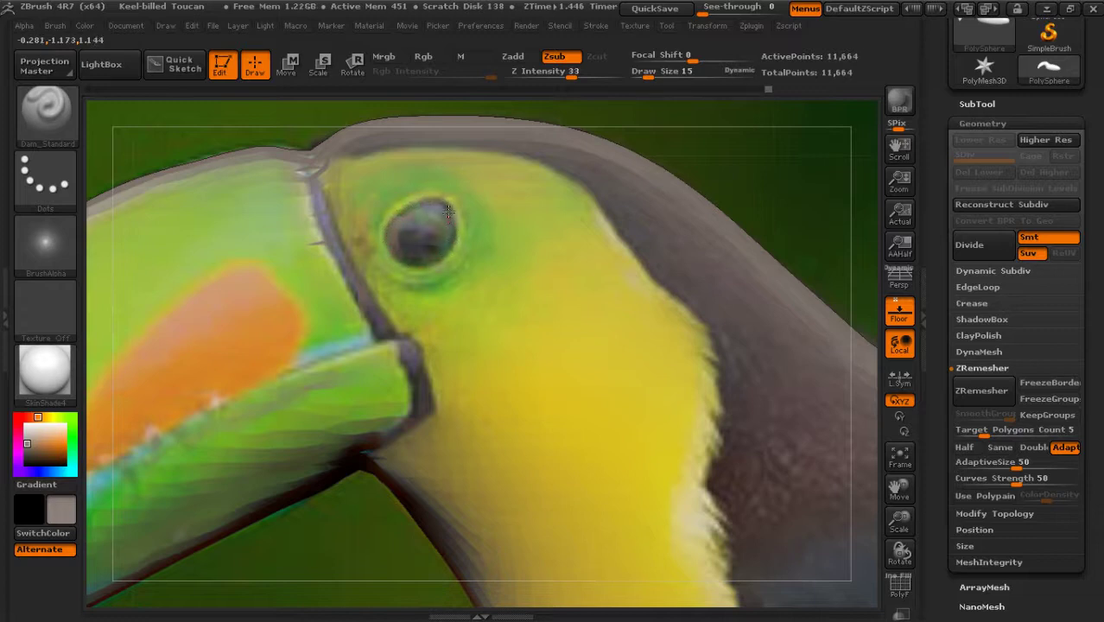
type("u")
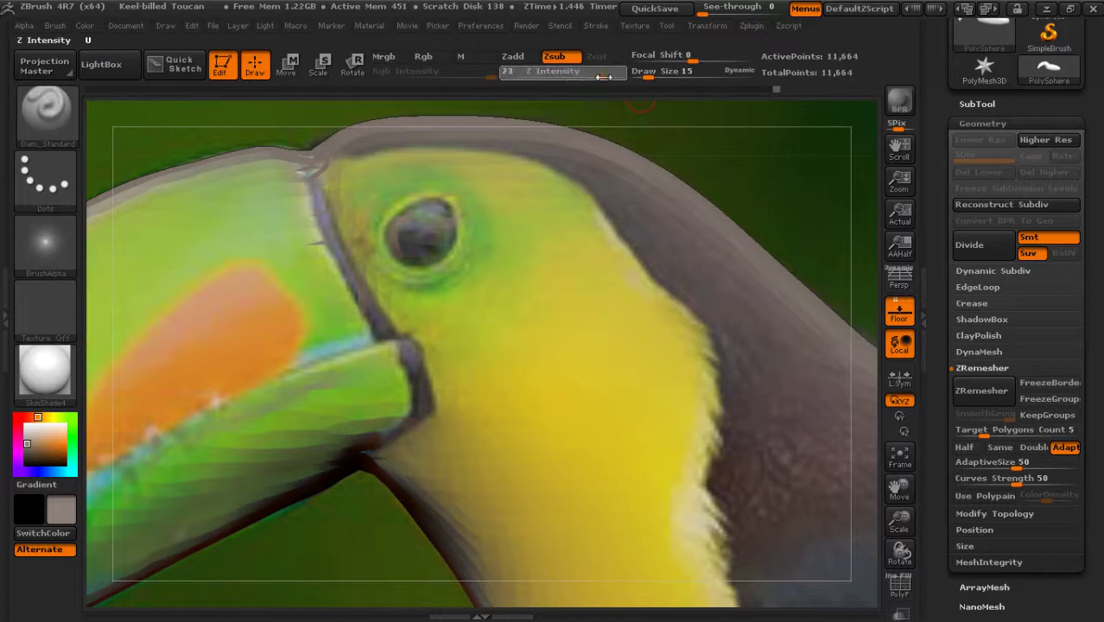
type("73")
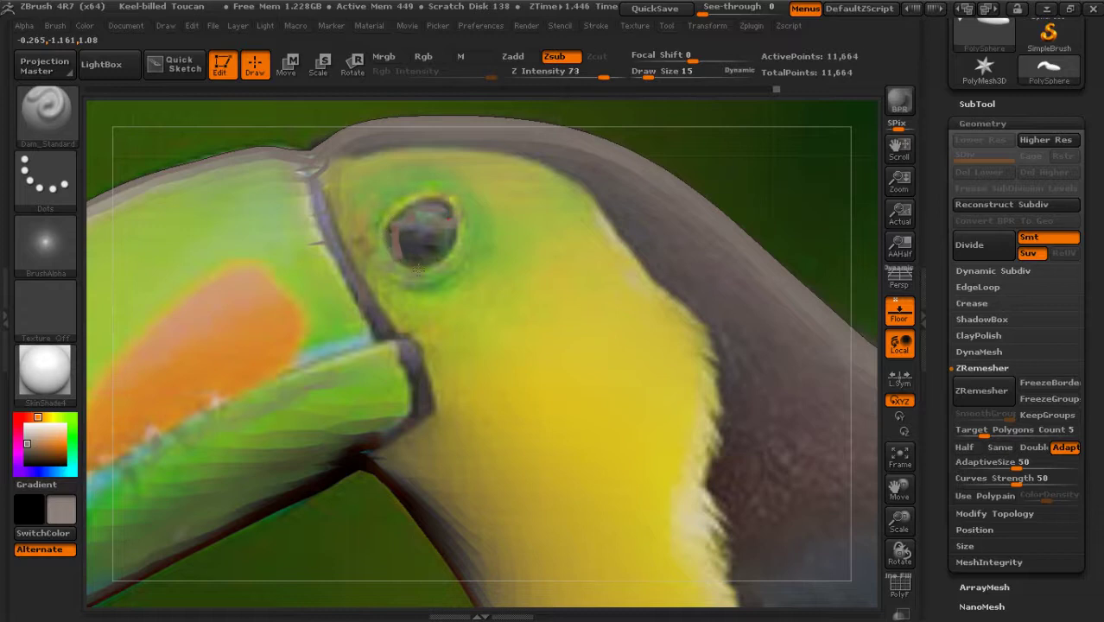
Hide the reference and carve a recessed ring around the eye socket on the head
left_click(899, 311)
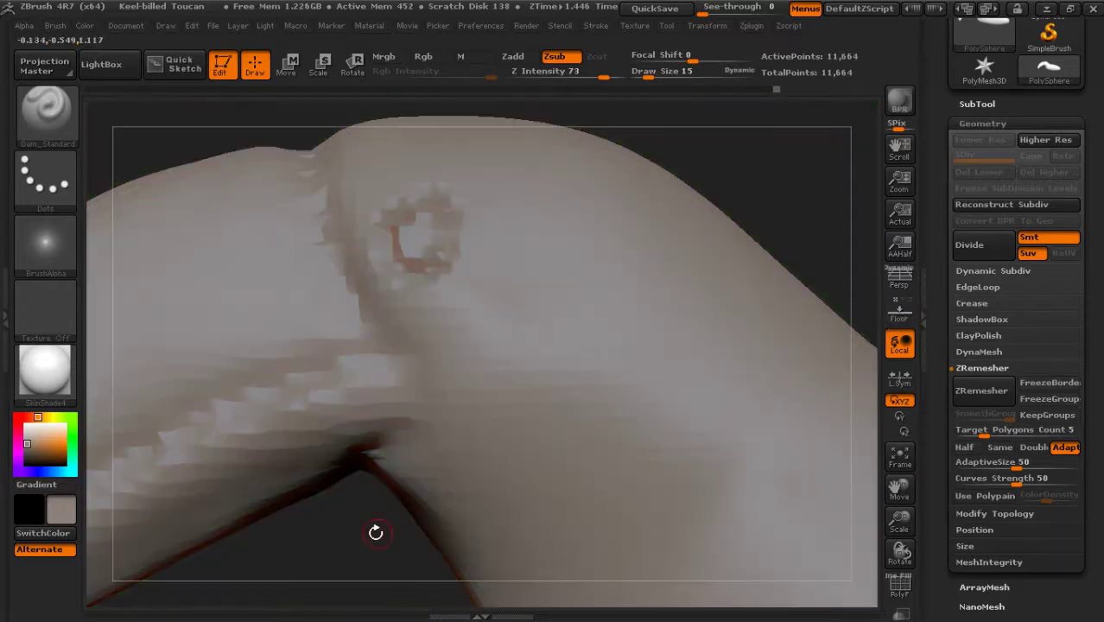
left_click_drag(375, 530, 432, 226)
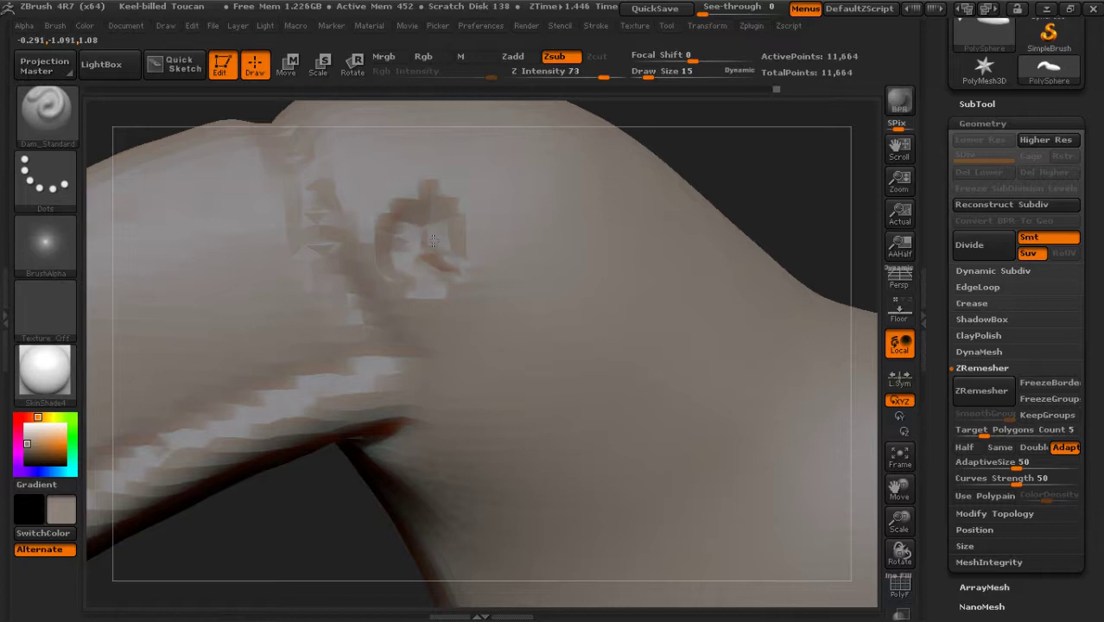
right_click_drag(320, 458, 328, 407)
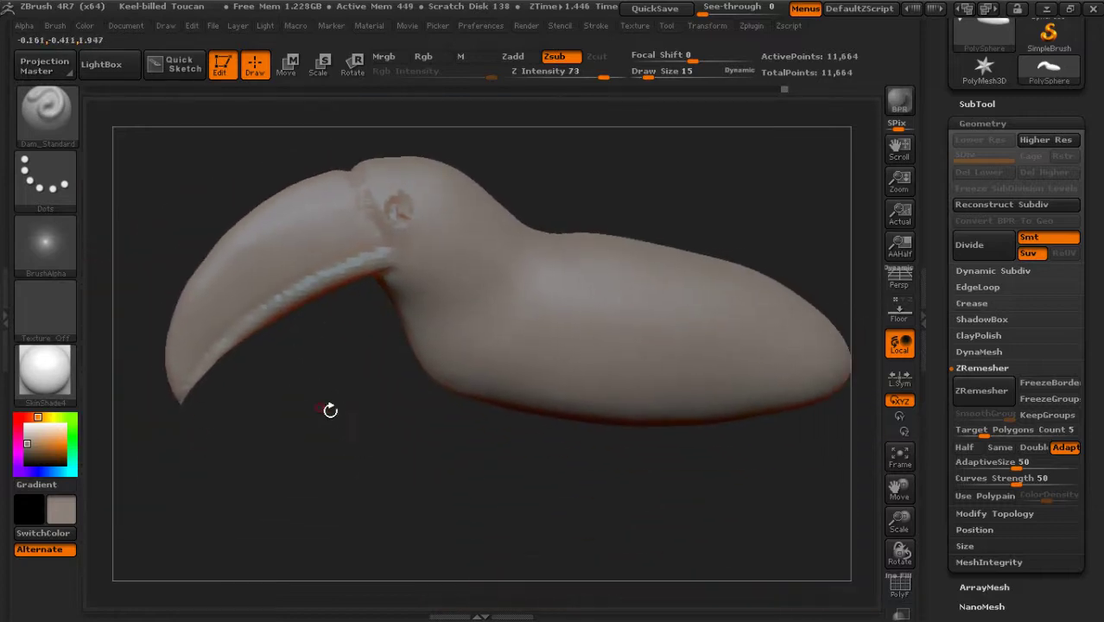
Lasso-mask a patch on the lower body where the leg attaches, matching the photo
left_click(900, 311)
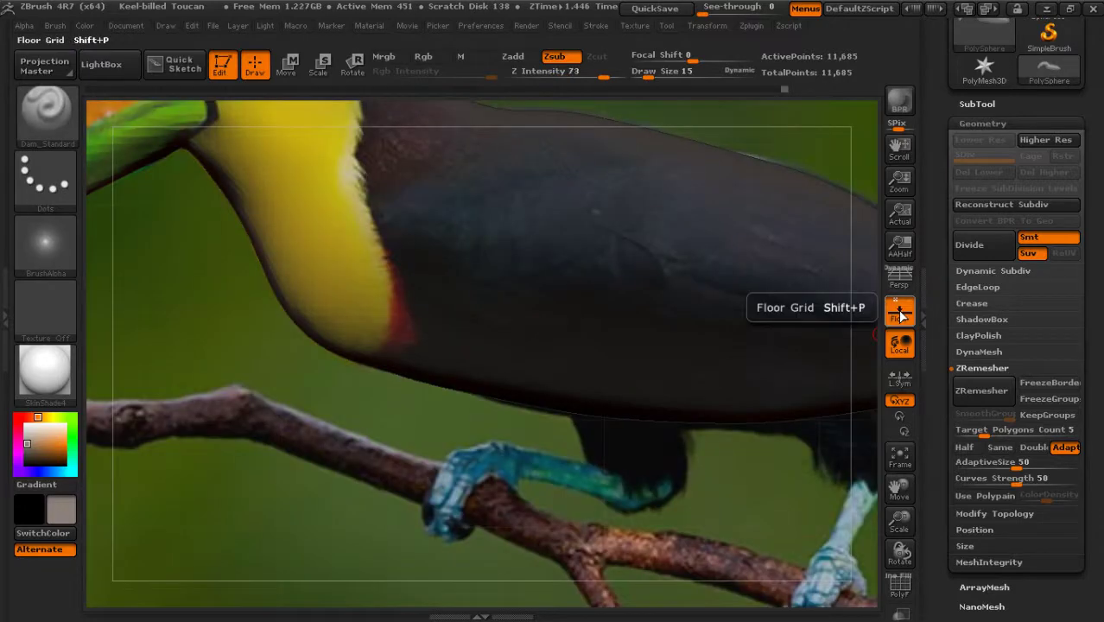
key("ctrl")
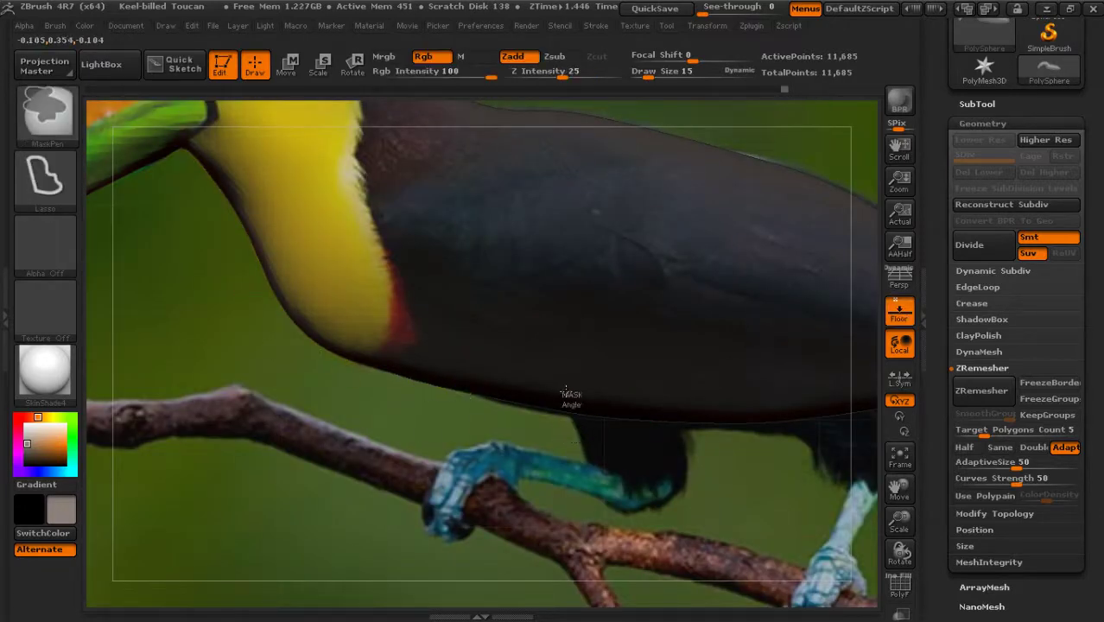
left_click_drag(566, 391, 583, 445, "ctrl")
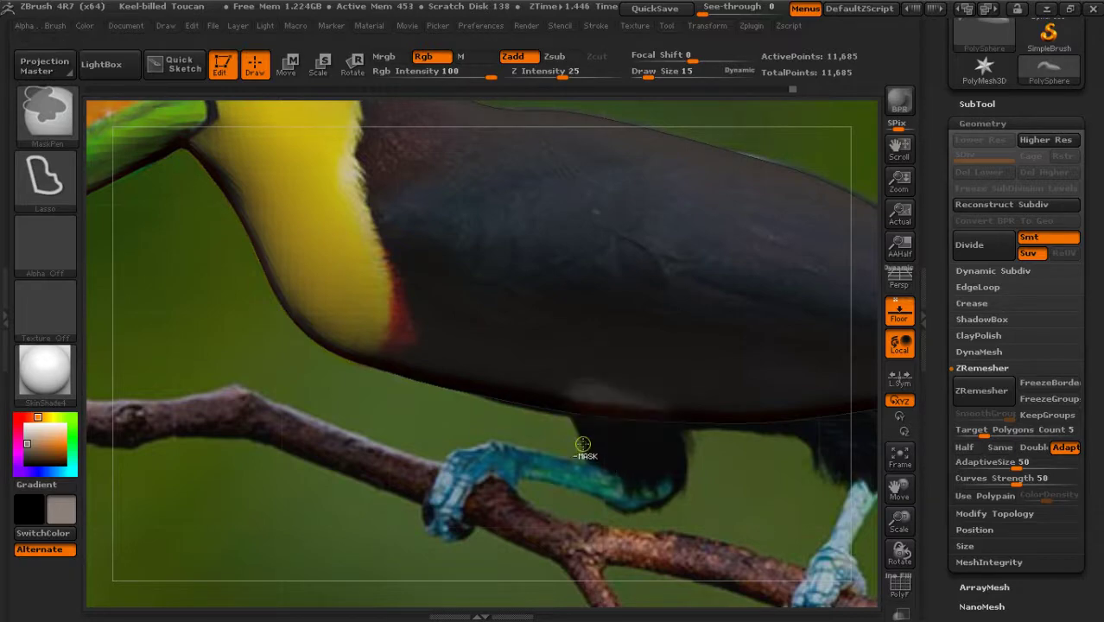
left_click_drag(604, 420, 848, 398)
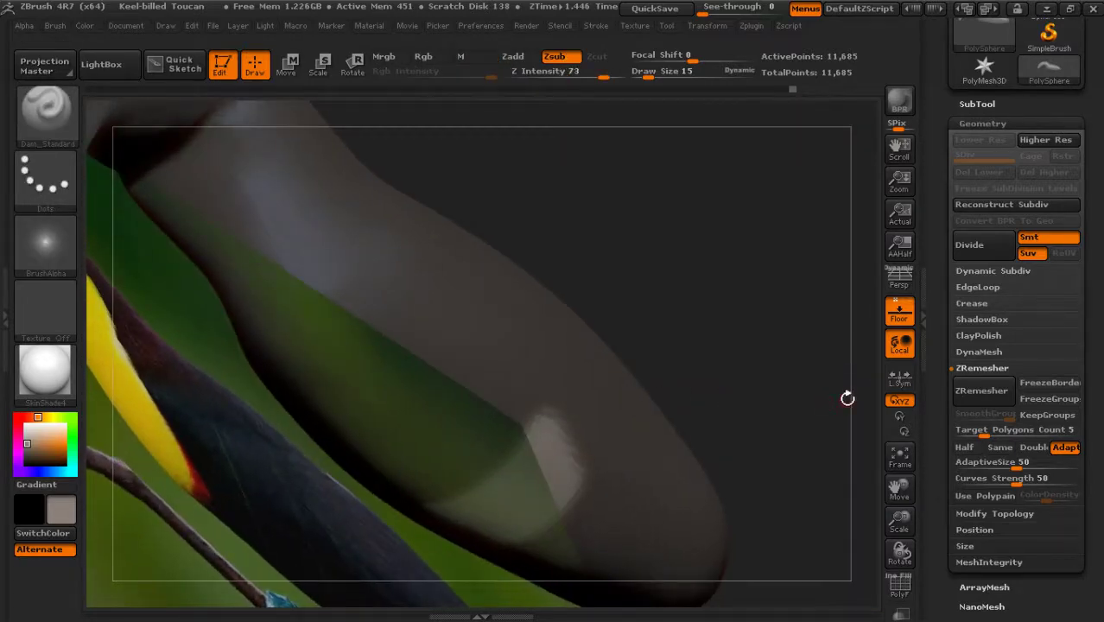
key("ctrl")
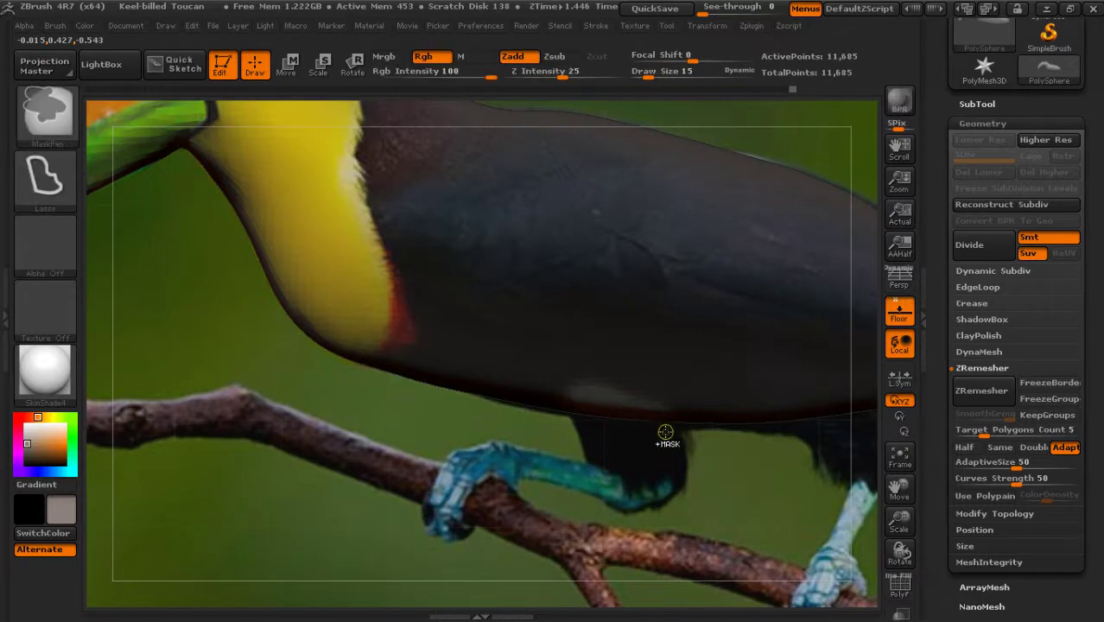
left_click_drag(665, 399, 598, 458, "ctrl")
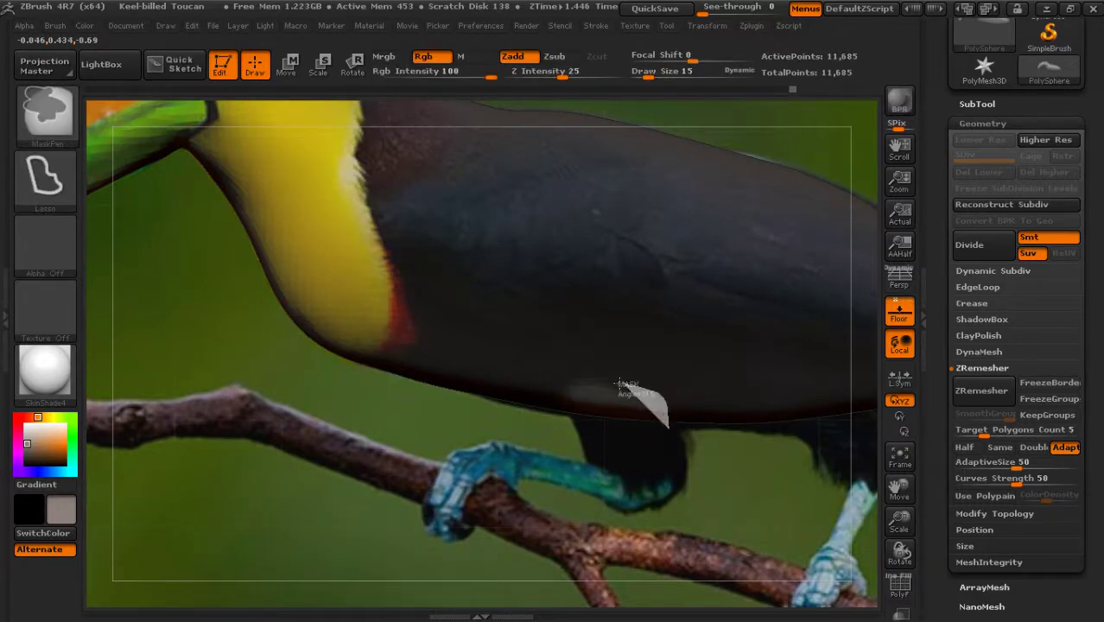
Blur the mask's edges on the body's underside and show the reference photo again
left_click(900, 311)
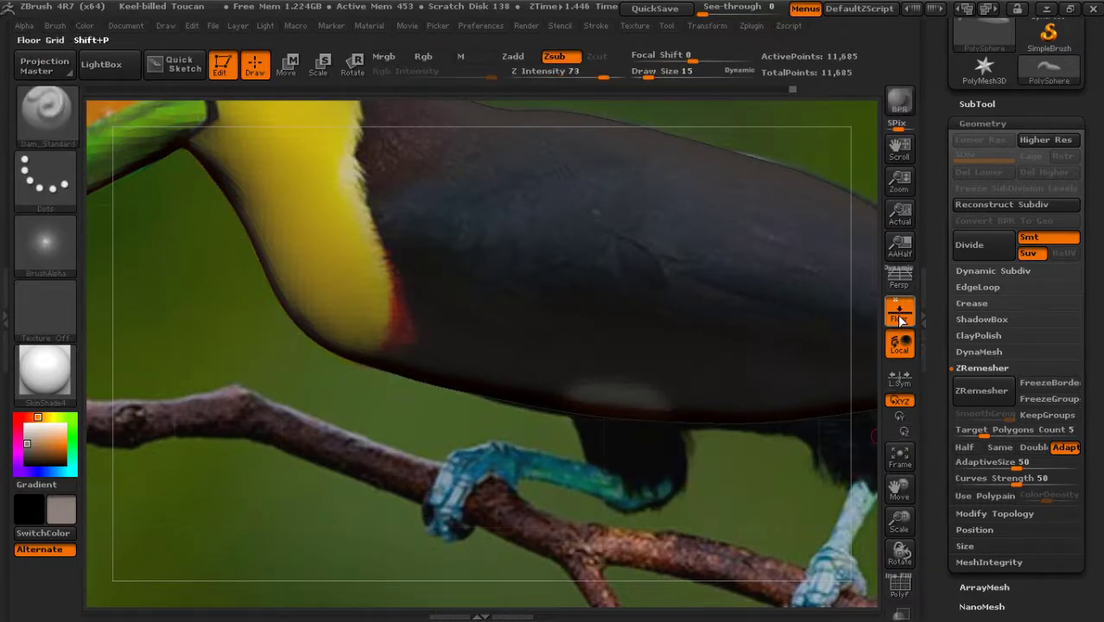
mouse_move(847, 346)
left_mouse_down()
mouse_move(656, 270)
mouse_move(510, 303)
mouse_move(657, 343)
left_mouse_up()
mouse_move(726, 477)
left_mouse_down()
mouse_move(740, 538)
mouse_move(764, 463)
mouse_move(748, 479)
left_mouse_up()
key("ctrl")
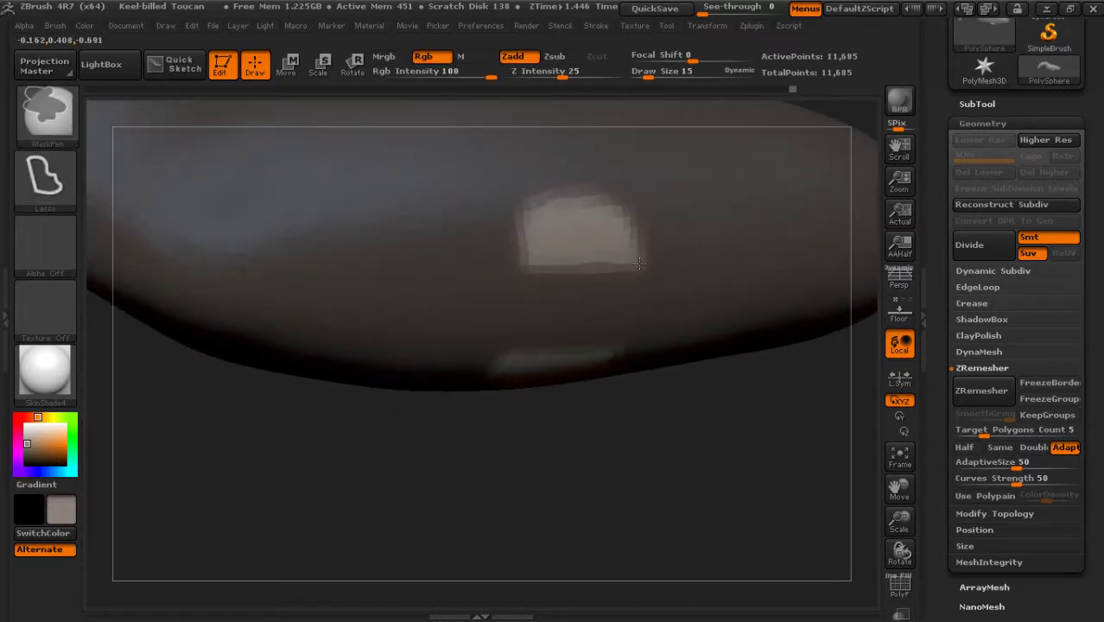
left_click(641, 271, "ctrl")
key("shift+p")
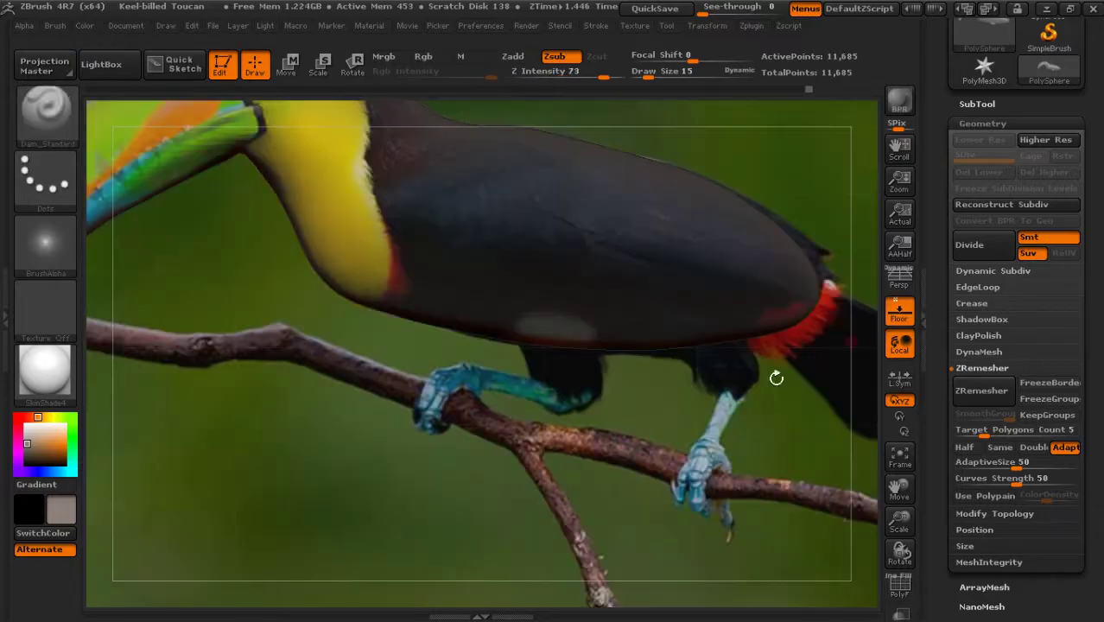
With the Move brush at size 162, pull the masked area down toward the branch
key("b")
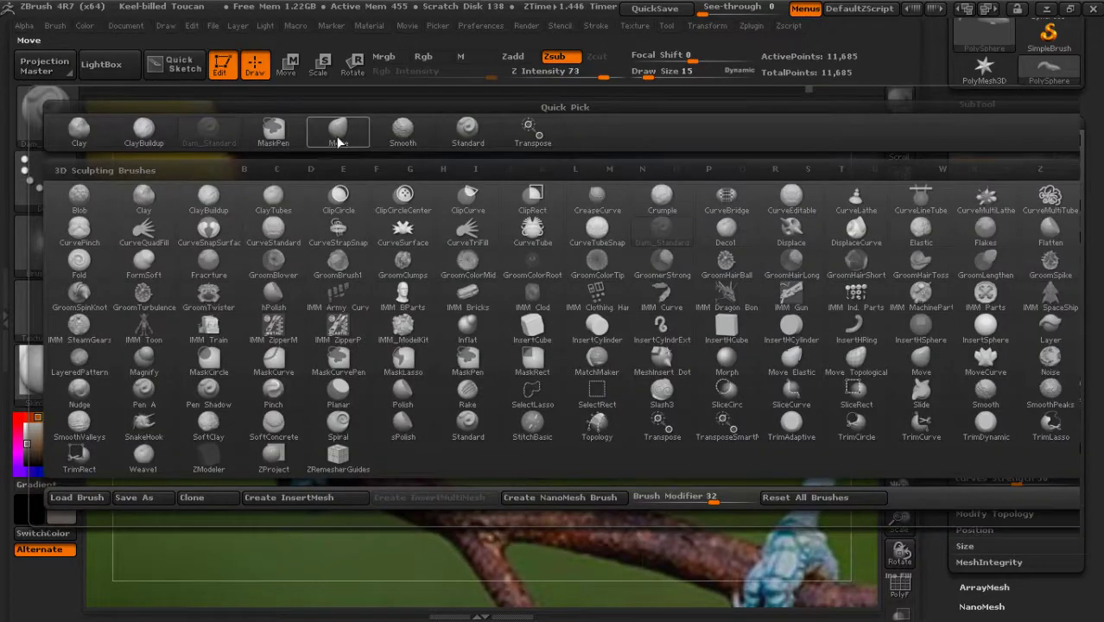
key("m")
key("v")
mouse_move(648, 73)
left_mouse_down()
mouse_move(681, 74)
mouse_move(665, 59)
mouse_move(655, 64)
mouse_move(700, 74)
left_mouse_up()
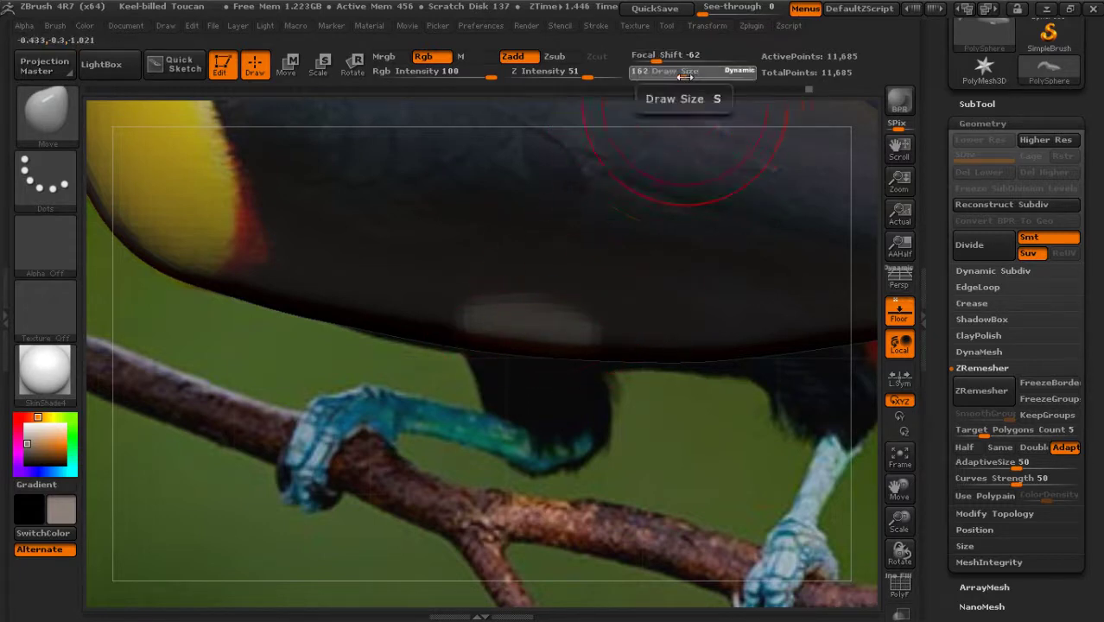
left_click_drag(534, 334, 598, 535)
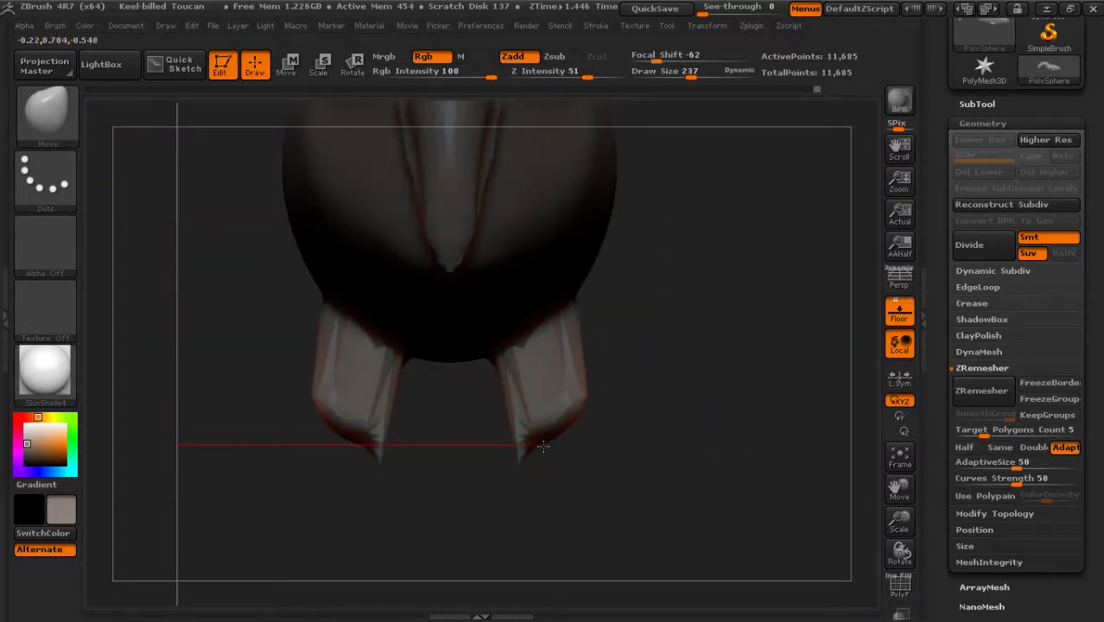
Adjust the mask on the leg stubs and push both slightly outward
key("ctrl")
left_click_drag(469, 588, 592, 471, "ctrl")
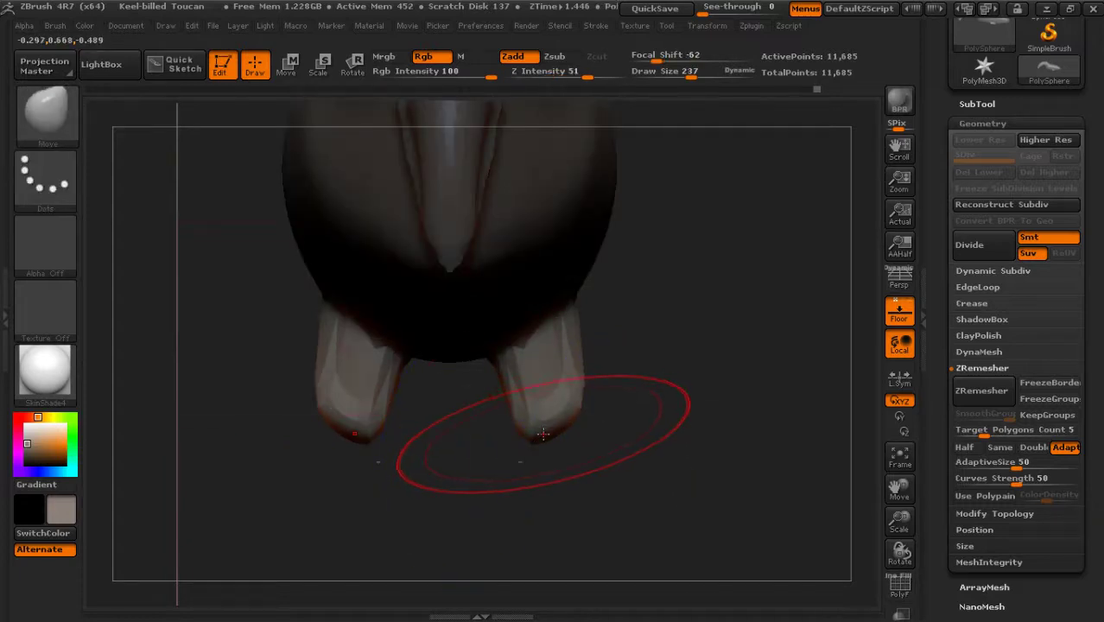
left_click_drag(553, 434, 559, 437)
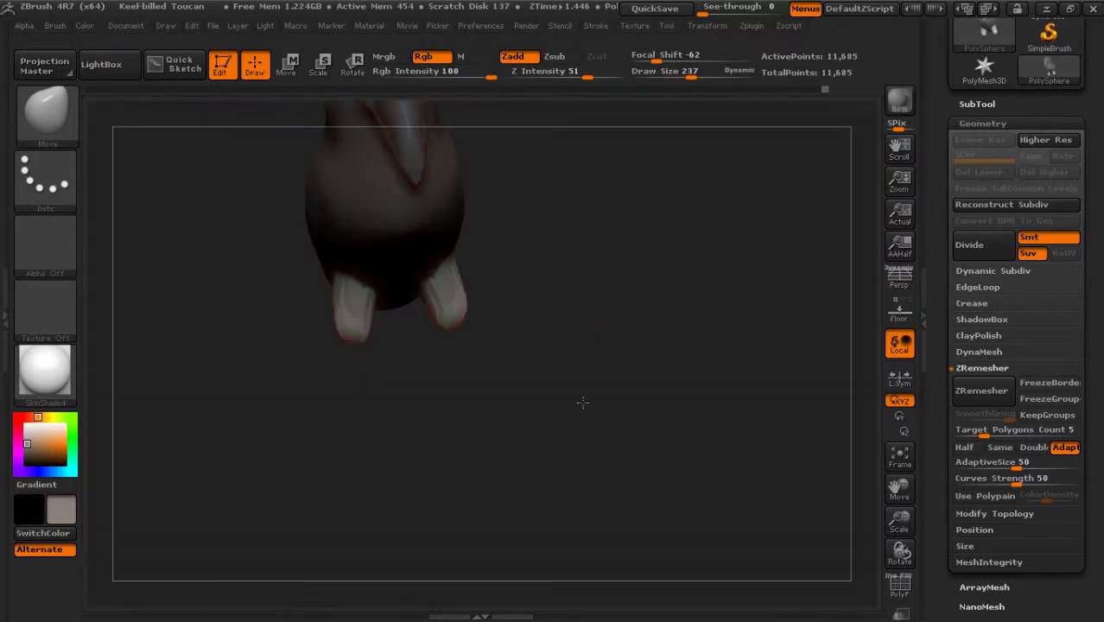
left_click_drag(581, 402, 695, 370)
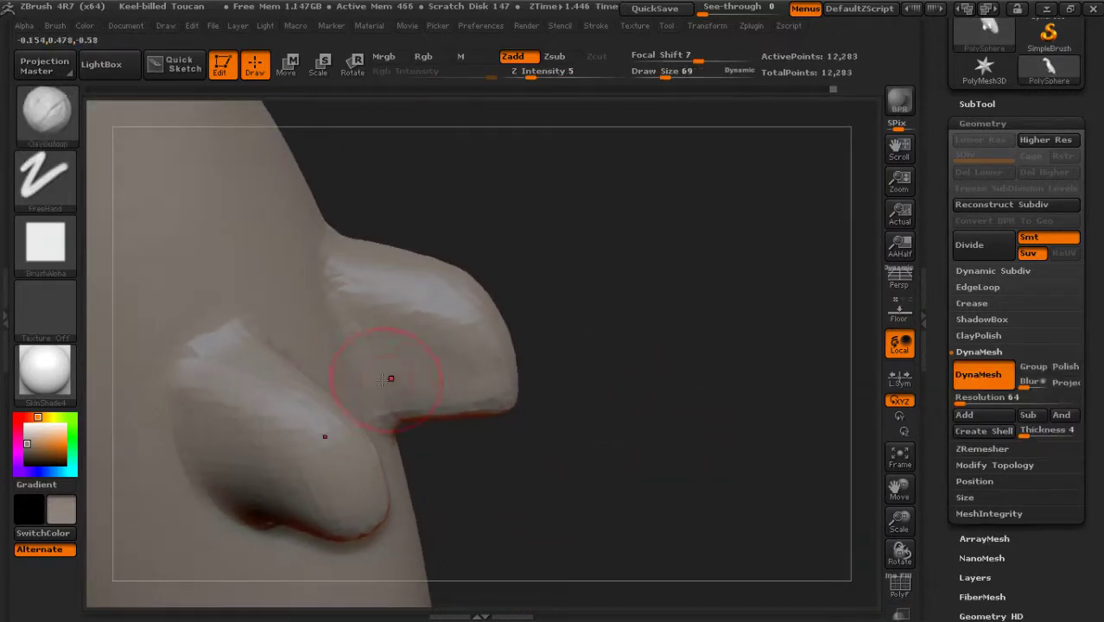
Shrink the brush to 37 and turn the toucan so a leg stub points up
left_click_drag(667, 77, 657, 77)
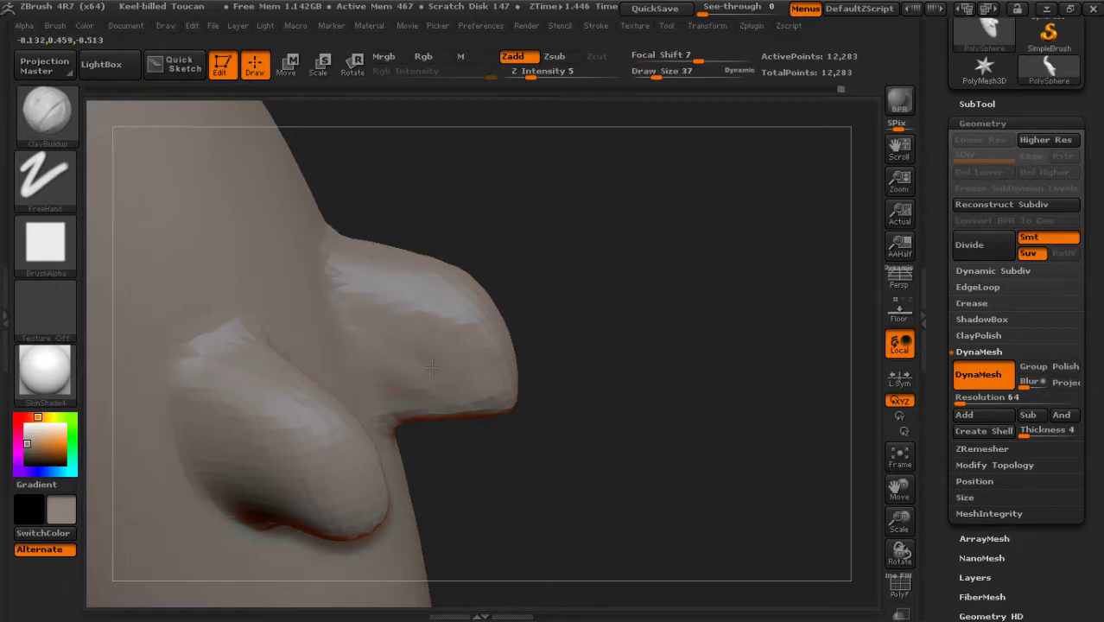
mouse_move(674, 404)
left_mouse_down()
mouse_move(663, 281)
mouse_move(385, 391)
mouse_move(564, 383)
mouse_move(636, 357)
mouse_move(415, 280)
left_mouse_up()
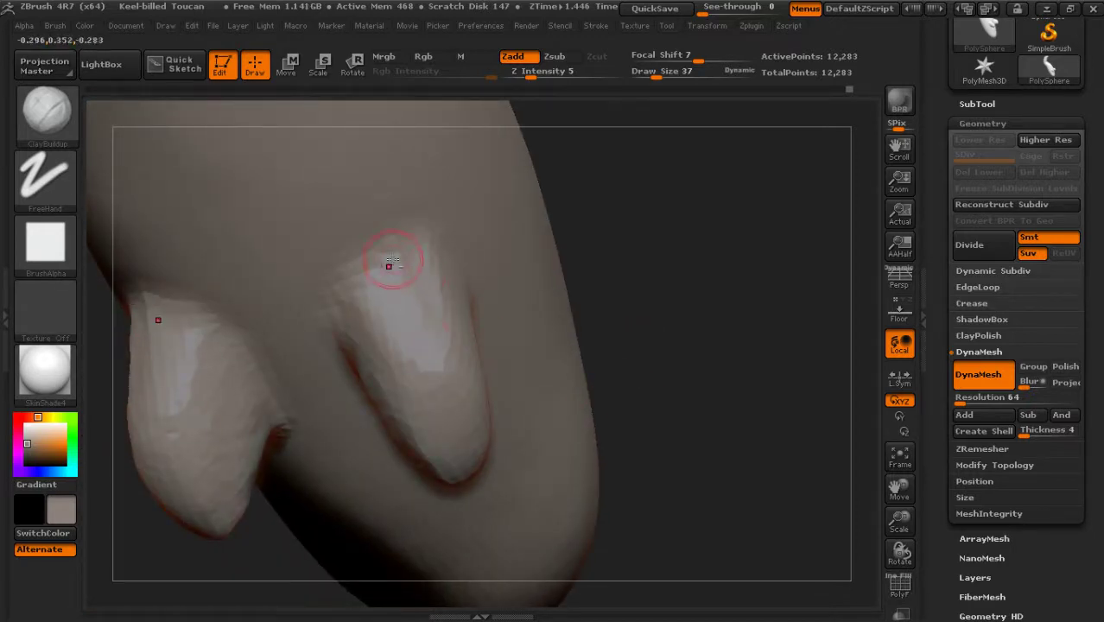
left_click_drag(605, 251, 731, 261, "shift")
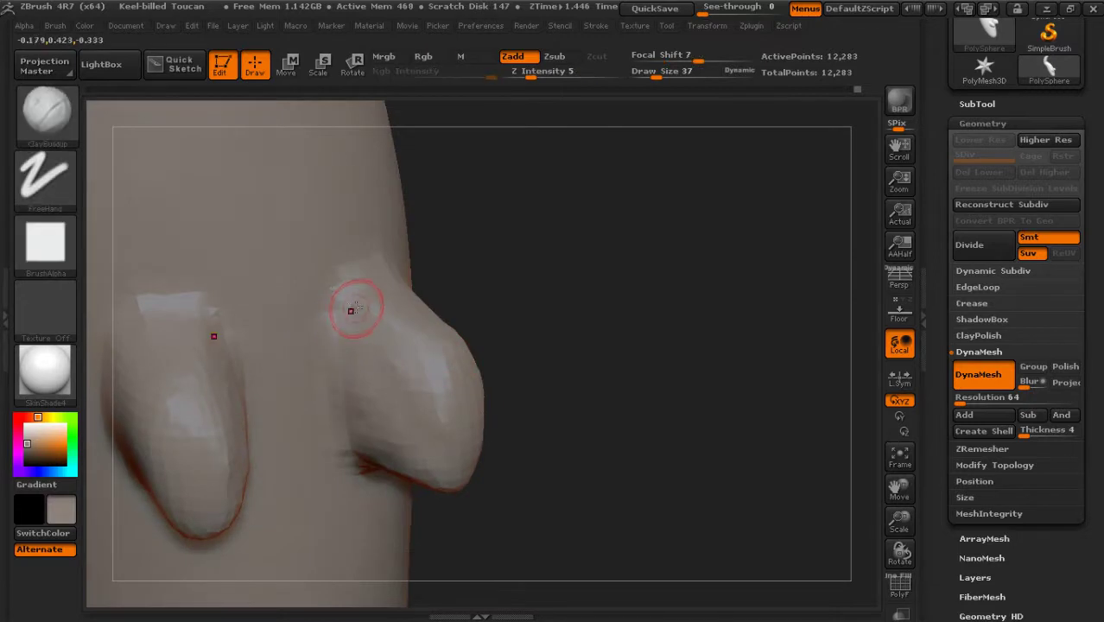
mouse_move(535, 303)
left_mouse_down()
mouse_move(648, 318)
mouse_move(605, 345)
left_mouse_up()
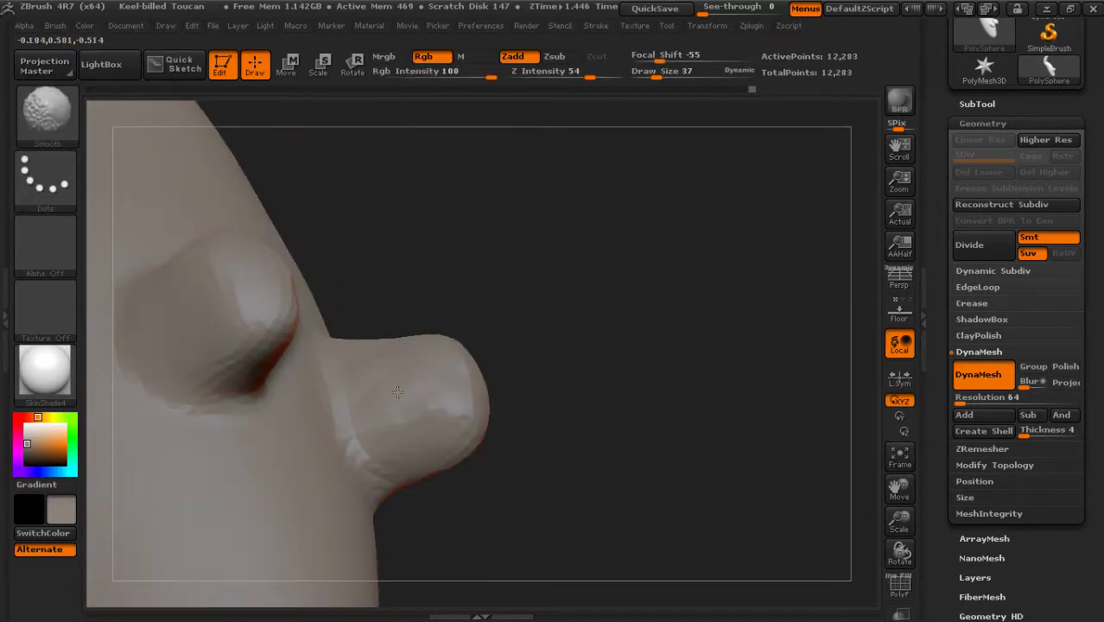
left_click_drag(518, 449, 548, 451)
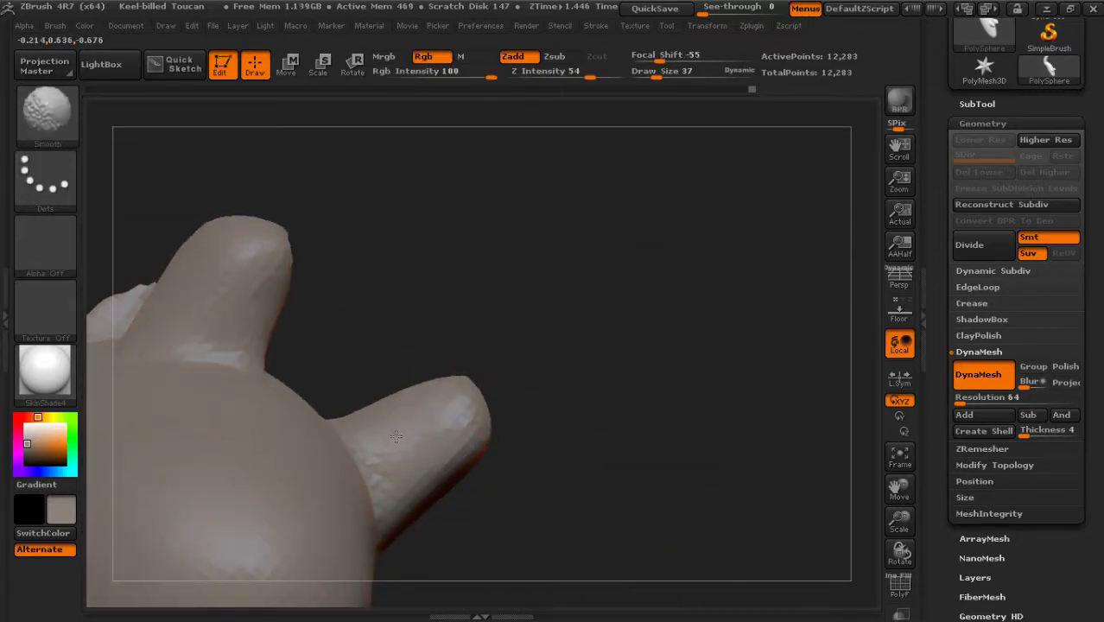
mouse_move(519, 380)
left_mouse_down()
mouse_move(550, 362)
mouse_move(446, 428)
mouse_move(420, 463)
left_mouse_up()
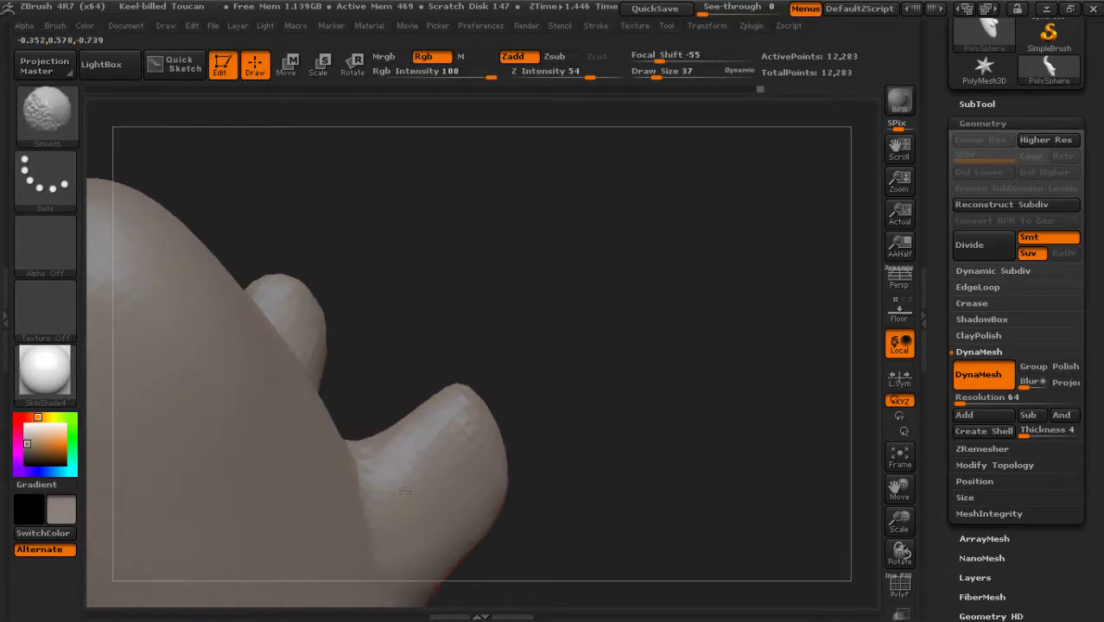
mouse_move(519, 484)
left_mouse_down()
mouse_move(616, 480)
mouse_move(562, 284)
left_mouse_up()
mouse_move(609, 376)
left_mouse_down()
mouse_move(581, 289)
mouse_move(596, 312)
mouse_move(572, 370)
left_mouse_up()
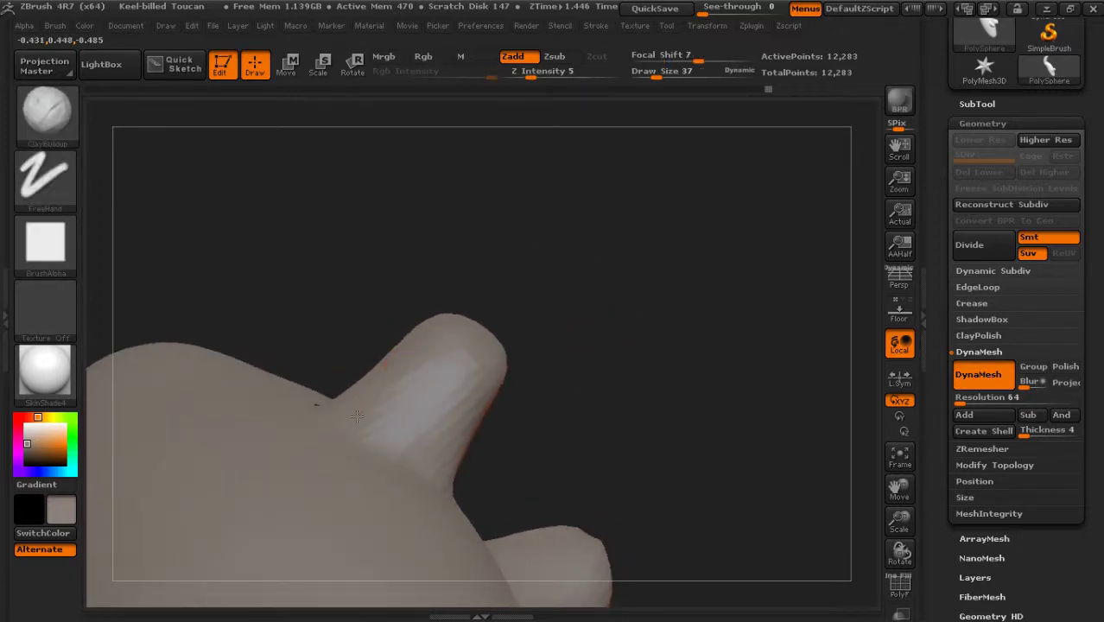
left_click_drag(578, 313, 369, 393)
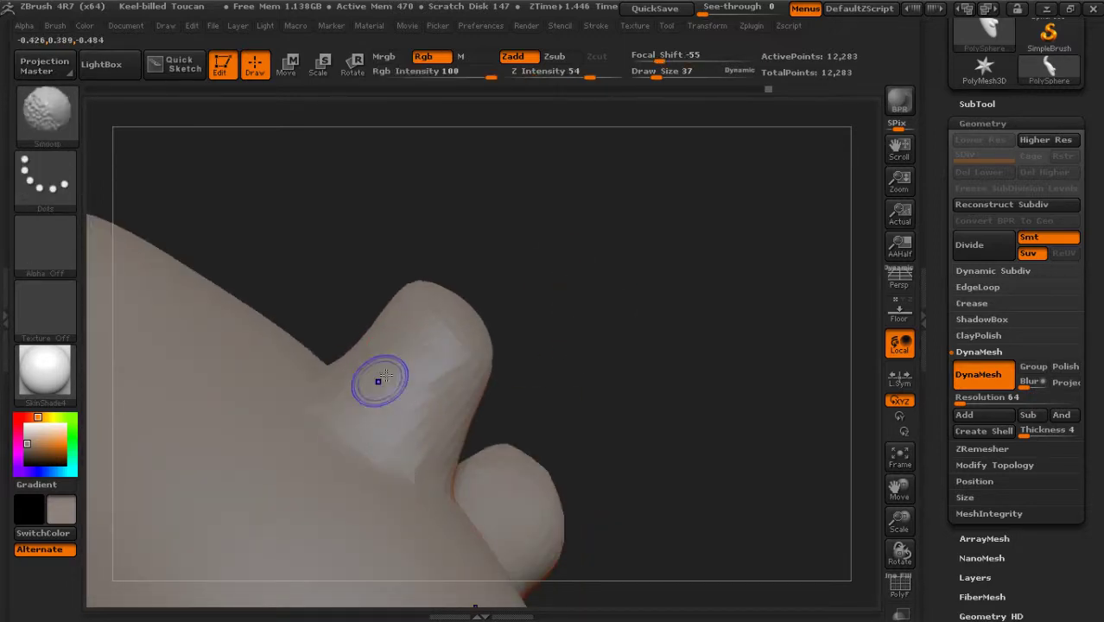
left_click_drag(628, 388, 604, 346)
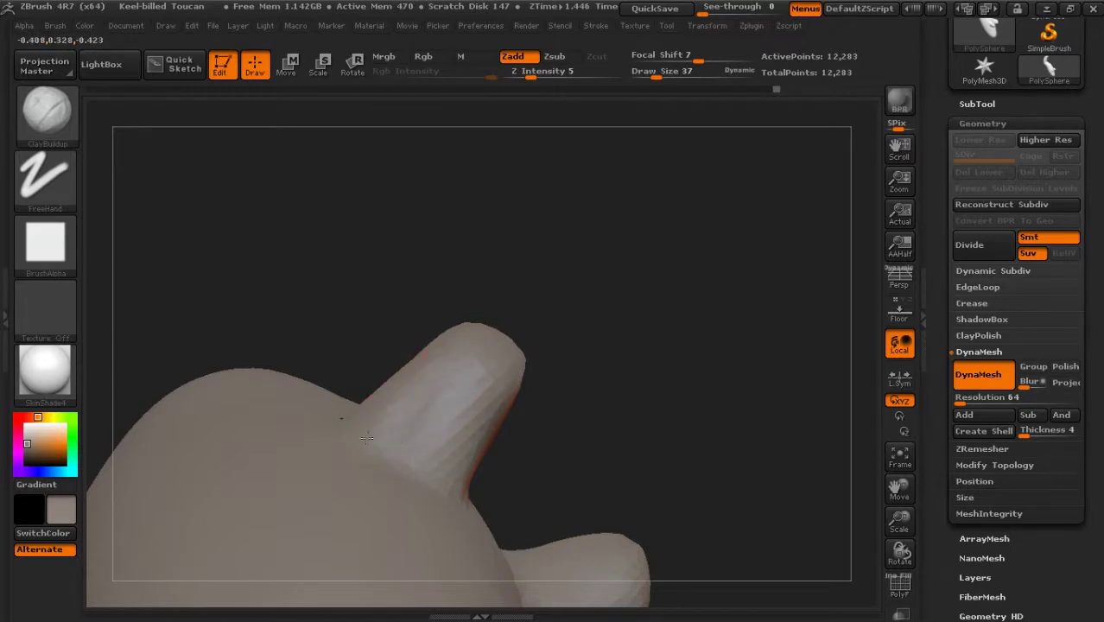
Shift-smooth the leg stub from two angles and mask its lower part
key("shift")
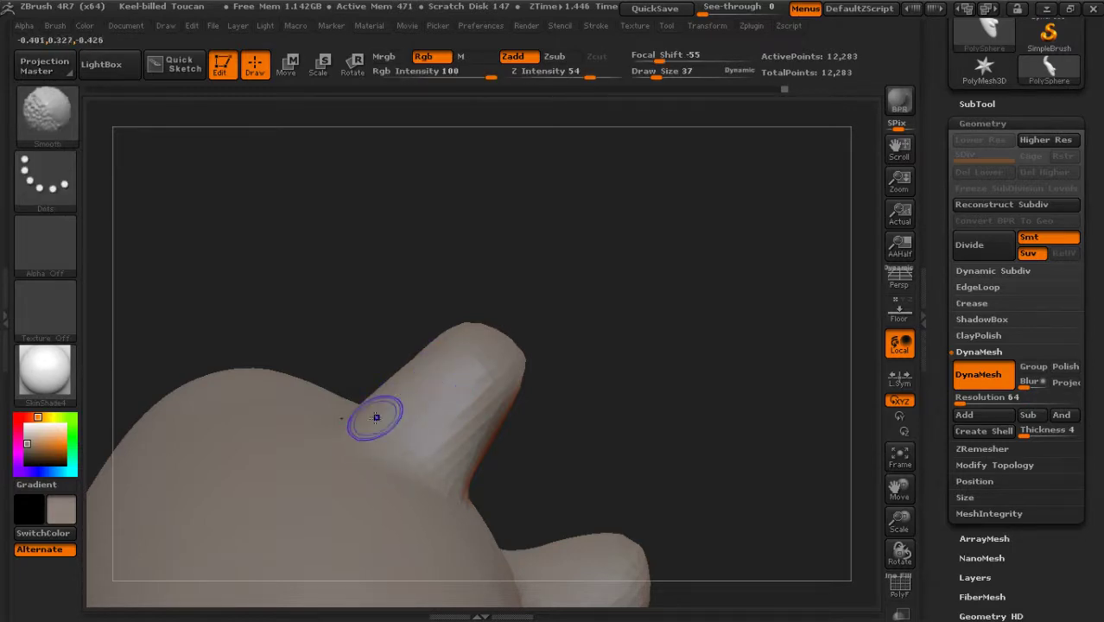
mouse_move(376, 418)
left_mouse_down()
mouse_move(711, 402)
mouse_move(752, 313)
mouse_move(633, 274)
mouse_move(691, 285)
mouse_move(597, 329)
mouse_move(547, 278)
left_mouse_up()
key("shift")
key("shift")
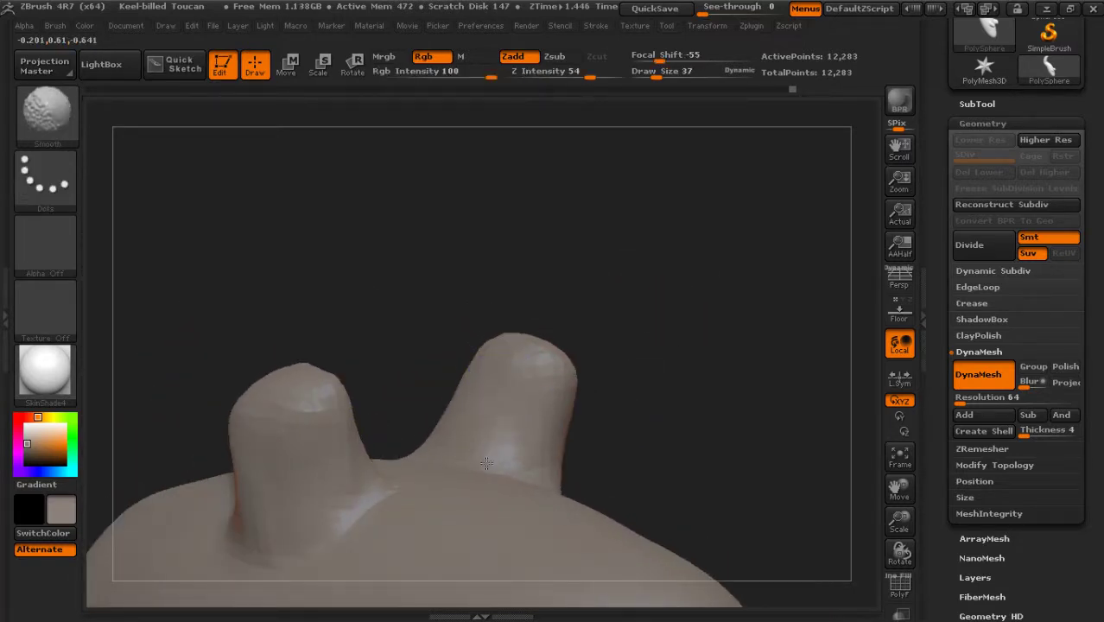
left_click_drag(487, 464, 597, 437)
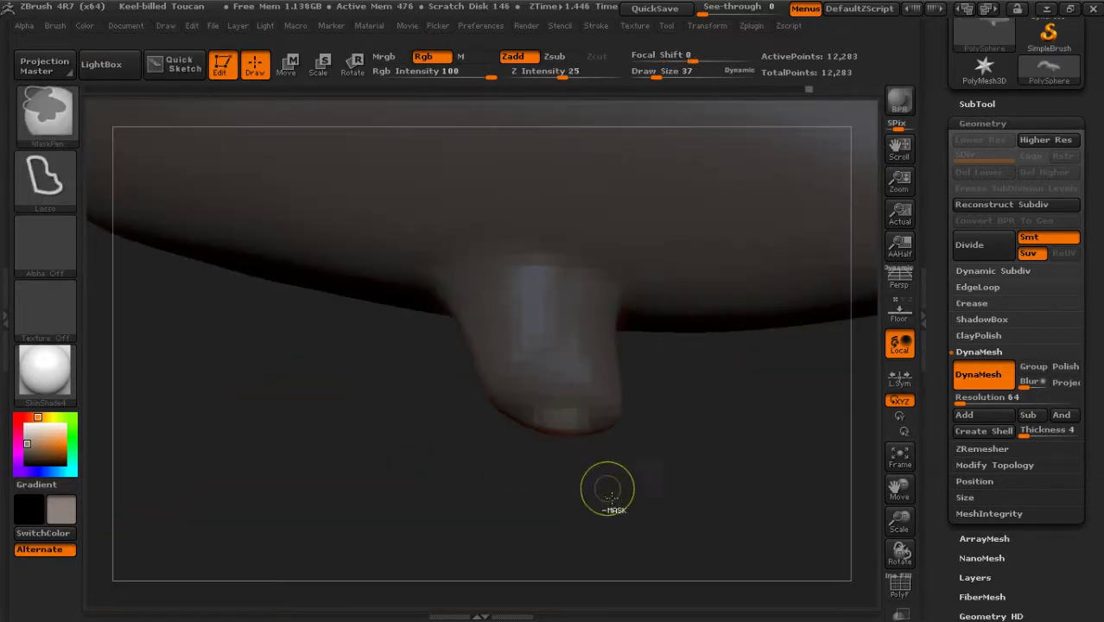
Ctrl-lasso mask the base of the leg stub where it meets the body
left_click_drag(608, 489, 613, 382)
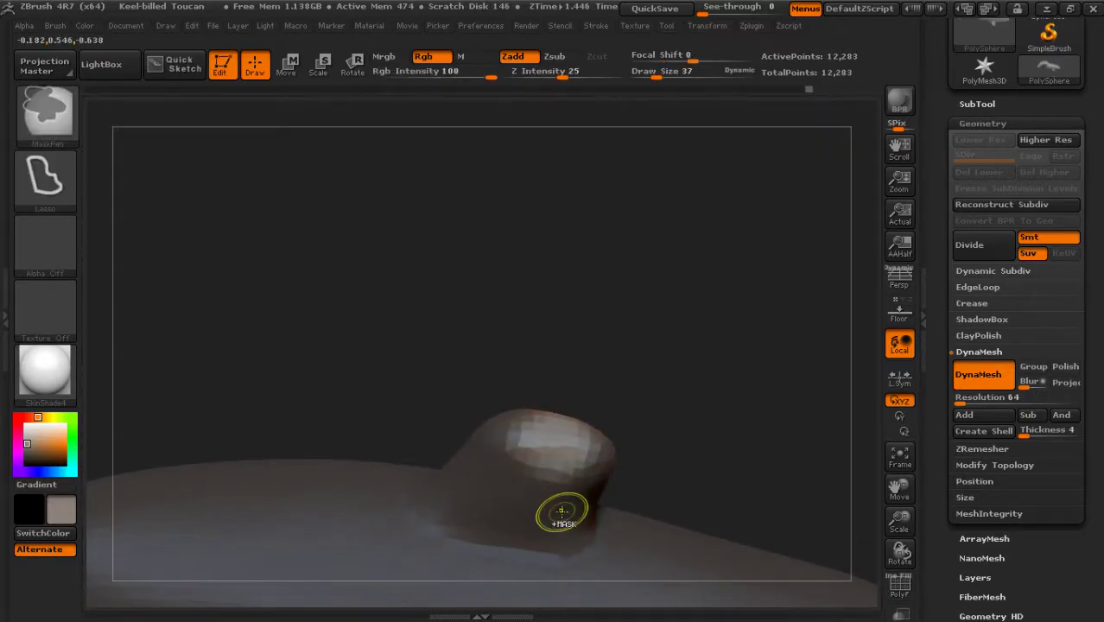
mouse_move(562, 512)
left_mouse_down("ctrl")
mouse_move(584, 483)
mouse_move(596, 493)
left_mouse_up("ctrl")
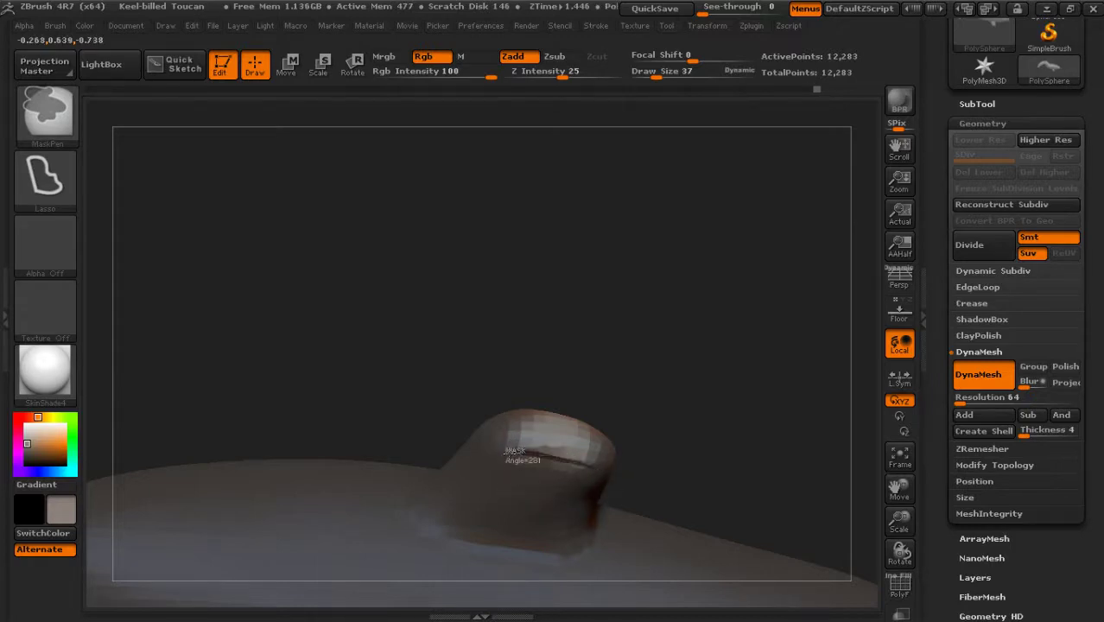
left_click_drag(710, 309, 713, 618)
left_click_drag(702, 520, 665, 95)
Switch to the Move brush and pull the leg stub down into a longer shin
key("b")
key("m")
key("v")
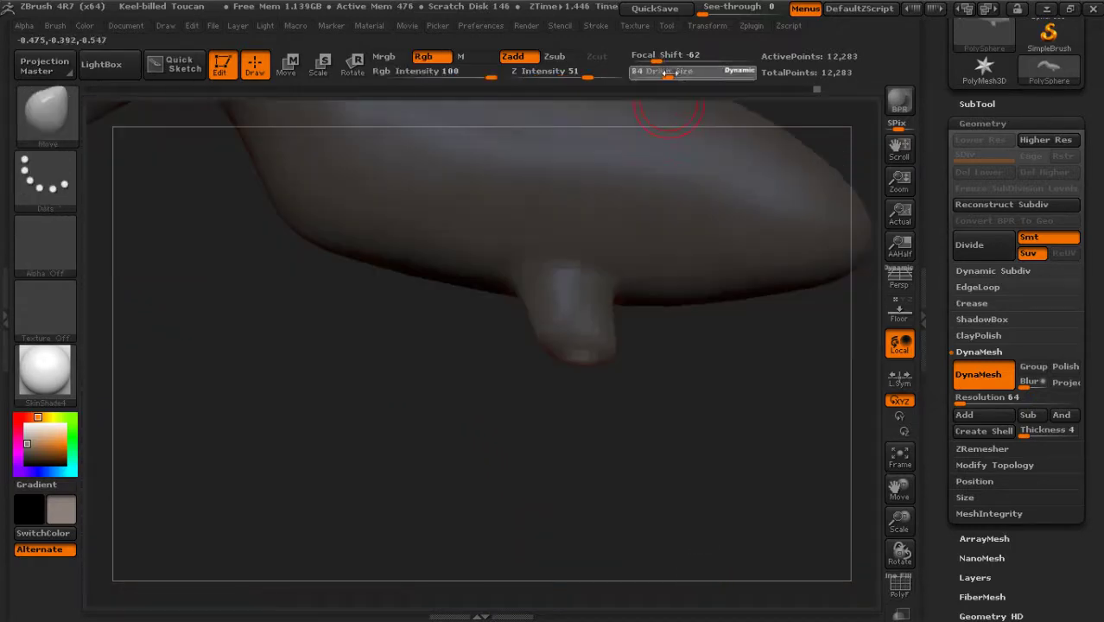
left_click_drag(538, 440, 496, 569)
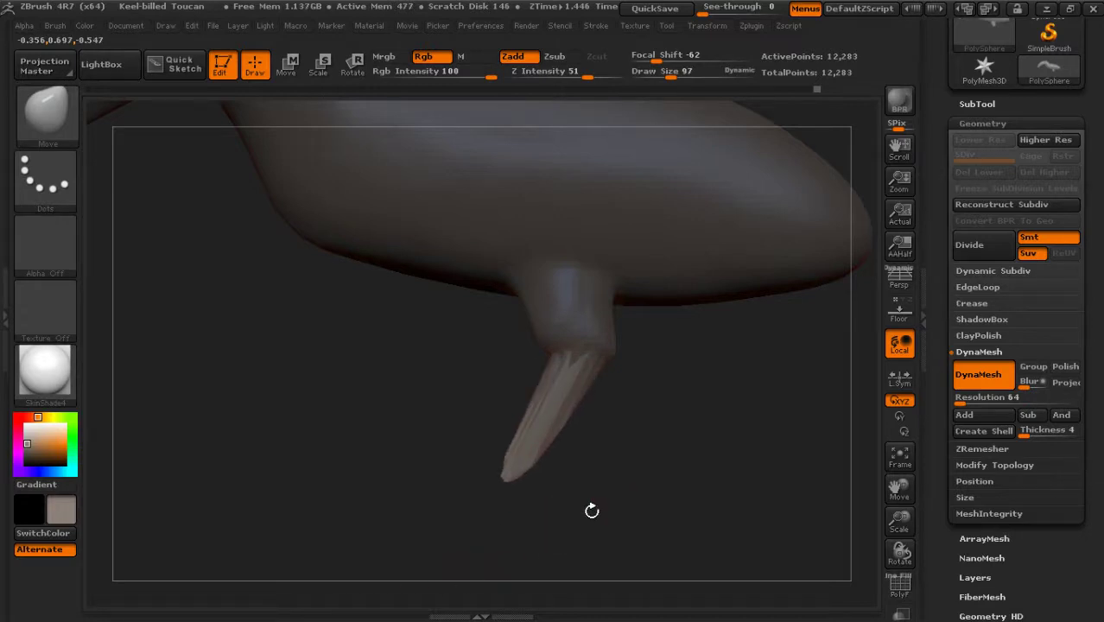
left_click_drag(592, 510, 632, 462)
left_click_drag(721, 441, 593, 442)
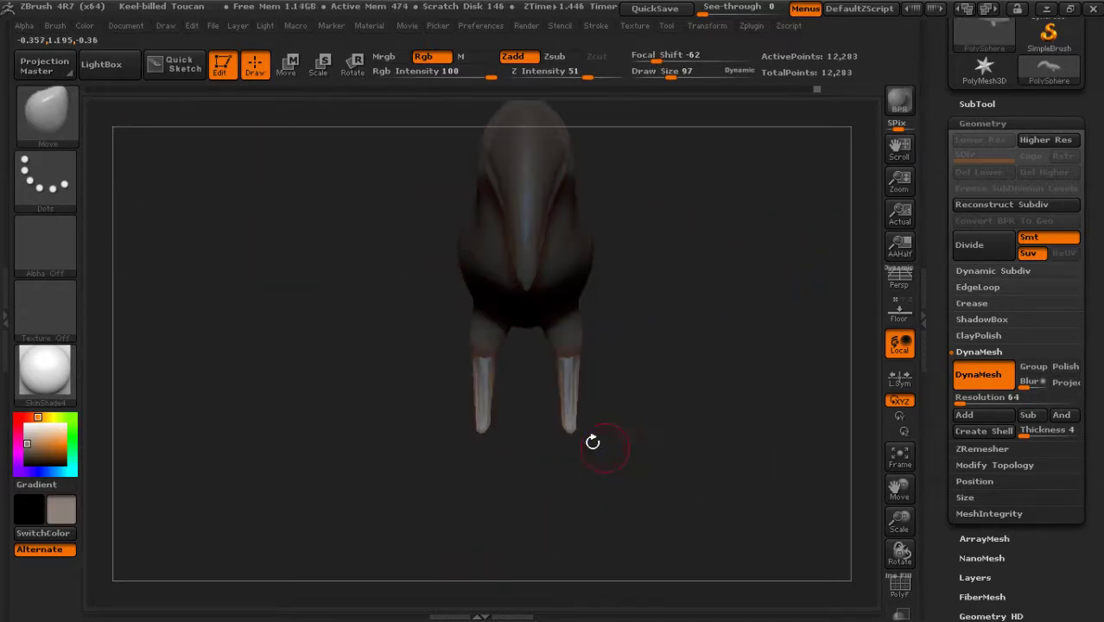
Enlarge the brush, pull both leg tips outward and down, then DynaMesh
left_click_drag(671, 77, 691, 77)
left_click_drag(576, 418, 593, 427)
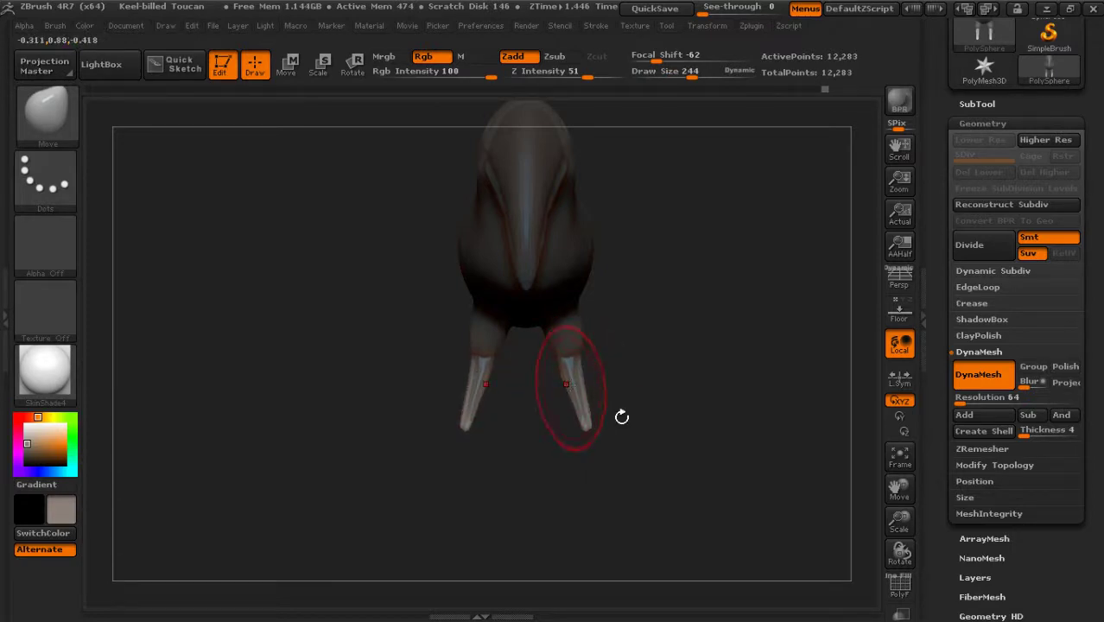
mouse_move(622, 417)
left_mouse_down()
mouse_move(604, 443)
mouse_move(643, 492)
mouse_move(627, 480)
left_mouse_up()
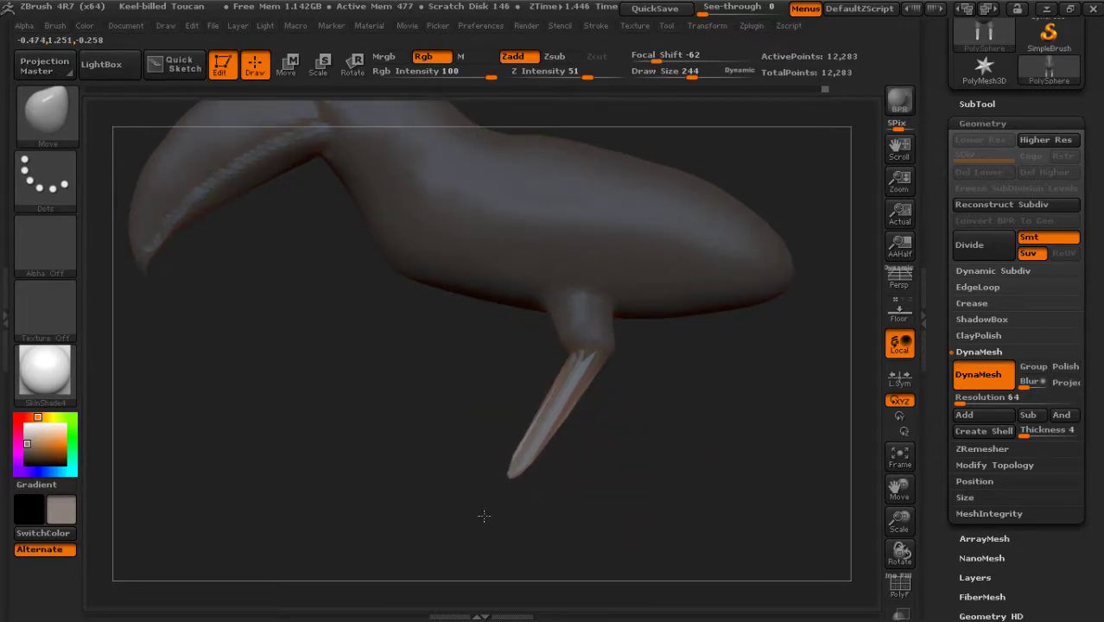
mouse_move(484, 516)
left_mouse_down()
mouse_move(686, 481)
mouse_move(699, 433)
left_mouse_up()
mouse_move(757, 469)
left_mouse_down("alt")
mouse_move(679, 427)
mouse_move(703, 451)
mouse_move(685, 448)
left_mouse_up("alt")
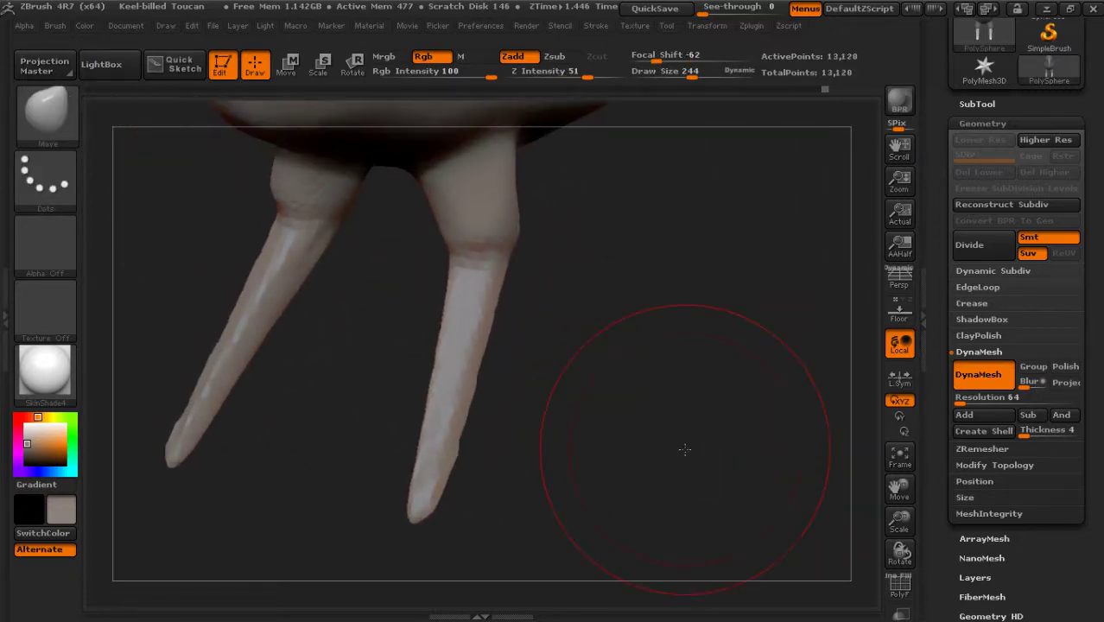
Choose the Dam_Standard brush and shrink its Draw Size for a fine crease
left_click(46, 123)
left_click(198, 130)
mouse_move(662, 76)
left_mouse_down()
mouse_move(655, 388)
mouse_move(616, 356)
mouse_move(616, 375)
mouse_move(541, 332)
left_mouse_up()
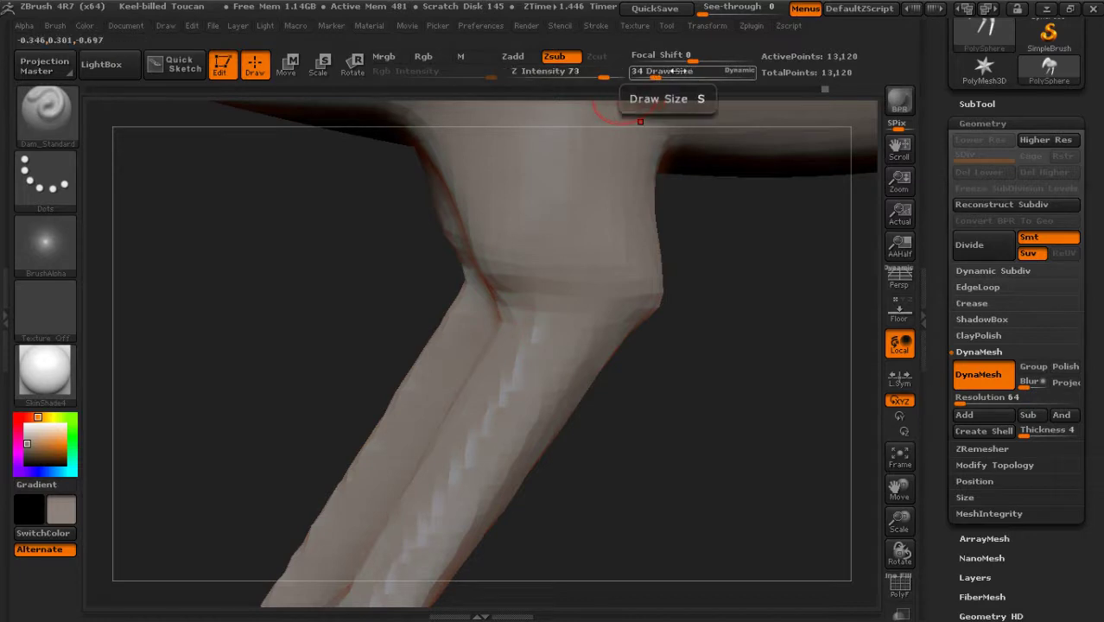
left_click_drag(657, 71, 706, 54)
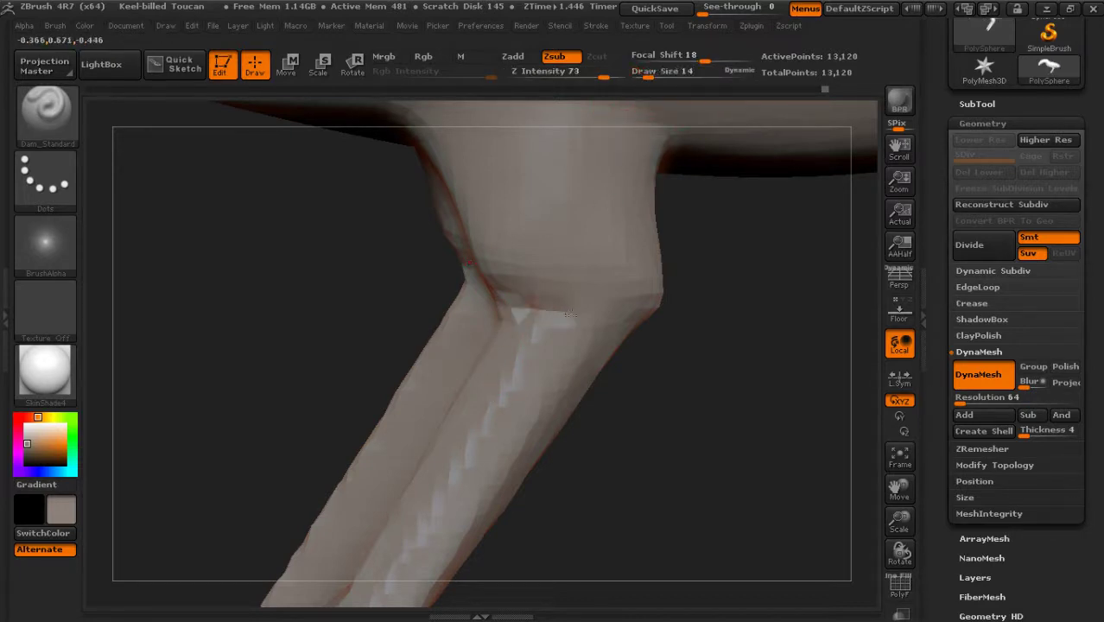
Carve the knee crease and reshape the top of the shin at the joint
left_click_drag(632, 348, 503, 298)
left_click_drag(559, 323, 555, 344)
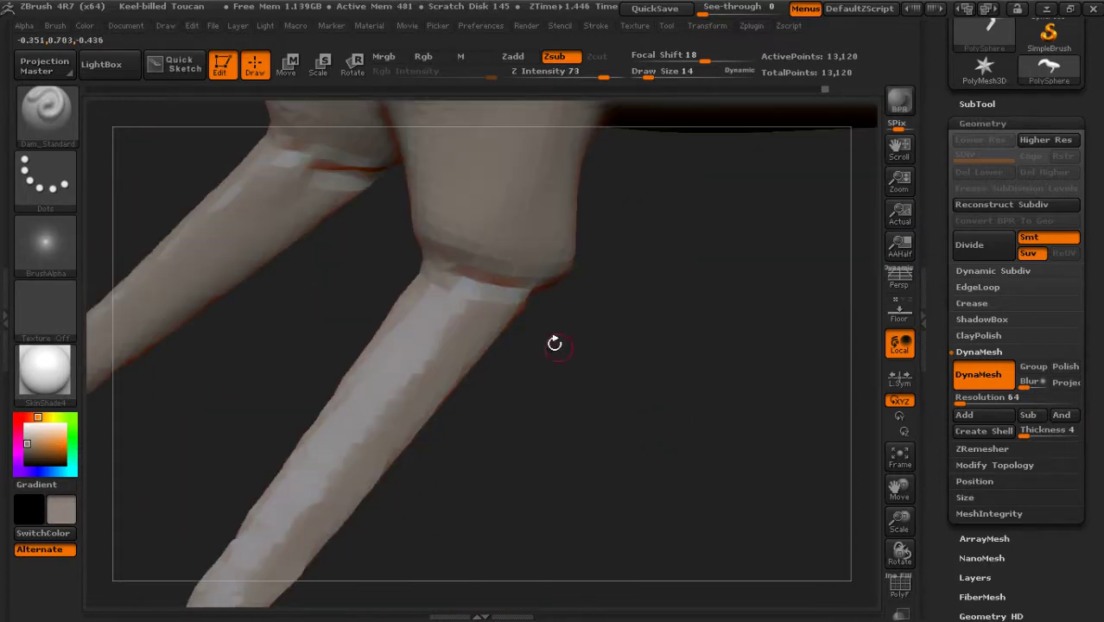
left_click_drag(423, 259, 481, 293)
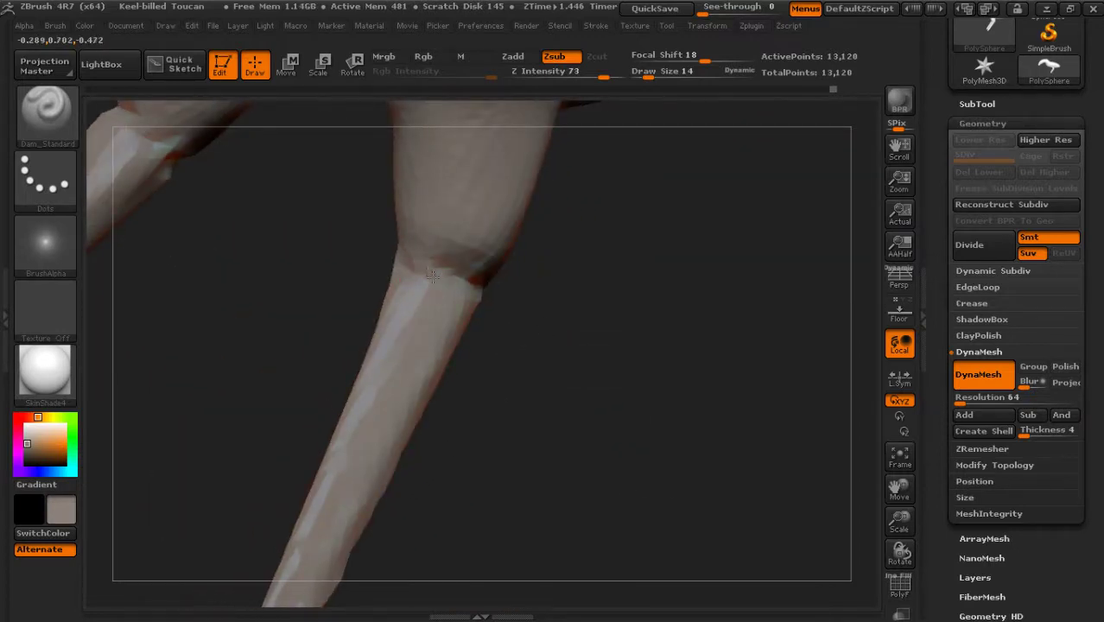
mouse_move(727, 437)
left_mouse_down()
mouse_move(597, 446)
mouse_move(627, 473)
mouse_move(705, 423)
mouse_move(643, 394)
mouse_move(487, 278)
left_mouse_up()
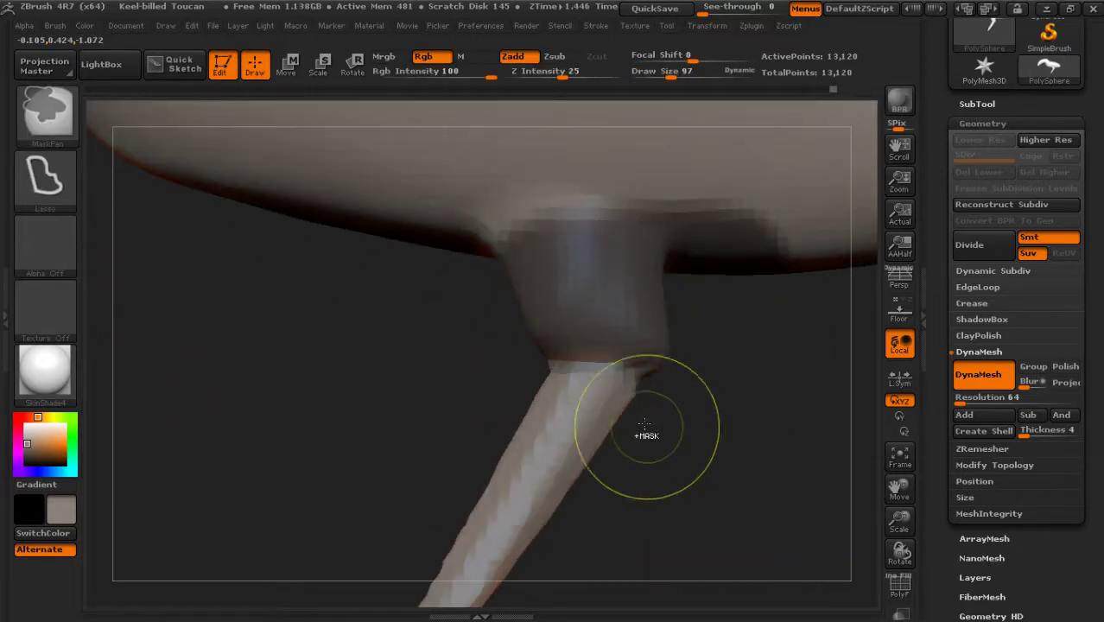
left_click_drag(599, 466, 614, 465)
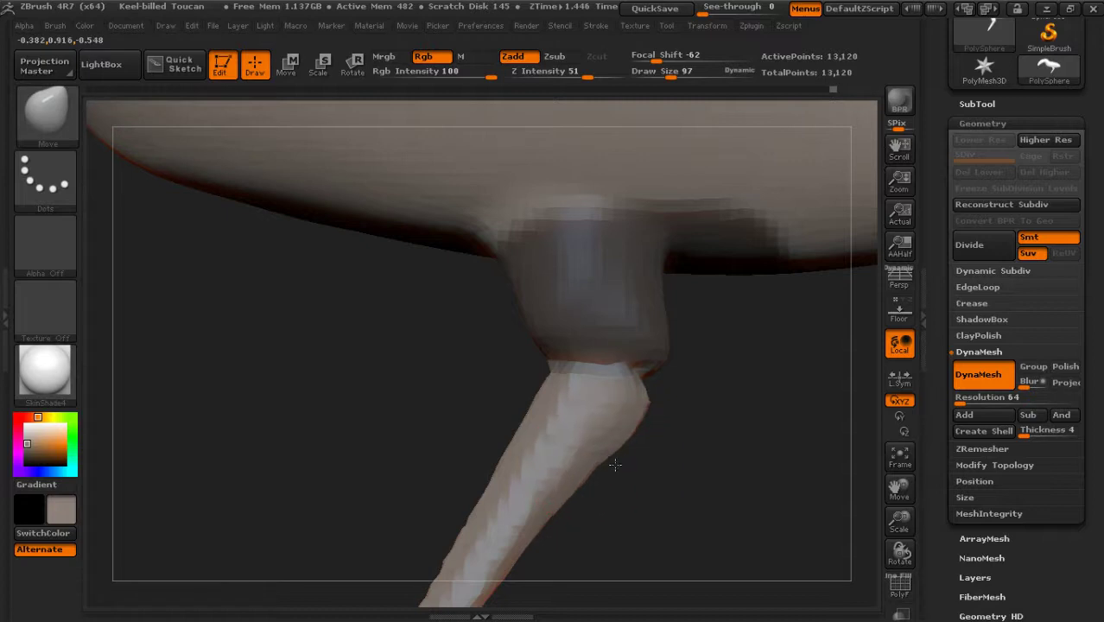
left_click_drag(649, 534, 544, 399)
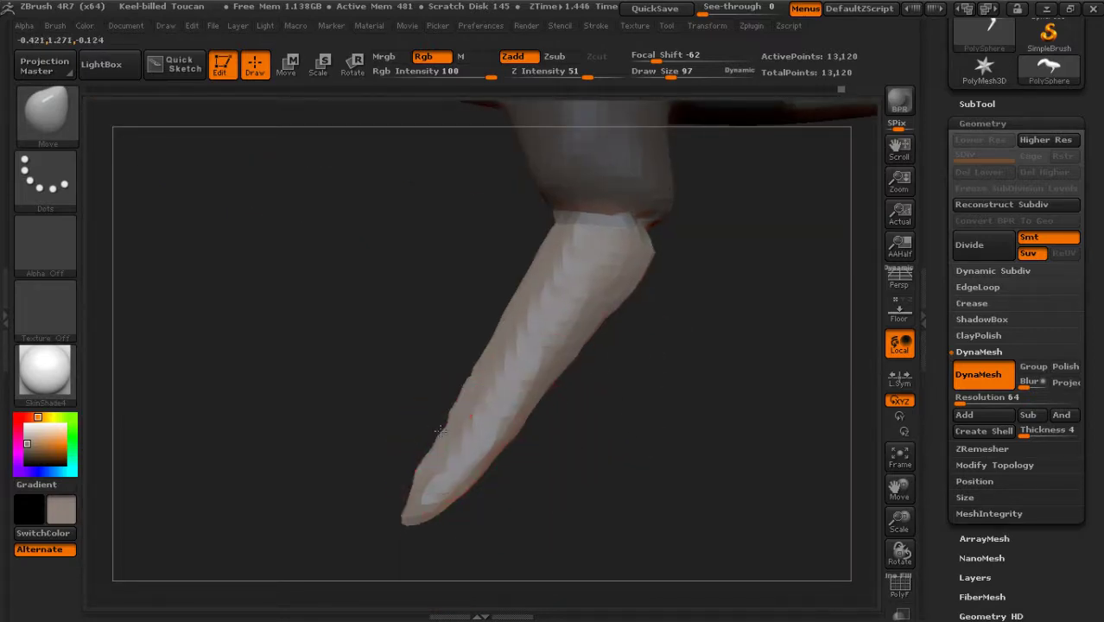
left_click_drag(740, 382, 611, 365)
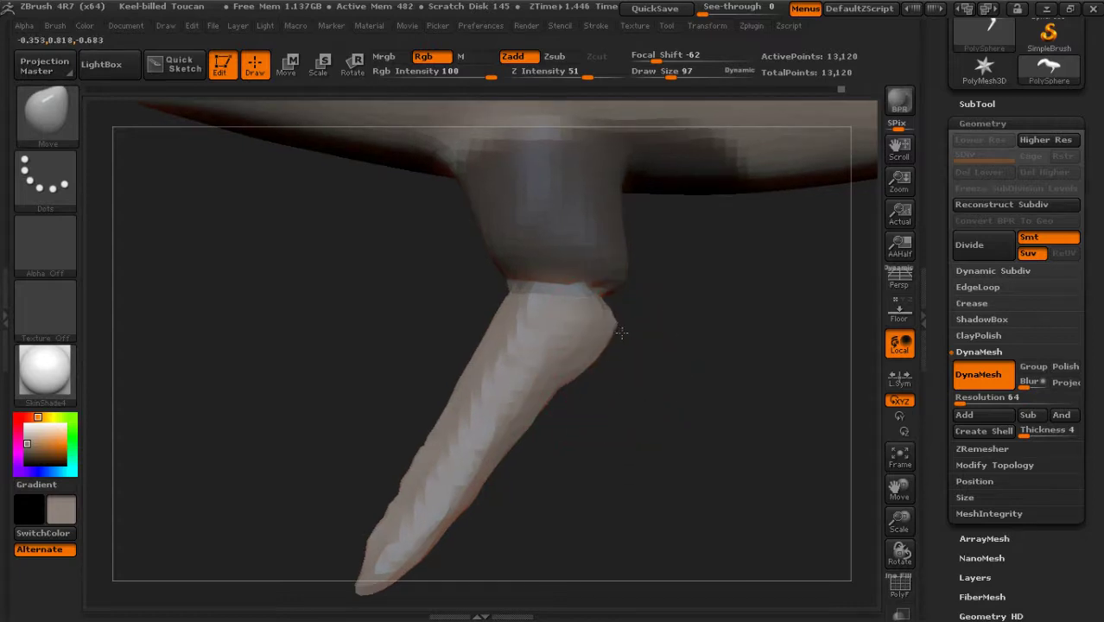
mouse_move(700, 442)
left_mouse_down()
mouse_move(757, 474)
mouse_move(759, 439)
left_mouse_up()
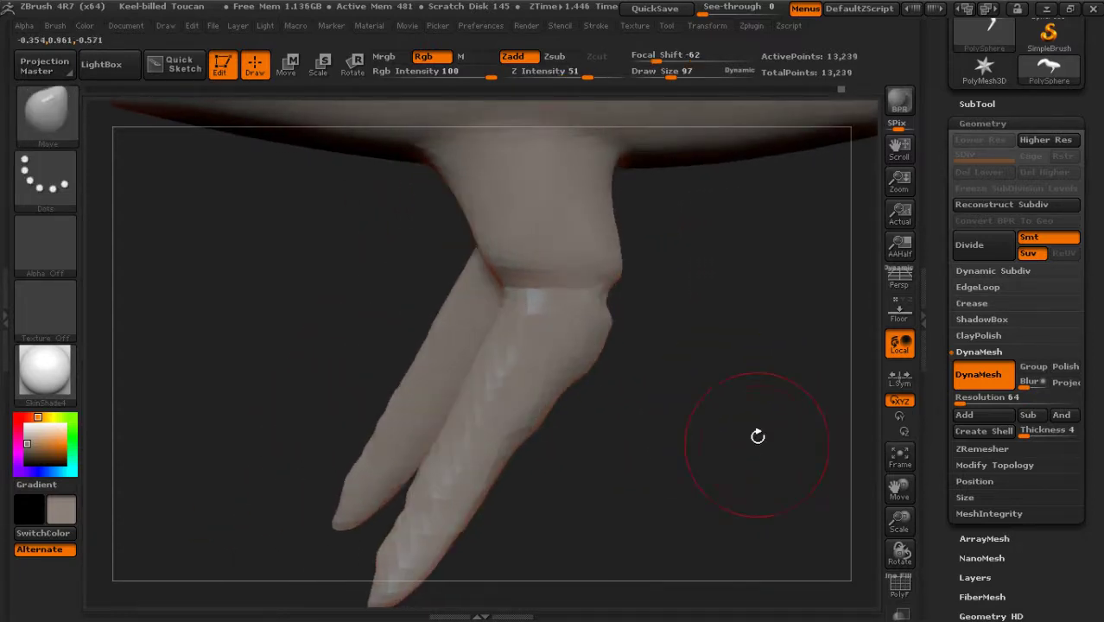
Select the Inflat brush and enlarge it for swelling the joints
left_click(58, 121)
left_click(145, 134)
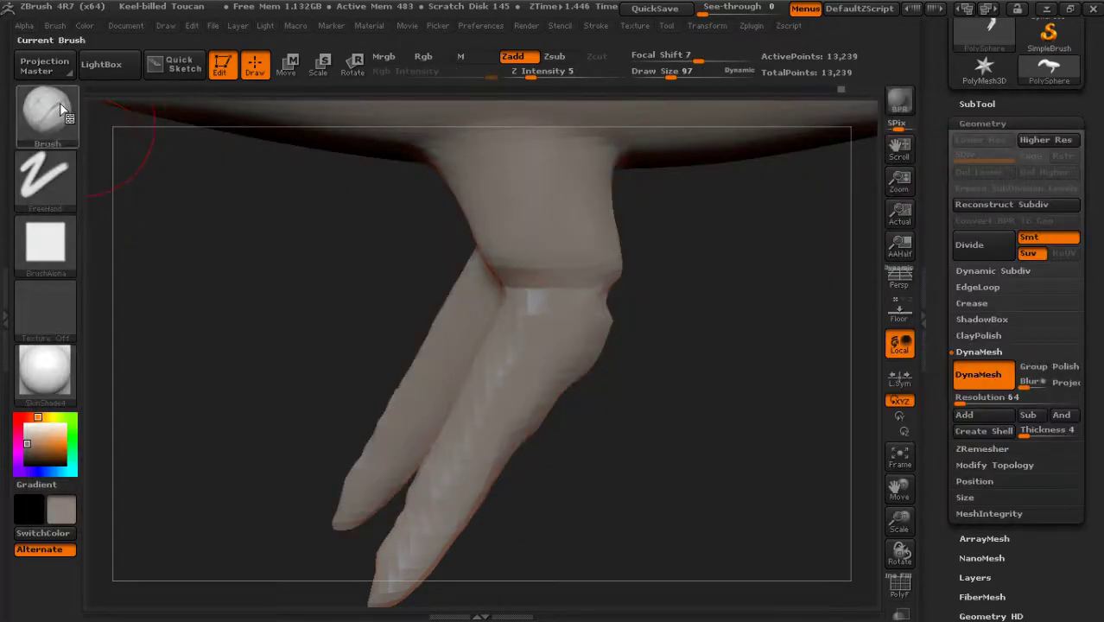
left_click(62, 114)
left_click(210, 131)
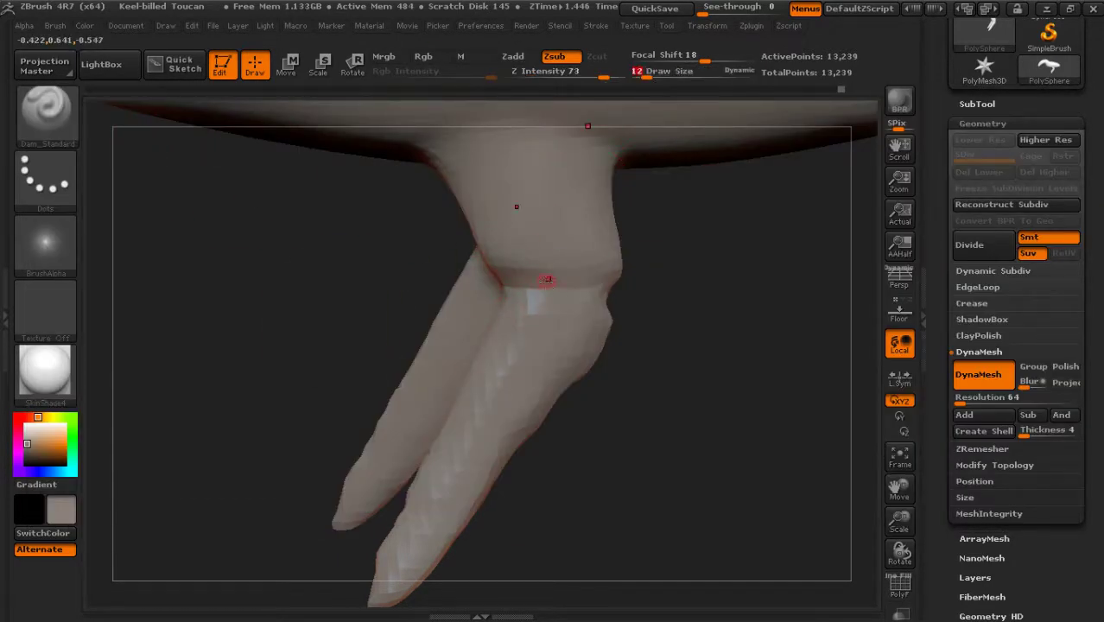
mouse_move(624, 313)
left_mouse_down()
mouse_move(712, 321)
mouse_move(579, 308)
left_mouse_up()
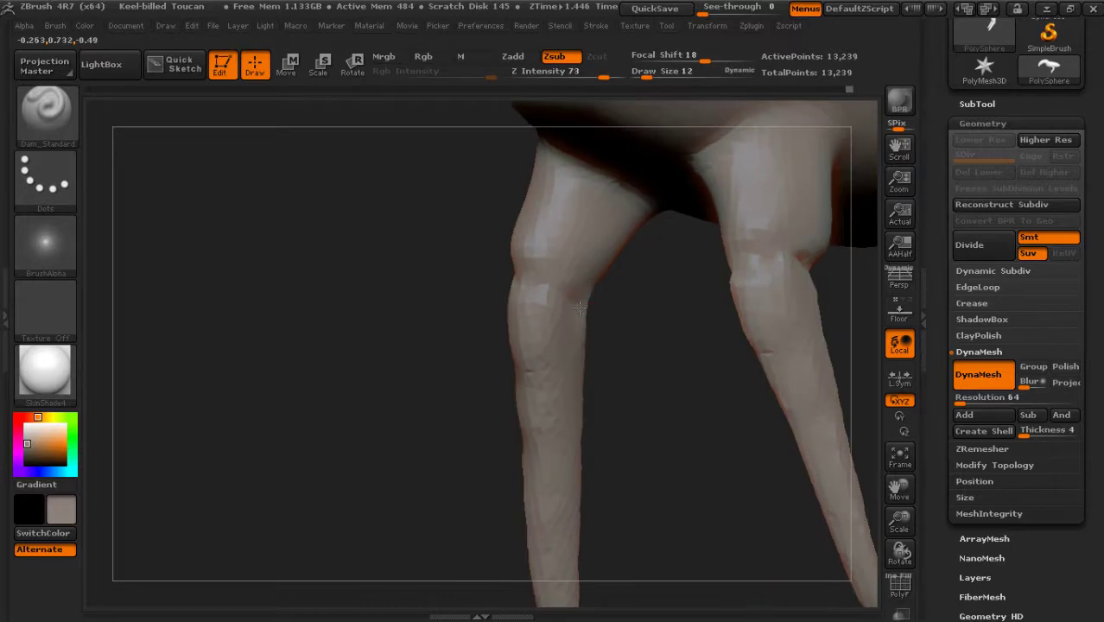
left_click_drag(347, 276, 365, 249)
left_click(42, 105)
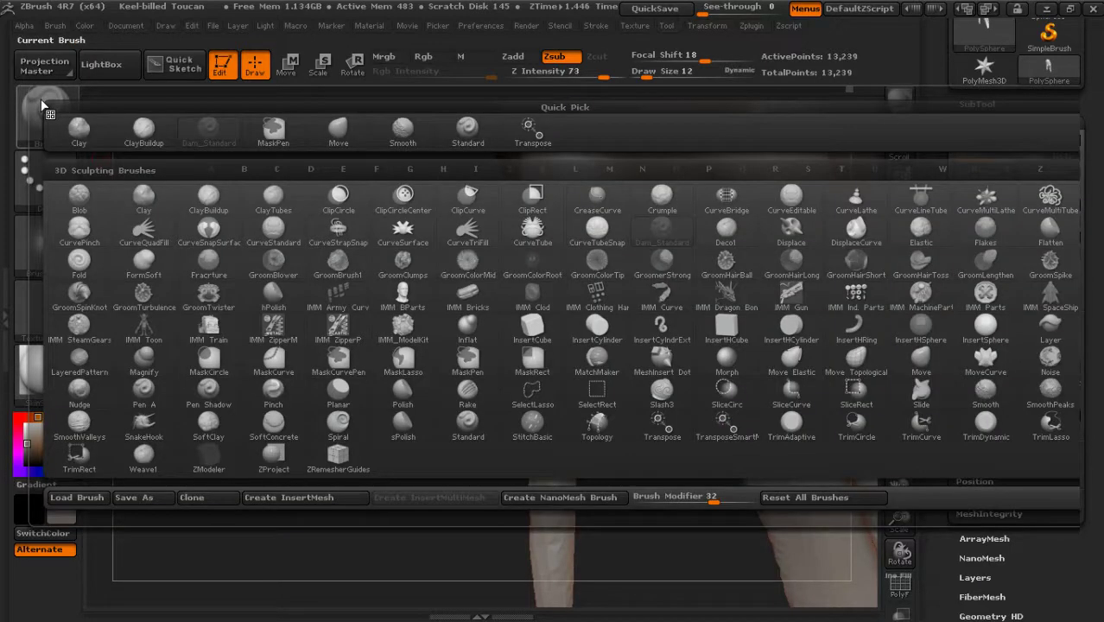
key("i")
left_click(468, 291)
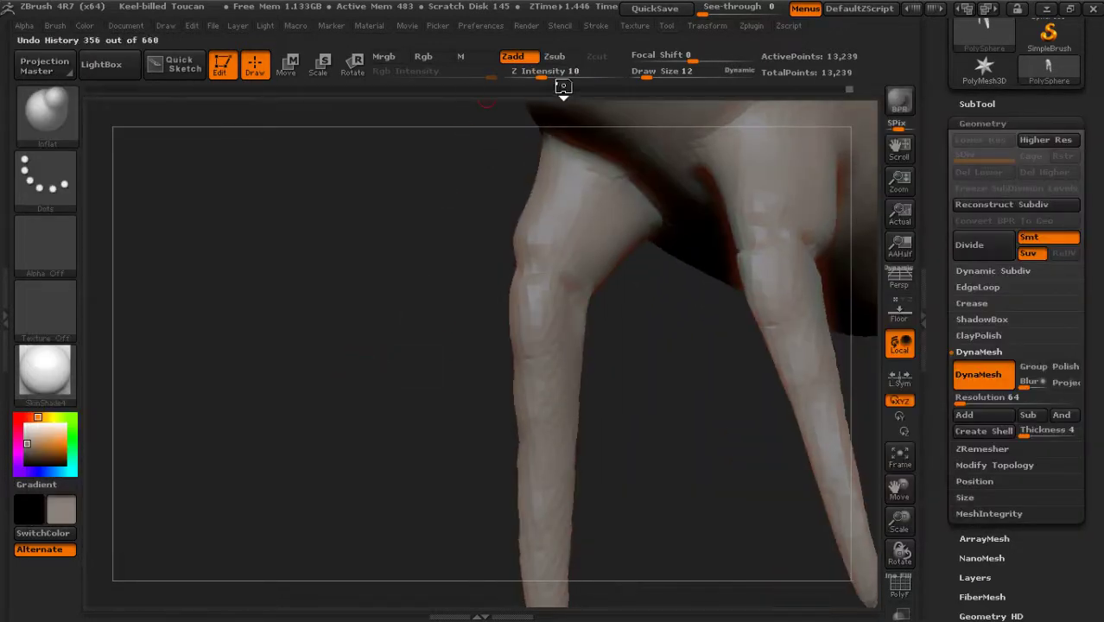
left_click_drag(649, 76, 663, 76)
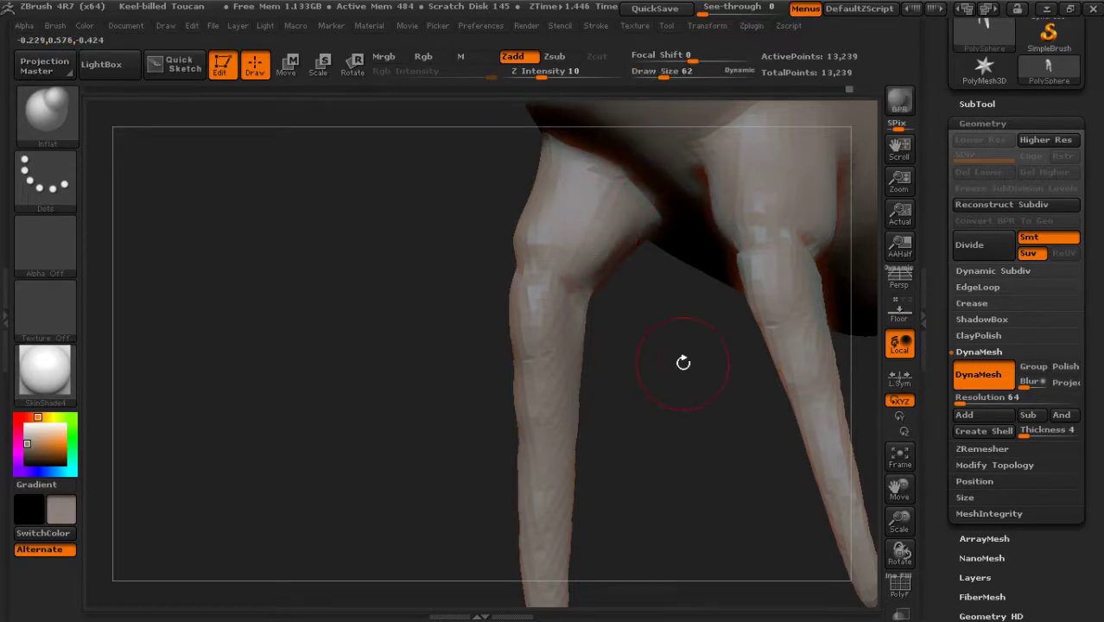
Inflate both knee joints with several short strokes
left_click_drag(683, 363, 658, 262)
mouse_move(622, 420)
left_mouse_down()
mouse_move(593, 272)
mouse_move(678, 202)
left_mouse_up()
left_click_drag(664, 76, 670, 76)
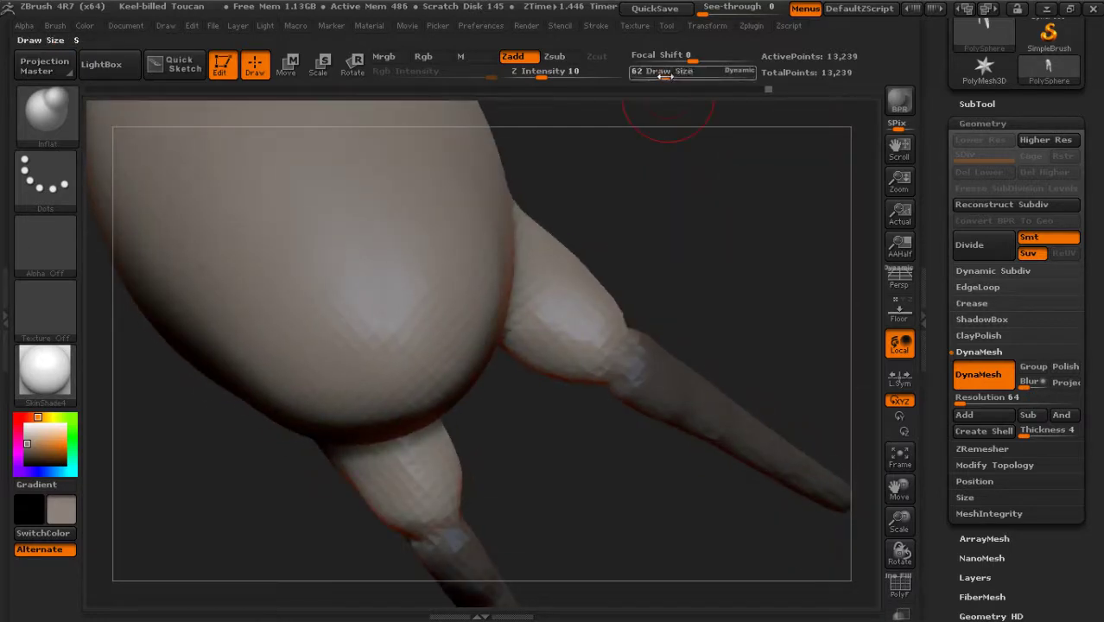
mouse_move(739, 246)
left_mouse_down()
mouse_move(764, 156)
mouse_move(752, 238)
mouse_move(604, 304)
mouse_move(563, 268)
mouse_move(604, 302)
mouse_move(484, 363)
mouse_move(624, 297)
left_mouse_up()
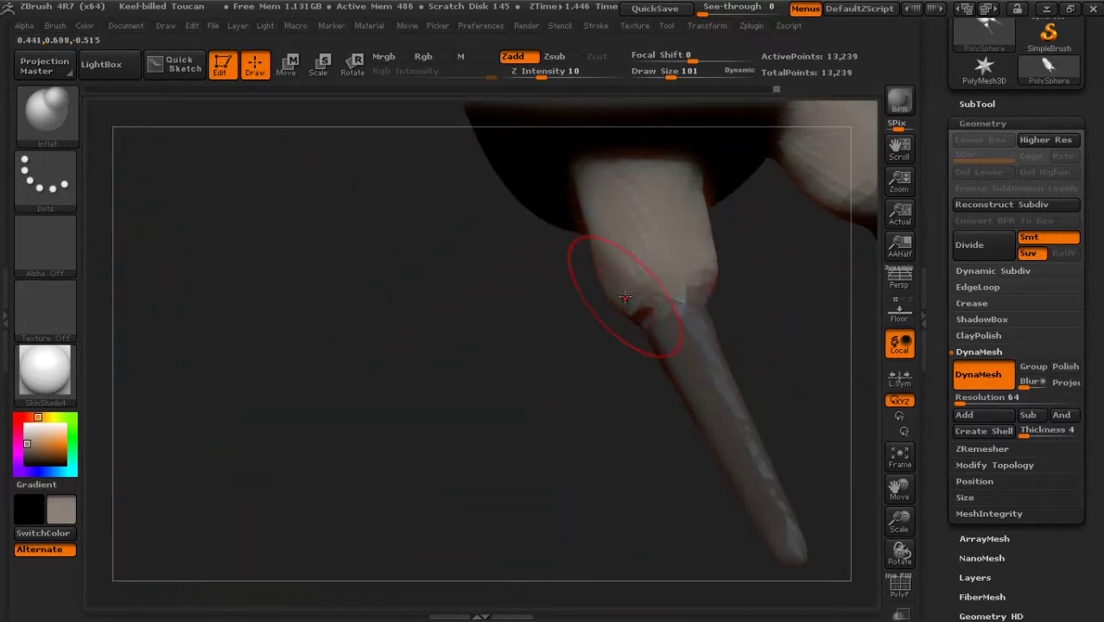
mouse_move(587, 346)
left_mouse_down()
mouse_move(575, 328)
mouse_move(555, 353)
mouse_move(569, 331)
left_mouse_up()
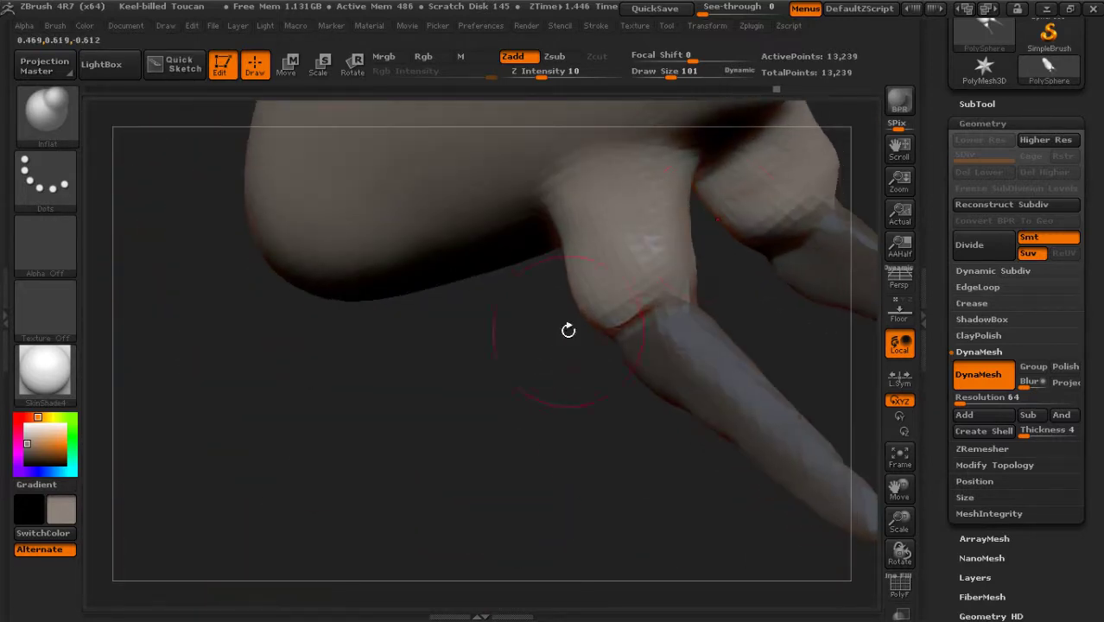
left_click_drag(708, 309, 707, 224)
mouse_move(683, 276)
left_mouse_down()
mouse_move(665, 199)
mouse_move(695, 239)
left_mouse_up()
mouse_move(519, 389)
left_mouse_down()
mouse_move(431, 395)
mouse_move(387, 350)
mouse_move(451, 395)
left_mouse_up()
left_click_drag(666, 271, 673, 260)
mouse_move(604, 285)
left_mouse_down()
mouse_move(546, 275)
mouse_move(552, 308)
mouse_move(493, 346)
mouse_move(466, 262)
left_mouse_up()
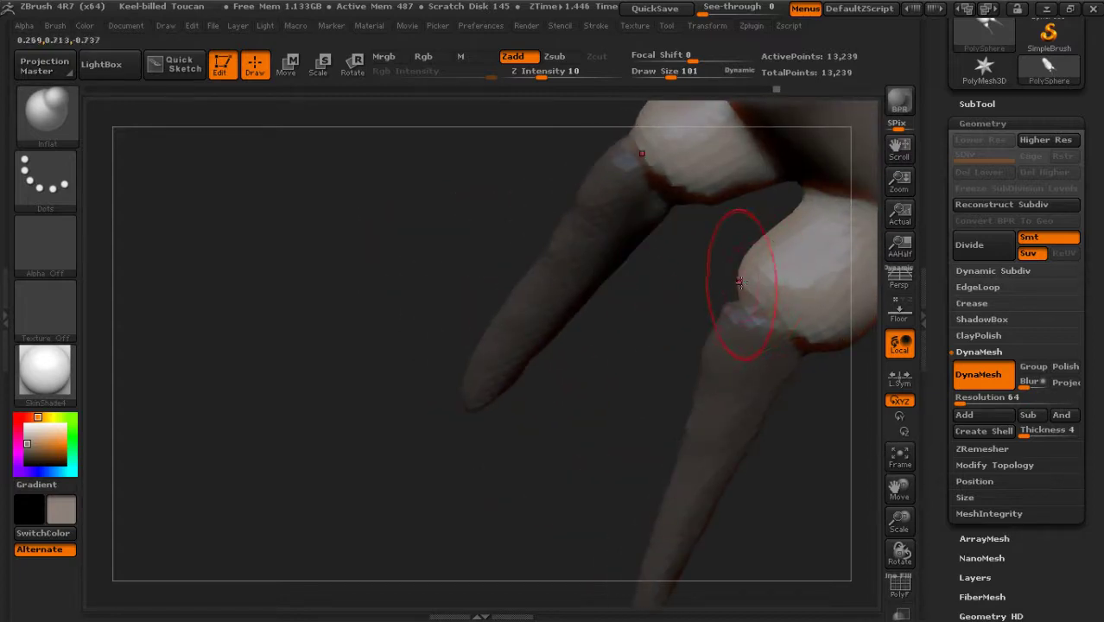
Invert the mask to free the shins and smooth the bump on the left shin
mouse_move(277, 273)
left_mouse_down()
mouse_move(320, 446)
mouse_move(306, 417)
mouse_move(329, 406)
left_mouse_up()
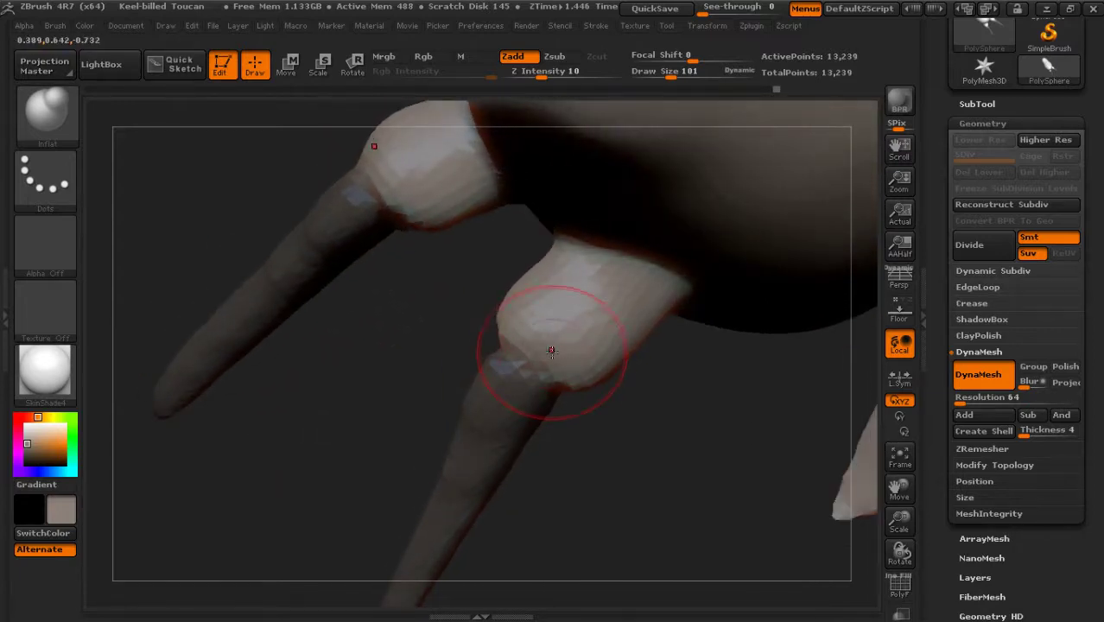
left_click_drag(552, 355, 648, 344)
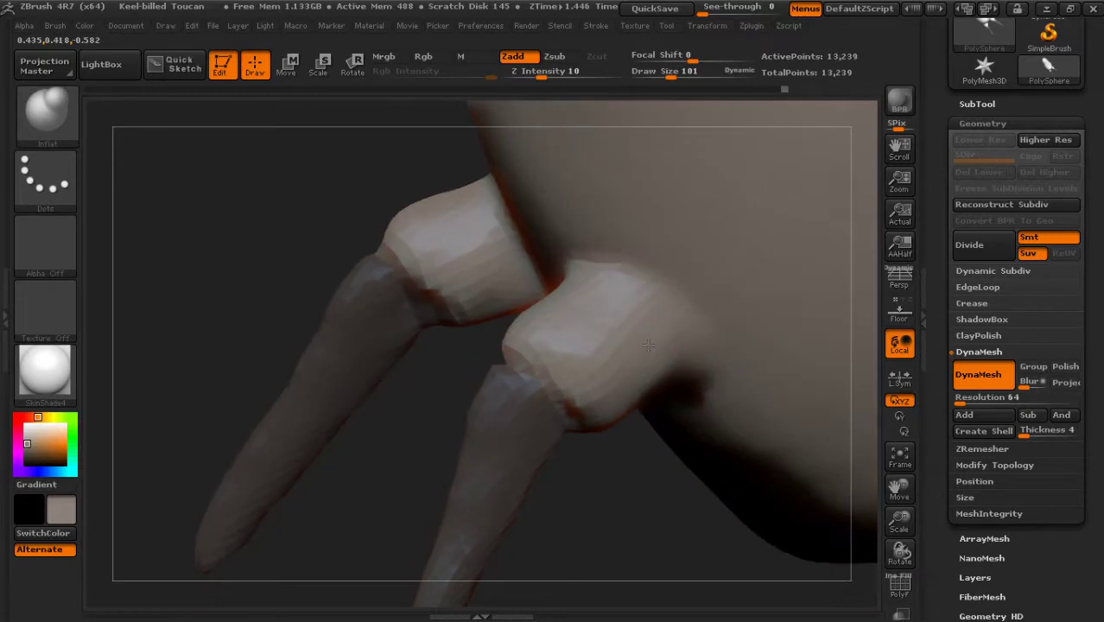
mouse_move(643, 395)
left_mouse_down()
mouse_move(651, 543)
mouse_move(640, 349)
mouse_move(790, 441)
left_mouse_up()
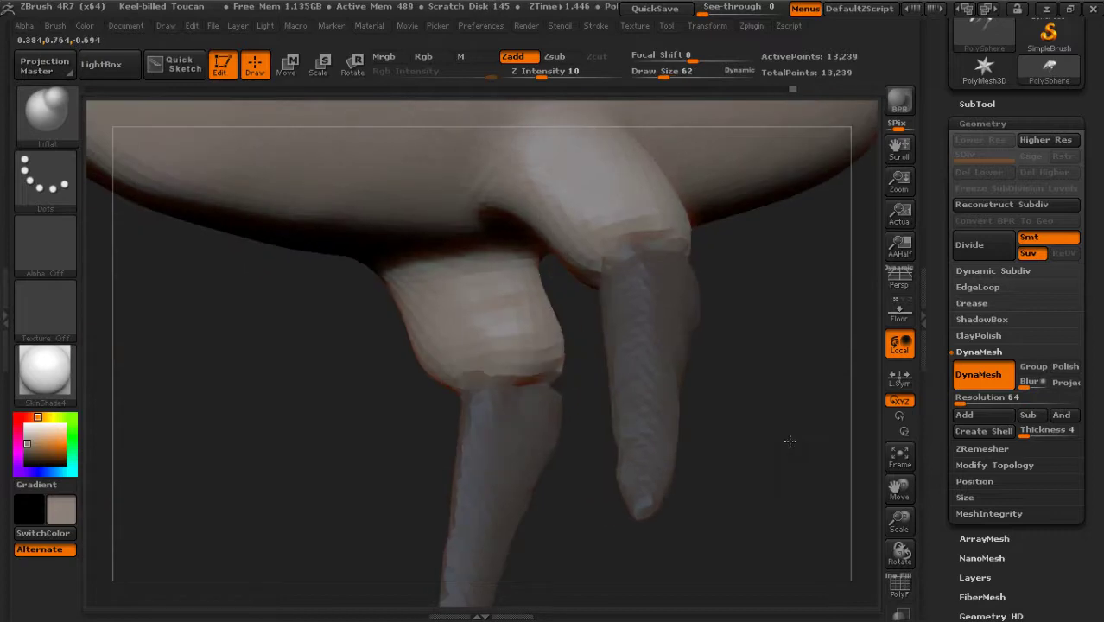
left_click(790, 442, "ctrl")
left_click(794, 456, "ctrl")
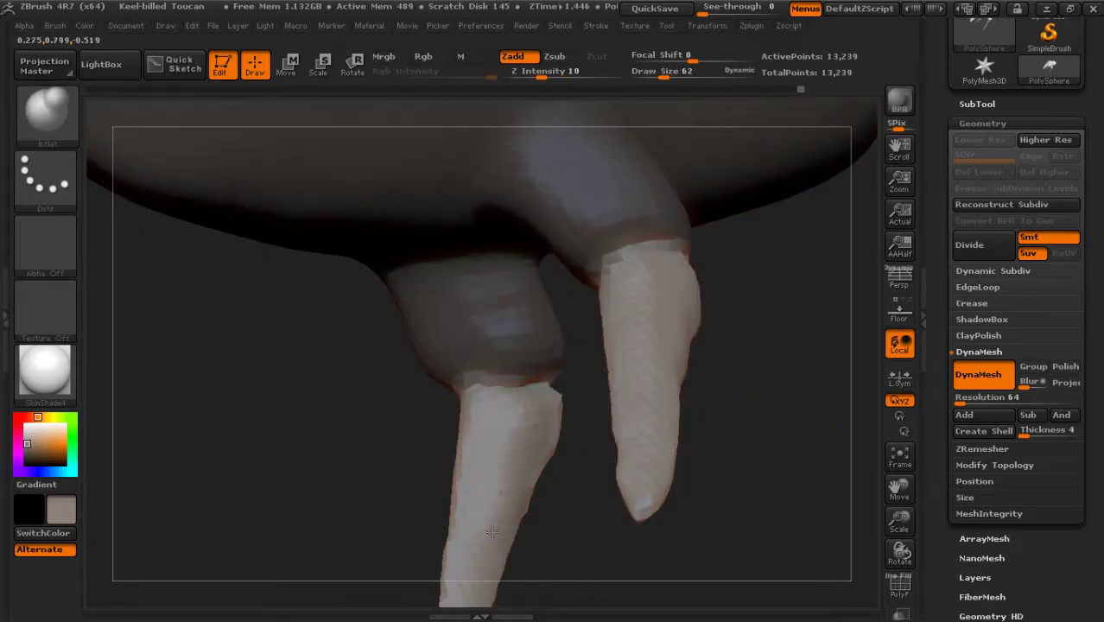
left_click_drag(533, 437, 499, 404, "shift")
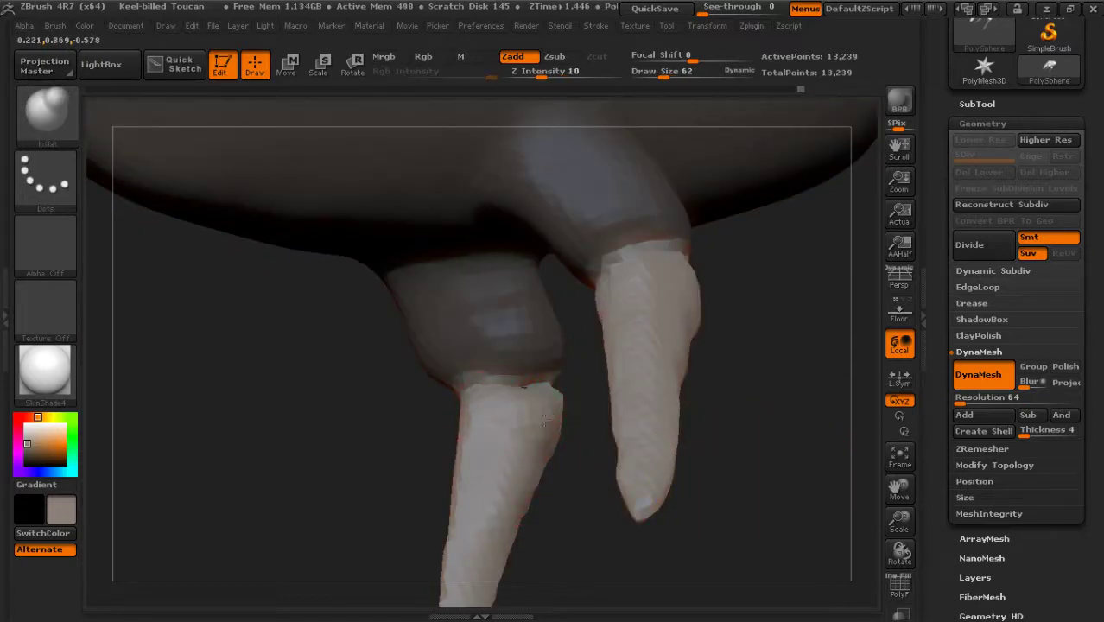
Smooth the left shin and inflate it from top to tip
mouse_move(489, 532)
left_mouse_down()
mouse_move(451, 340)
mouse_move(468, 455)
left_mouse_up()
key("shift")
mouse_move(438, 333)
left_mouse_down()
mouse_move(474, 461)
mouse_move(611, 370)
left_mouse_up()
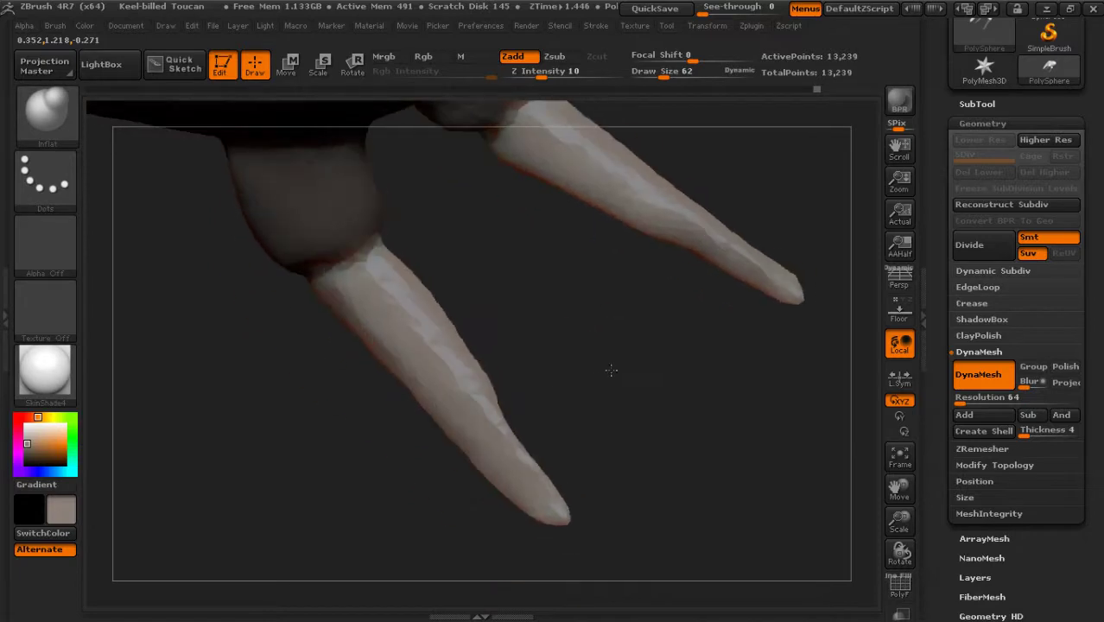
mouse_move(334, 299)
left_mouse_down()
mouse_move(528, 519)
mouse_move(514, 393)
left_mouse_up()
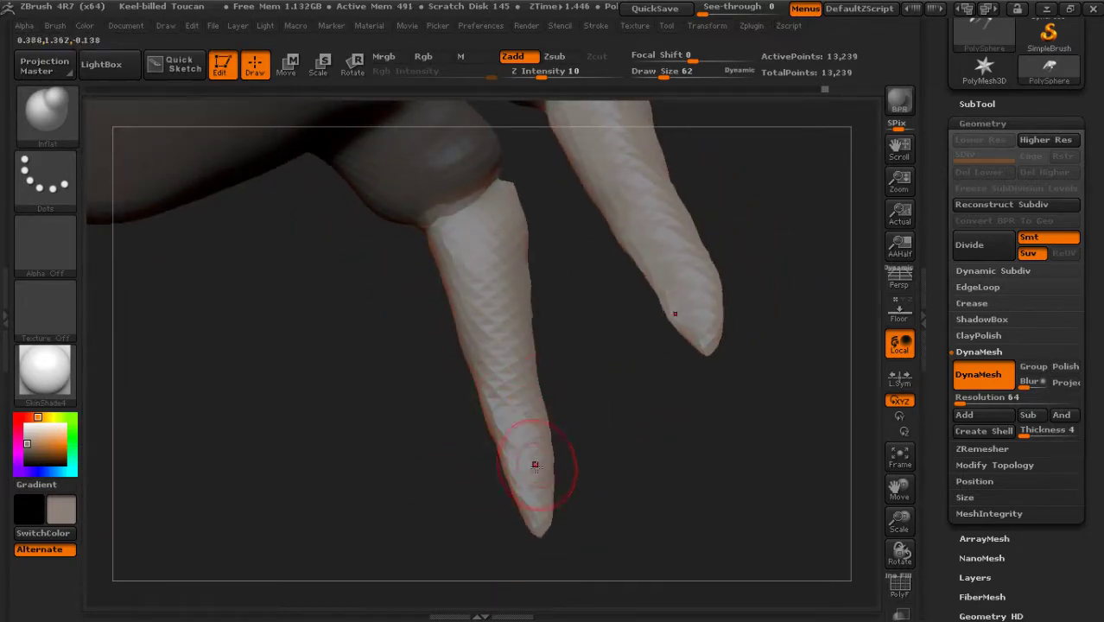
Inflate the right shin down to its tip, mirrored onto the left shin
left_click_drag(626, 482, 566, 388)
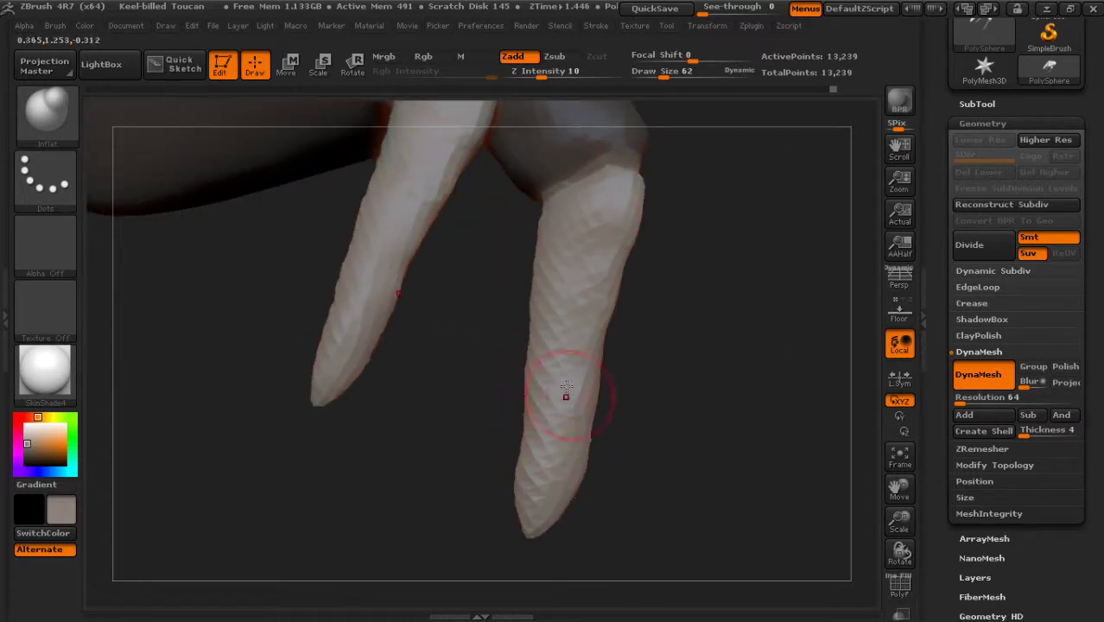
left_click_drag(590, 274, 544, 519)
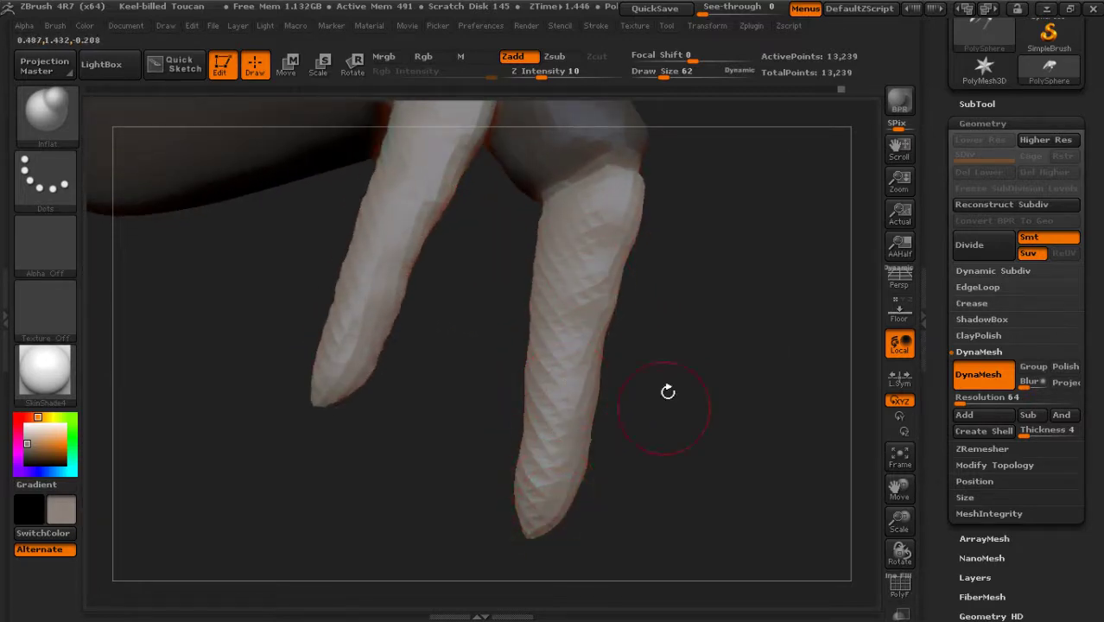
left_click_drag(670, 388, 605, 248)
left_click_drag(621, 305, 722, 313)
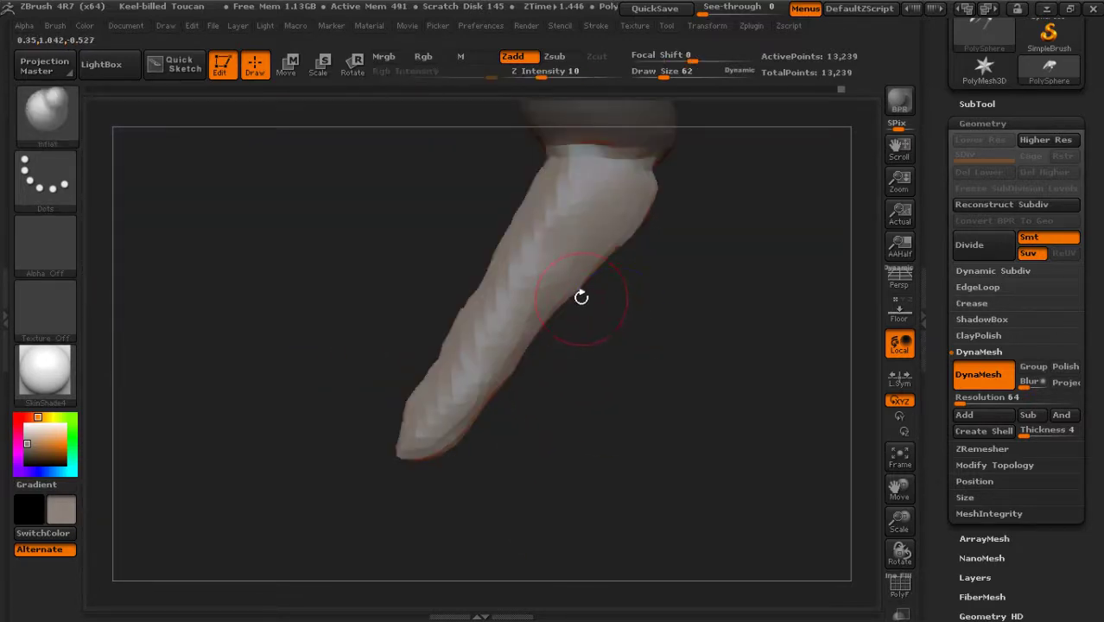
left_click_drag(628, 247, 674, 285)
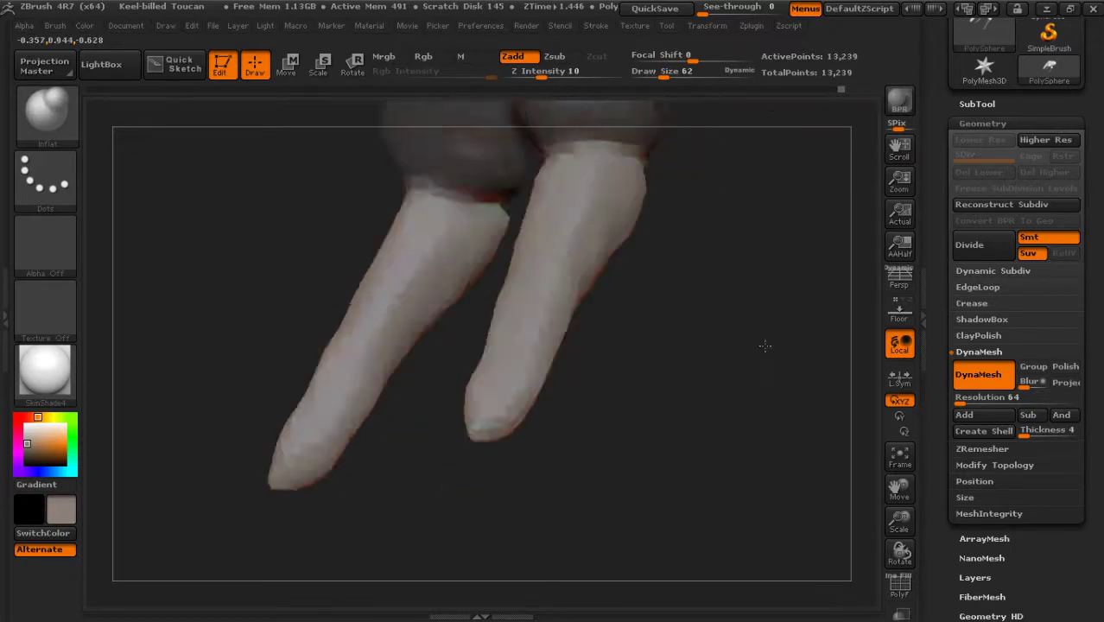
left_click_drag(639, 220, 609, 342)
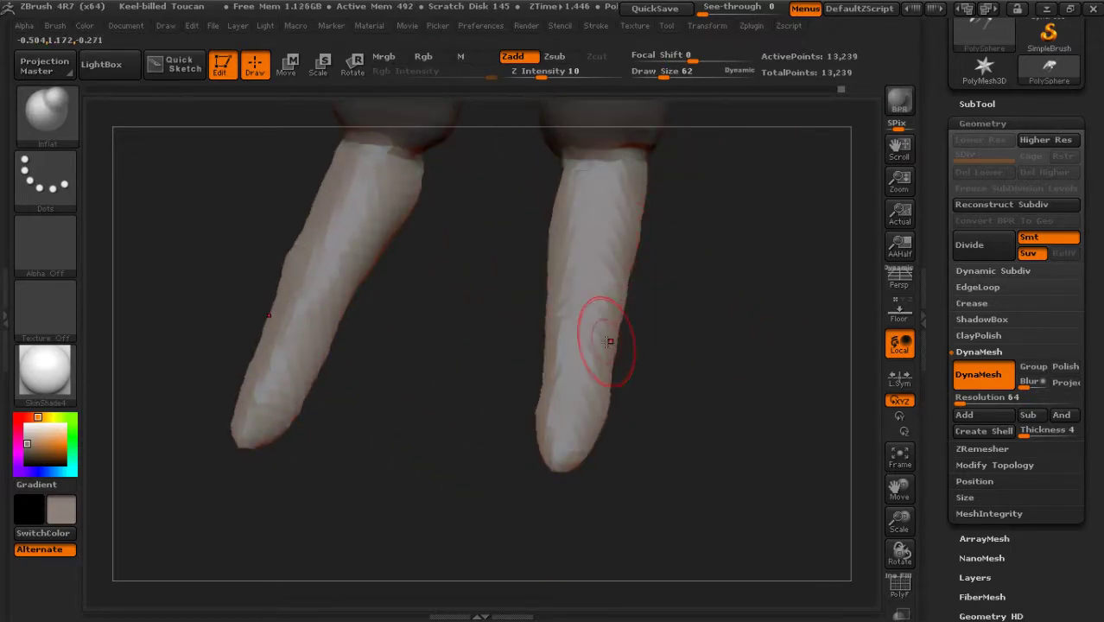
mouse_move(596, 403)
left_mouse_down()
mouse_move(587, 448)
mouse_move(715, 424)
mouse_move(627, 348)
mouse_move(707, 327)
mouse_move(502, 259)
mouse_move(300, 222)
mouse_move(590, 407)
mouse_move(732, 364)
left_mouse_up()
Set Tool > Deformation Inflate to -24 to slim the unmasked shins
left_click(900, 308)
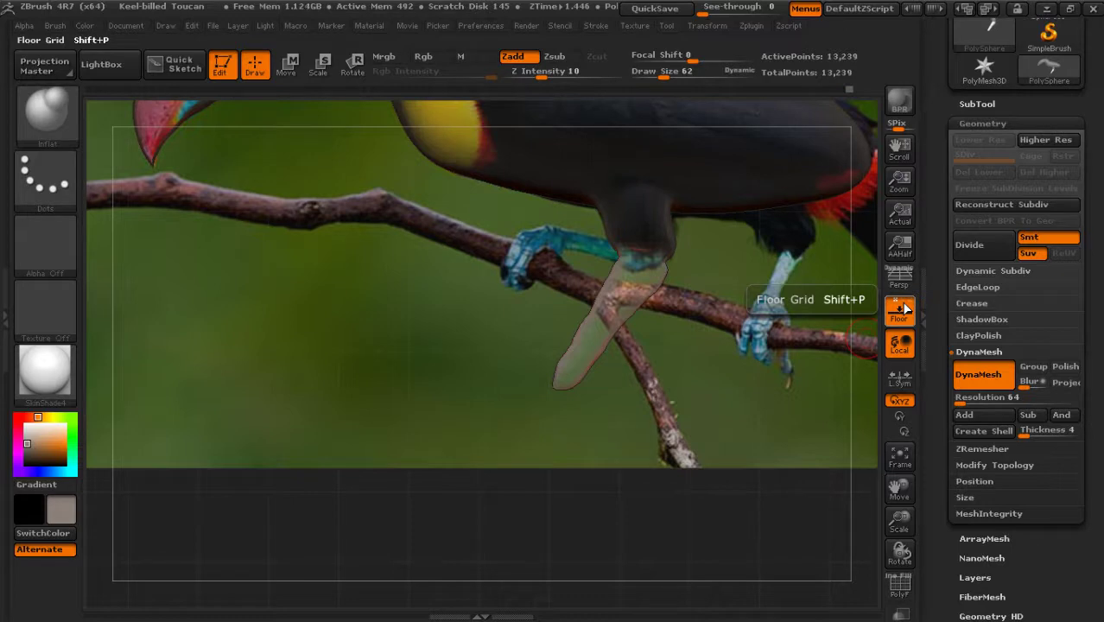
left_click(902, 307)
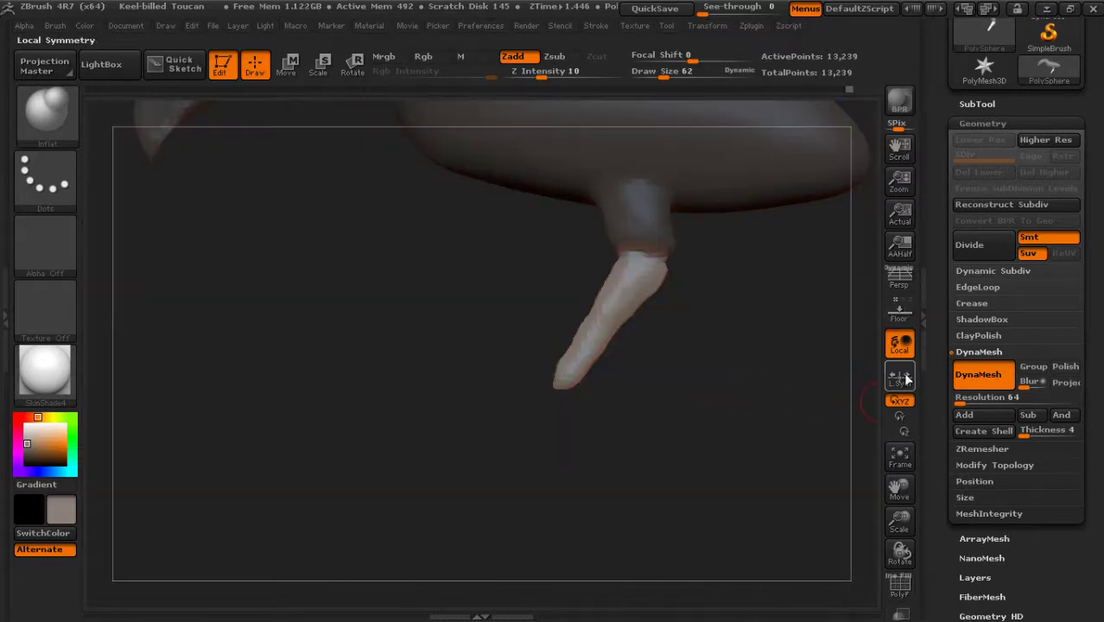
left_click_drag(951, 562, 951, 199)
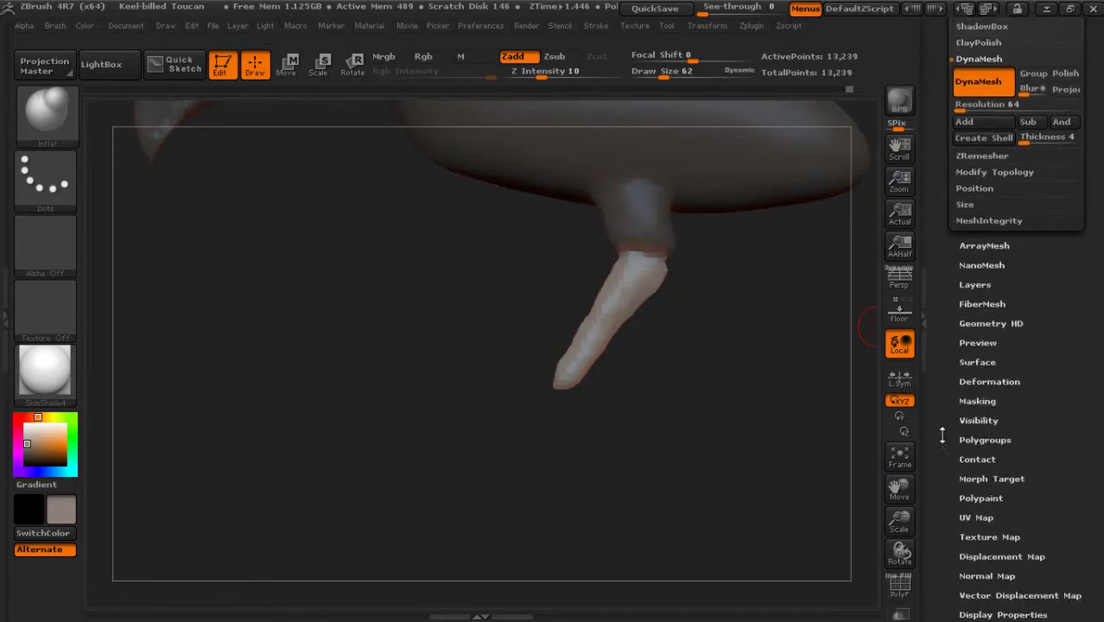
left_click(975, 370)
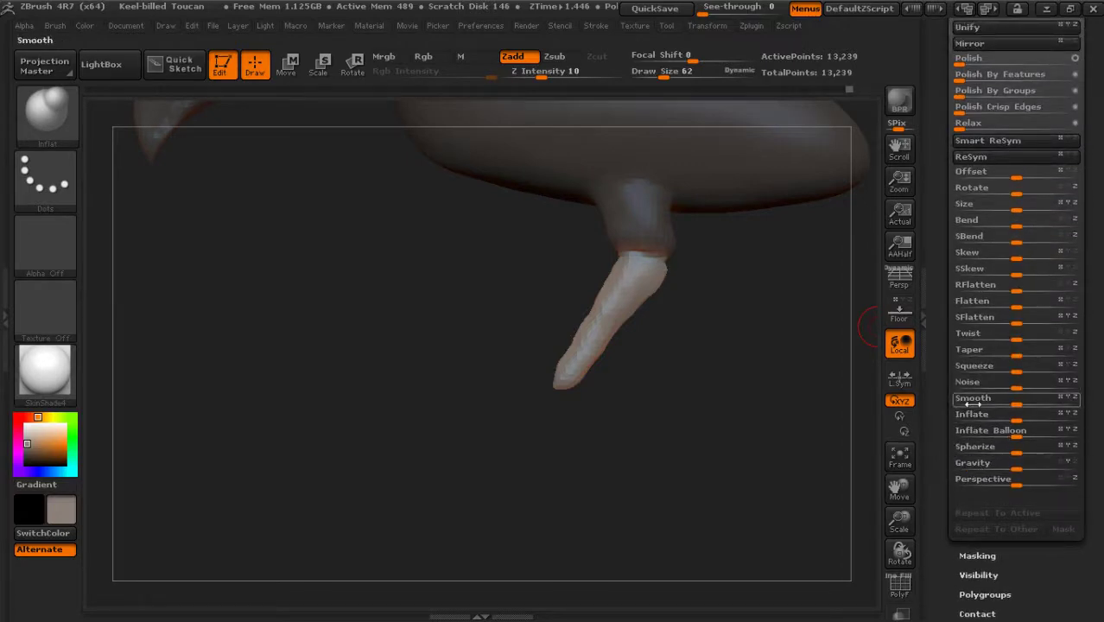
left_click_drag(1017, 419, 996, 421)
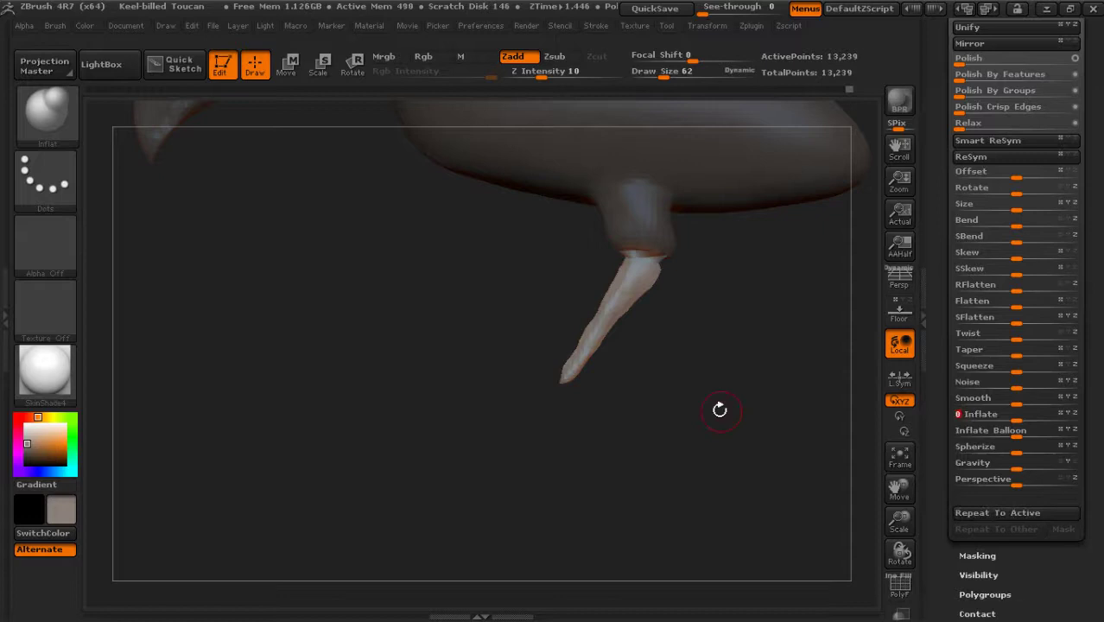
Compare the slimmer shins against the toucan reference photo, then hide it
left_click(903, 318)
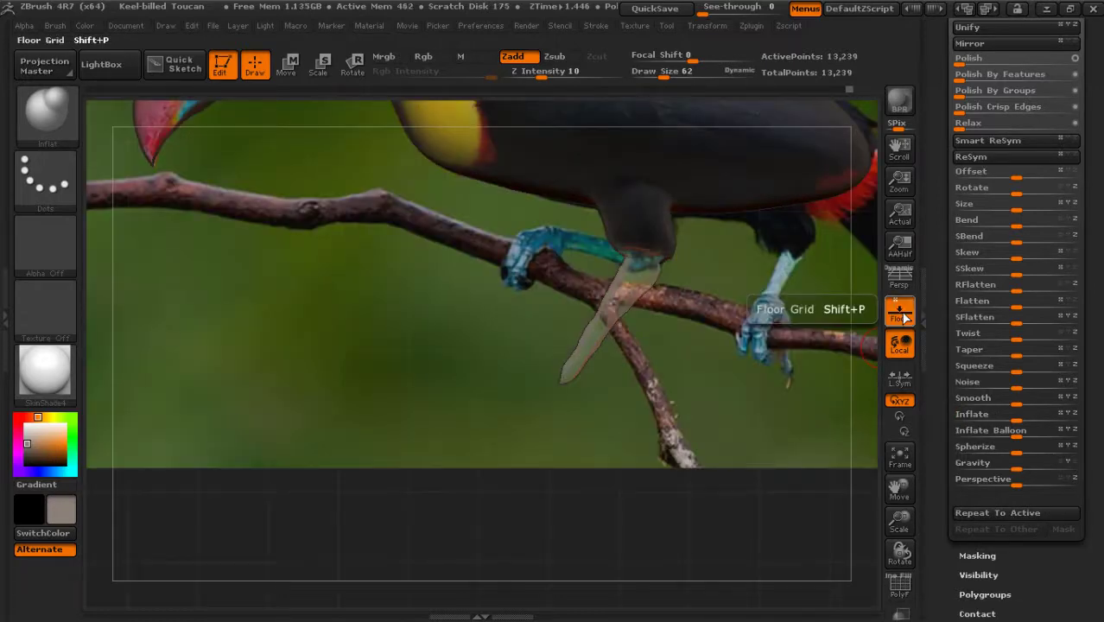
left_click(903, 317)
mouse_move(627, 345)
left_mouse_down()
mouse_move(702, 375)
mouse_move(740, 452)
mouse_move(631, 385)
left_mouse_up()
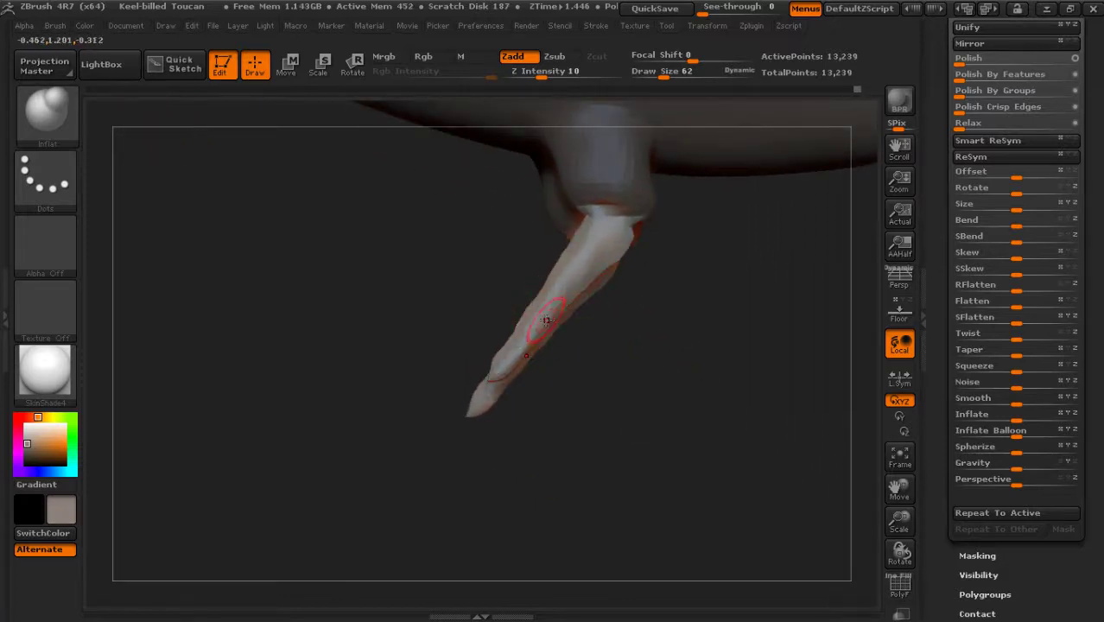
Clear the mask from the whole toucan model
left_click_drag(516, 365, 665, 407)
left_click_drag(542, 320, 735, 369)
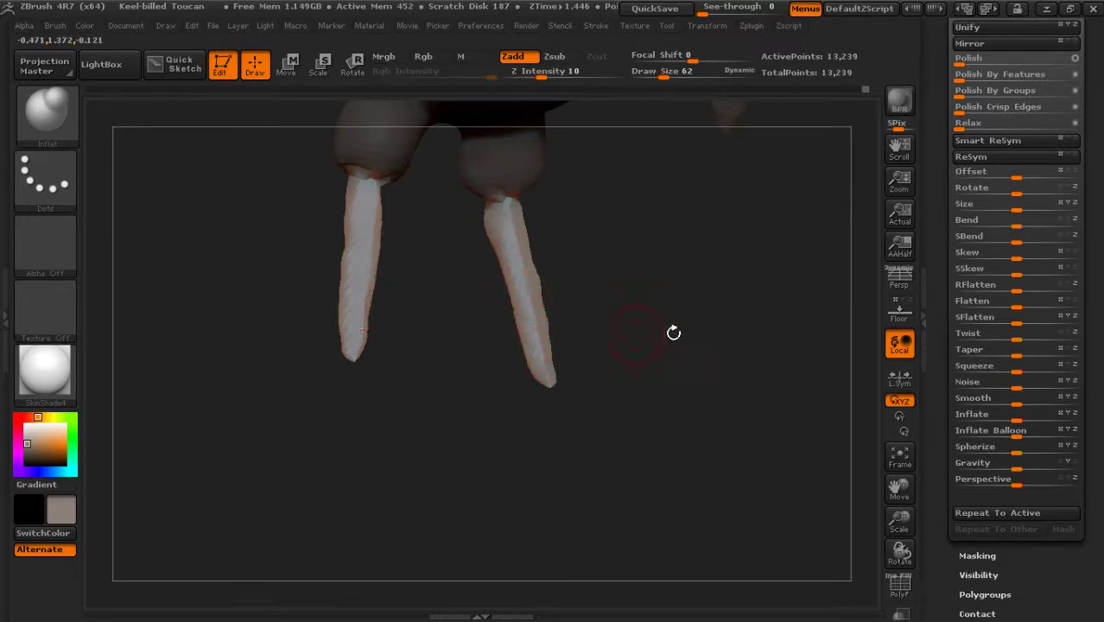
left_click_drag(673, 329, 680, 348)
left_click_drag(749, 272, 794, 421, "ctrl")
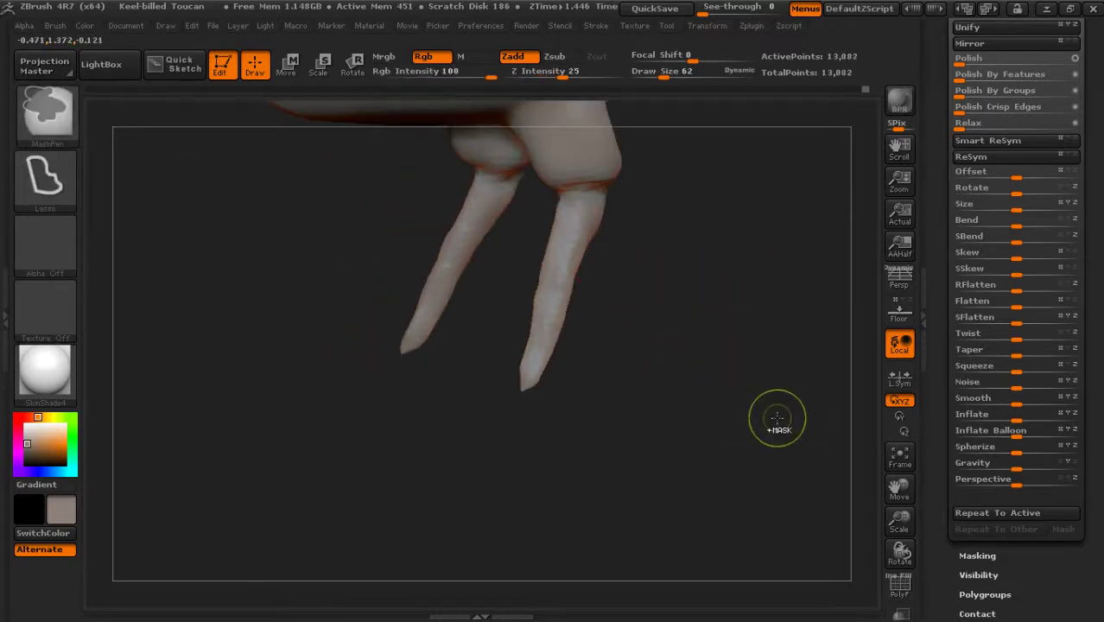
Smooth the right shin's surface and tidy up the leg tip
mouse_move(580, 259)
left_mouse_down("shift")
mouse_move(574, 226)
mouse_move(558, 370)
mouse_move(628, 389)
mouse_move(564, 339)
left_mouse_up("shift")
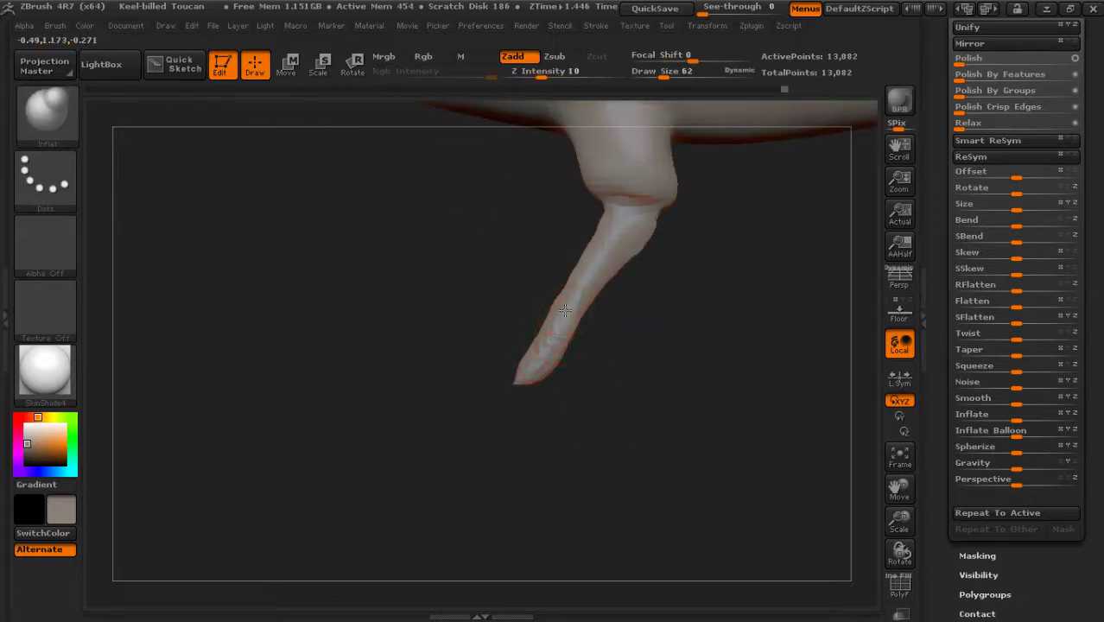
left_click_drag(572, 329, 562, 320, "shift")
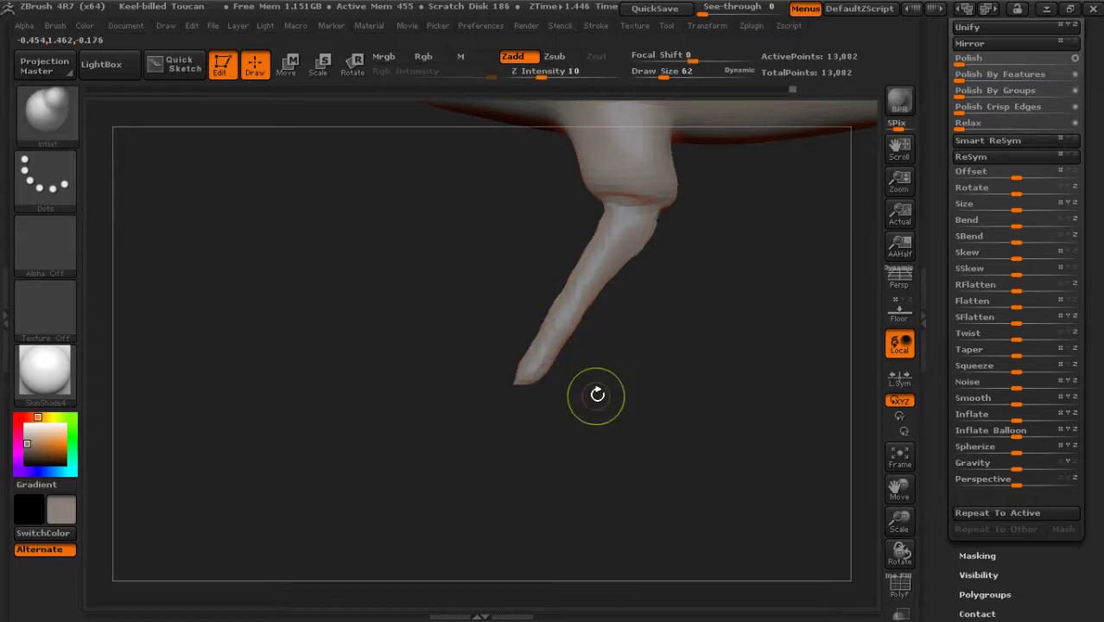
key("shift")
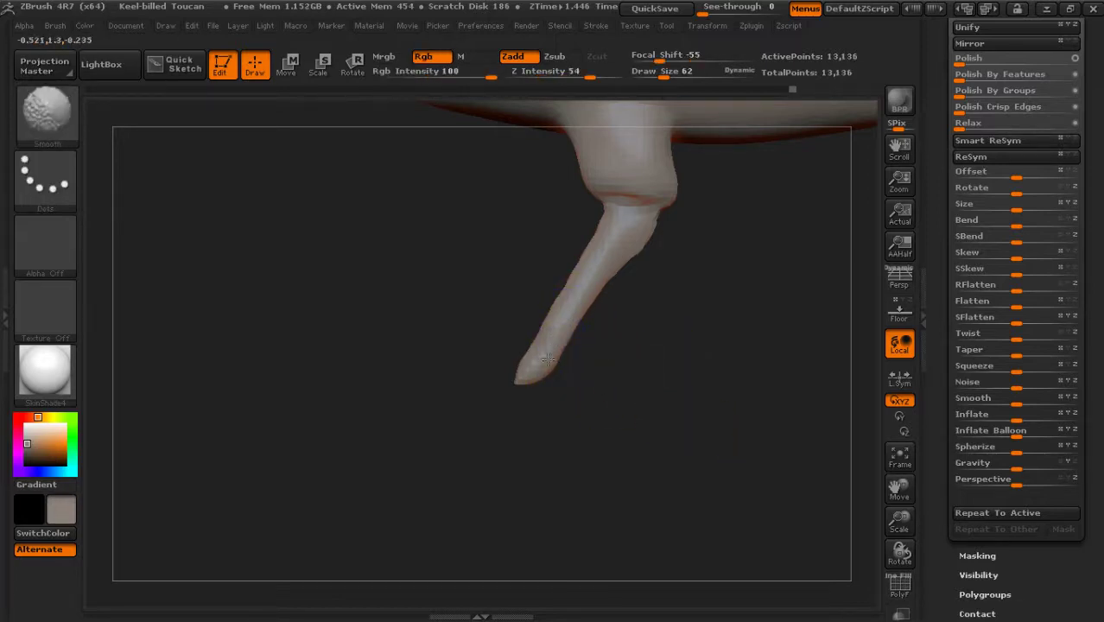